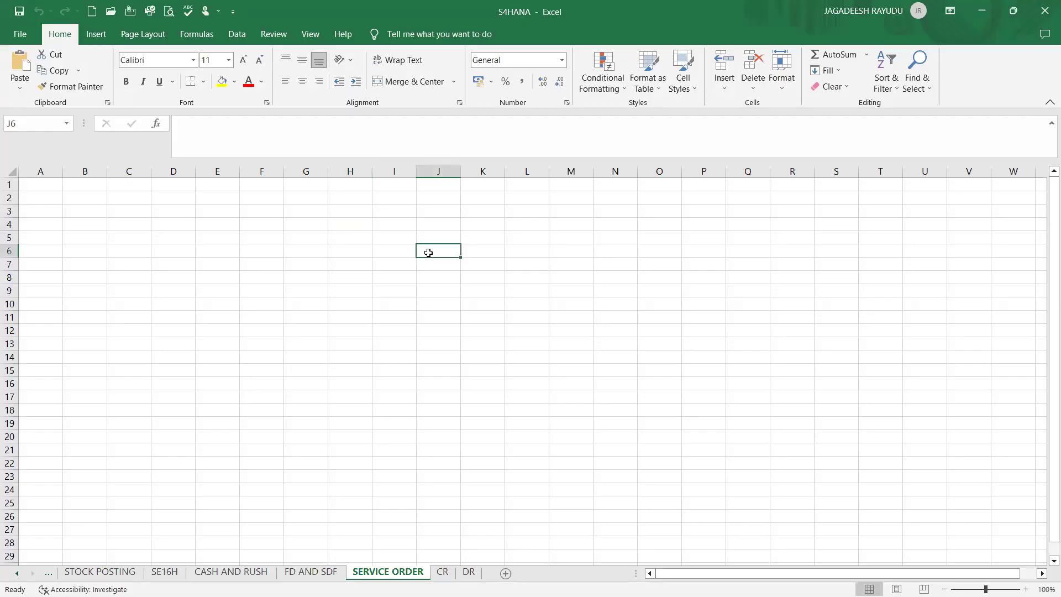
Step: Enter SERVICE in cell J6
{"action": "type", "text": "S"}
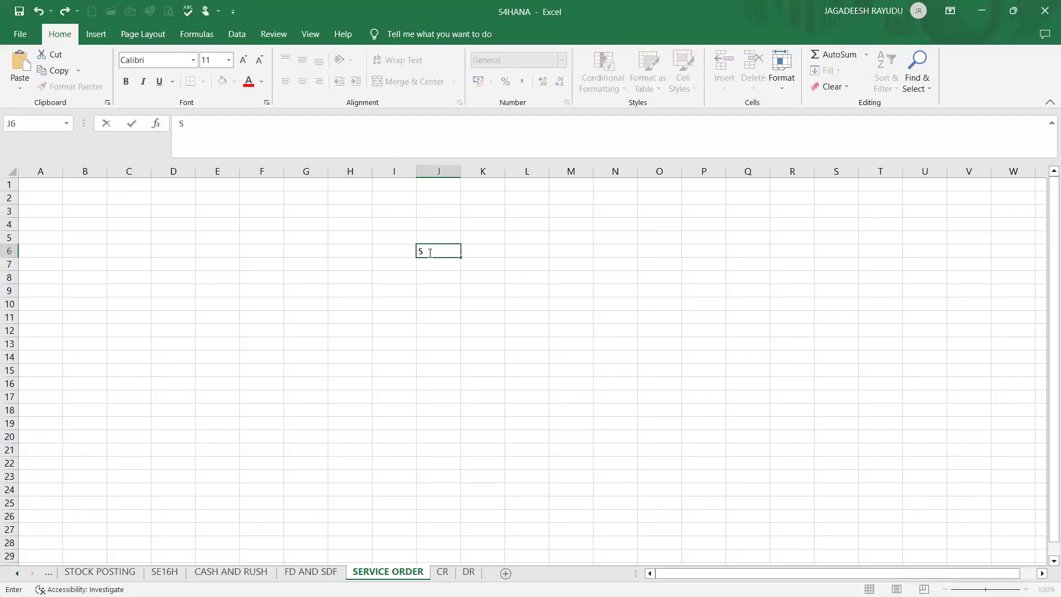
{"action": "type", "text": "ERVICE"}
{"action": "left_click", "coordinate": [529, 287]}
{"action": "left_click", "coordinate": [530, 277]}
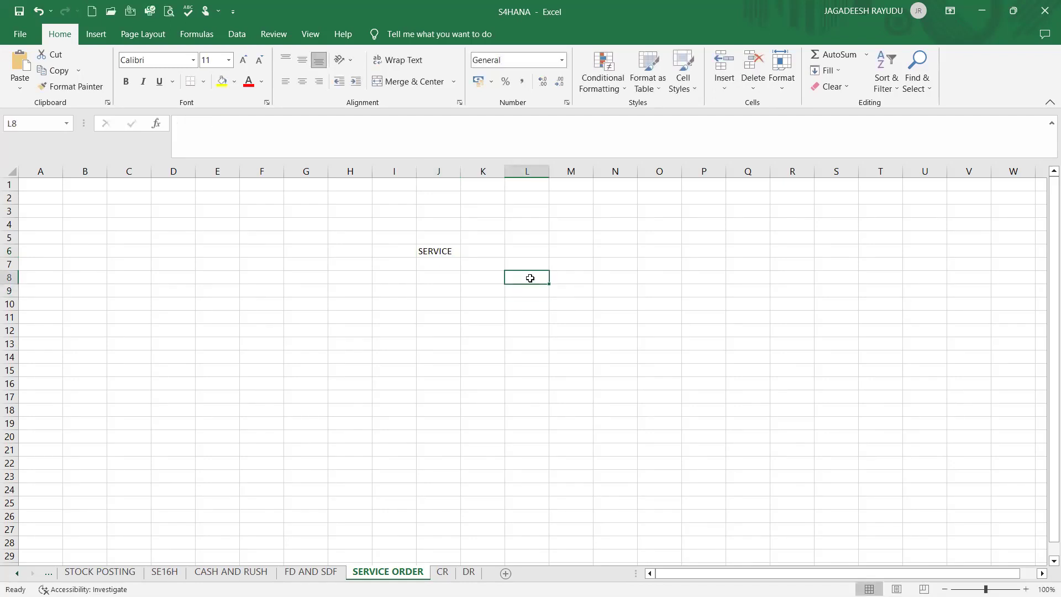
{"action": "left_click", "coordinate": [459, 299]}
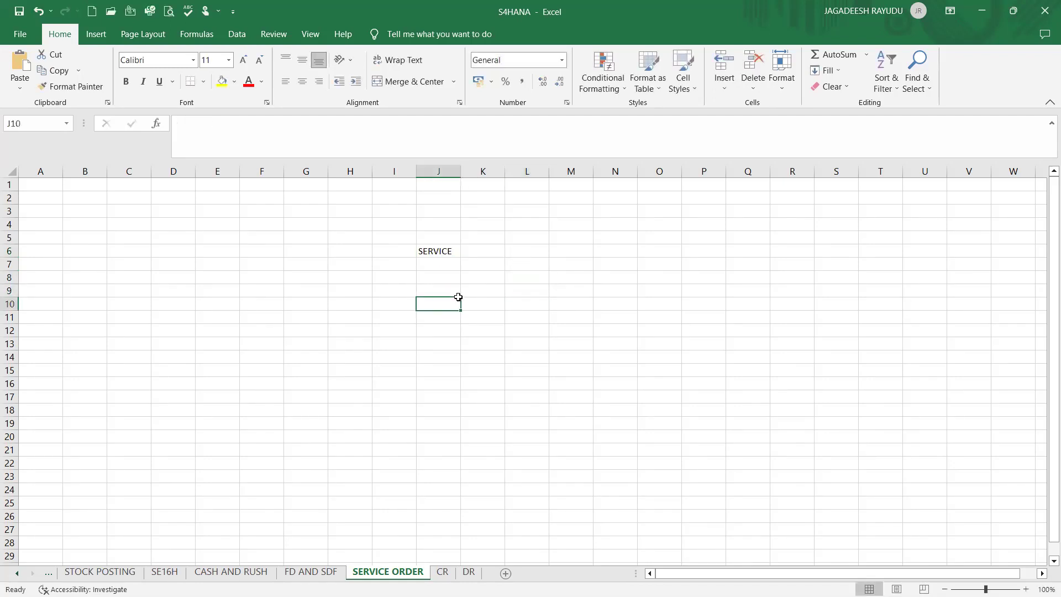
{"action": "left_click", "coordinate": [588, 262]}
Step: Enter DRAM WATCH in cell N9
{"action": "left_click", "coordinate": [608, 294]}
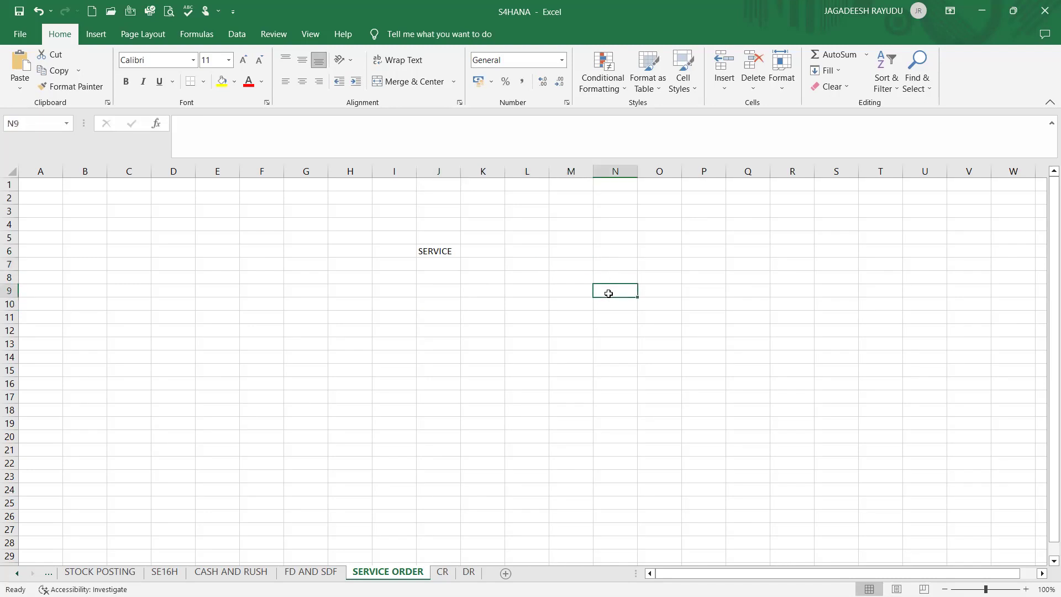
{"action": "type", "text": "DRAM WATCH"}
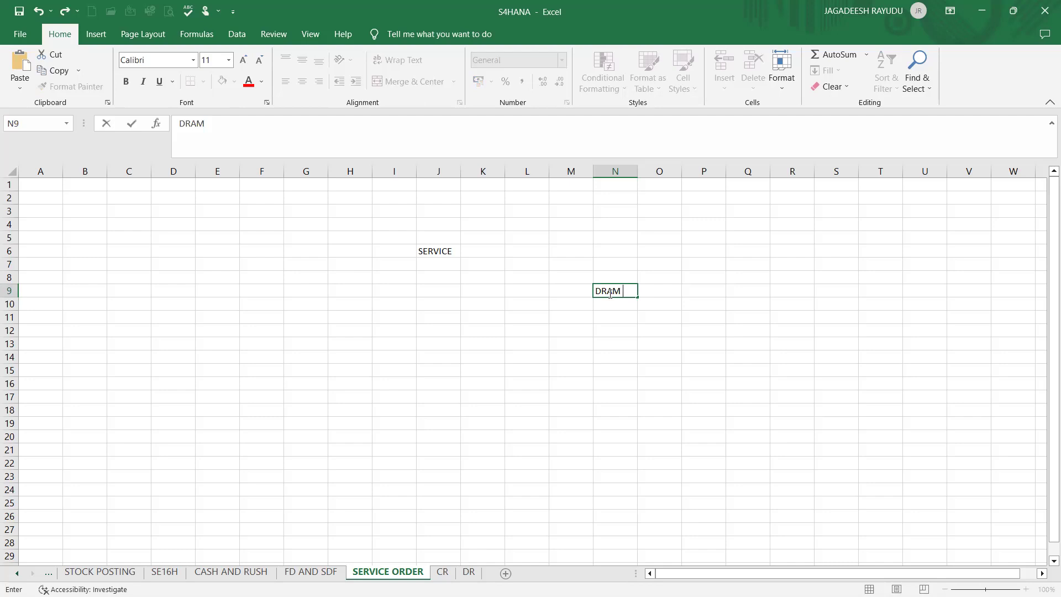
{"action": "key", "text": "Return"}
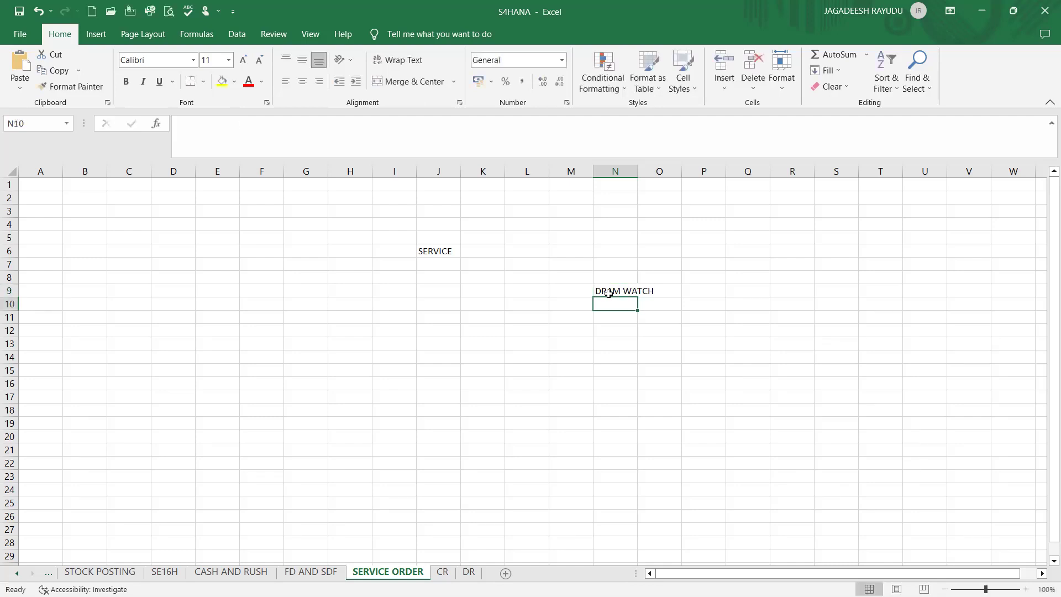
{"action": "key", "text": "Down"}
{"action": "key", "text": "Down"}
{"action": "key", "text": "Right"}
{"action": "key", "text": "Left"}
{"action": "key", "text": "Up"}
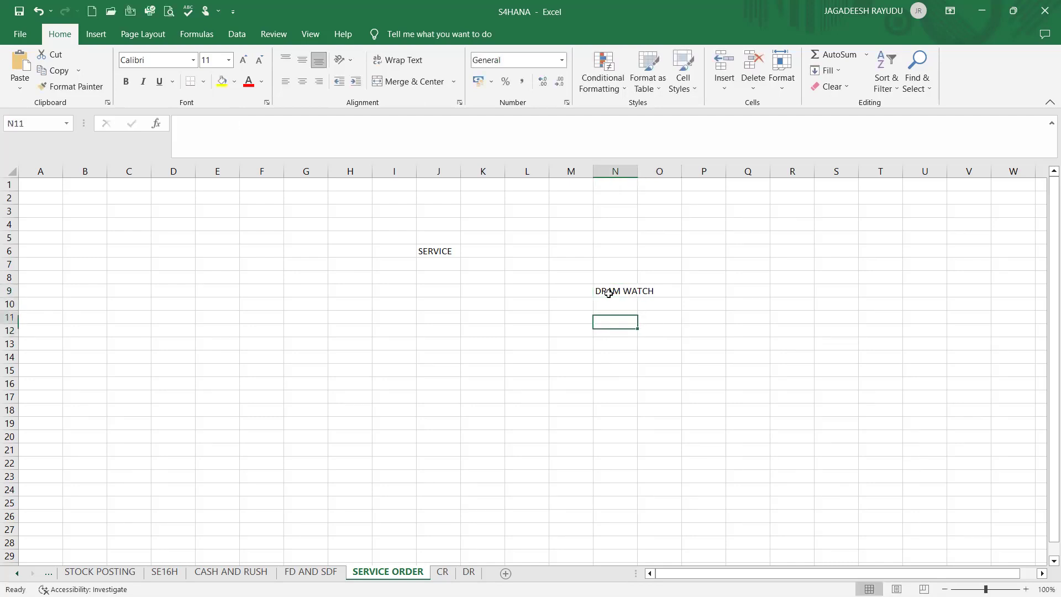
{"action": "key", "text": "Up"}
{"action": "key", "text": "Up"}
Step: Enter 2 YEARS in cell O13
{"action": "key", "text": "Right"}
{"action": "key", "text": "Down"}
{"action": "key", "text": "Down"}
{"action": "key", "text": "Down"}
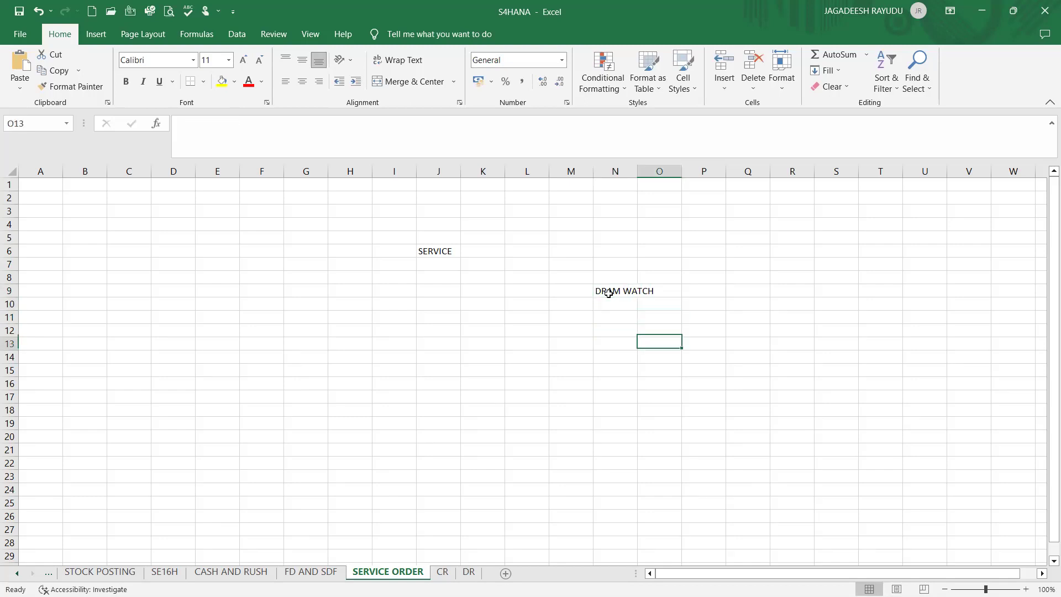
{"action": "key", "text": "Down"}
{"action": "type", "text": "2 YEARS"}
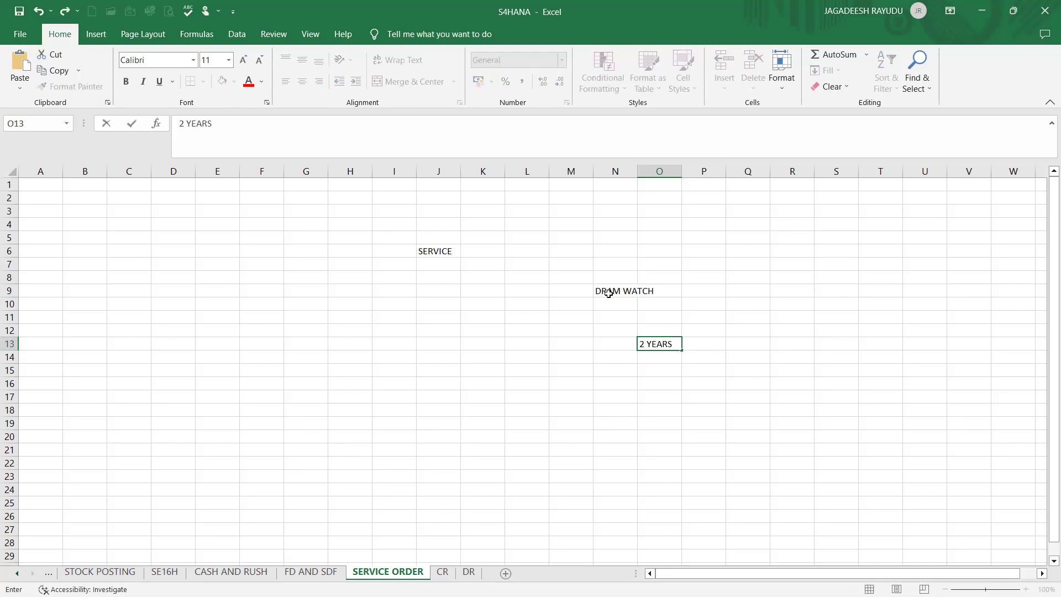
{"action": "key", "text": "Return"}
{"action": "key", "text": "Right"}
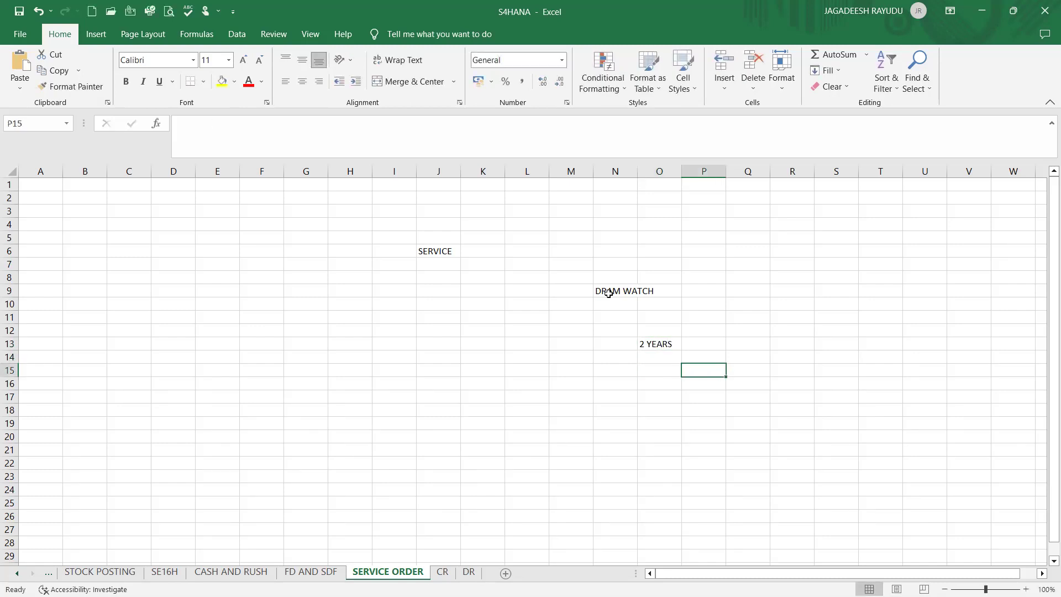
{"action": "key", "text": "Up"}
{"action": "key", "text": "Left"}
{"action": "key", "text": "Right"}
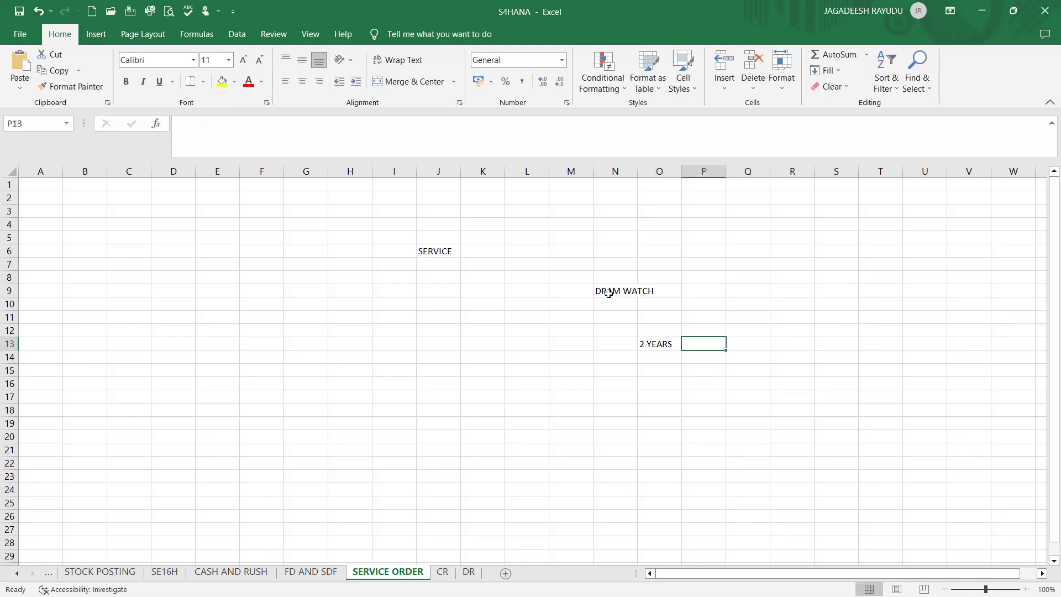
{"action": "key", "text": "Down"}
{"action": "key", "text": "Down"}
{"action": "key", "text": "Left"}
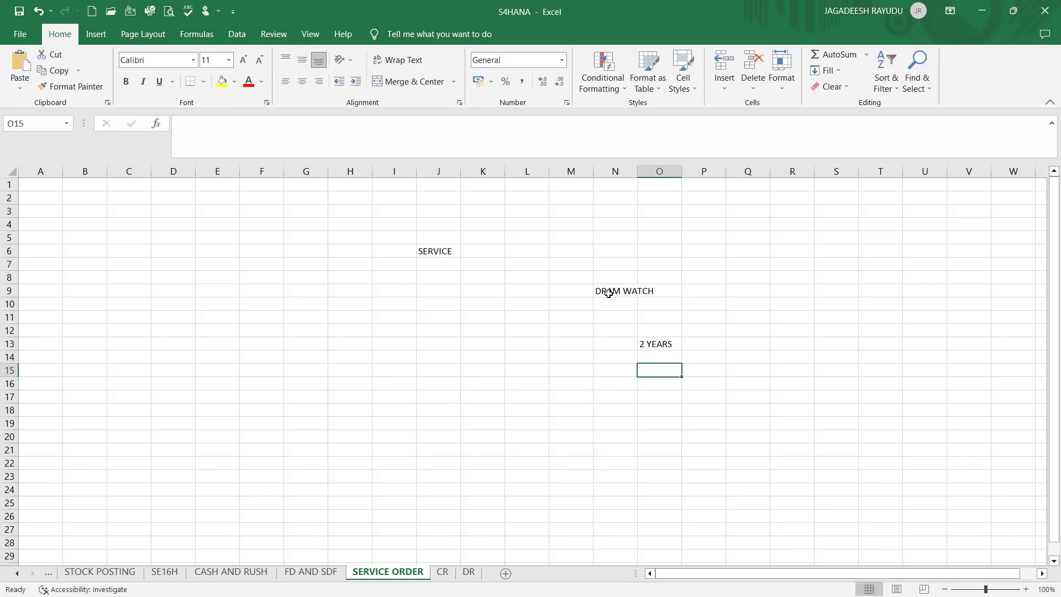
{"action": "key", "text": "Right"}
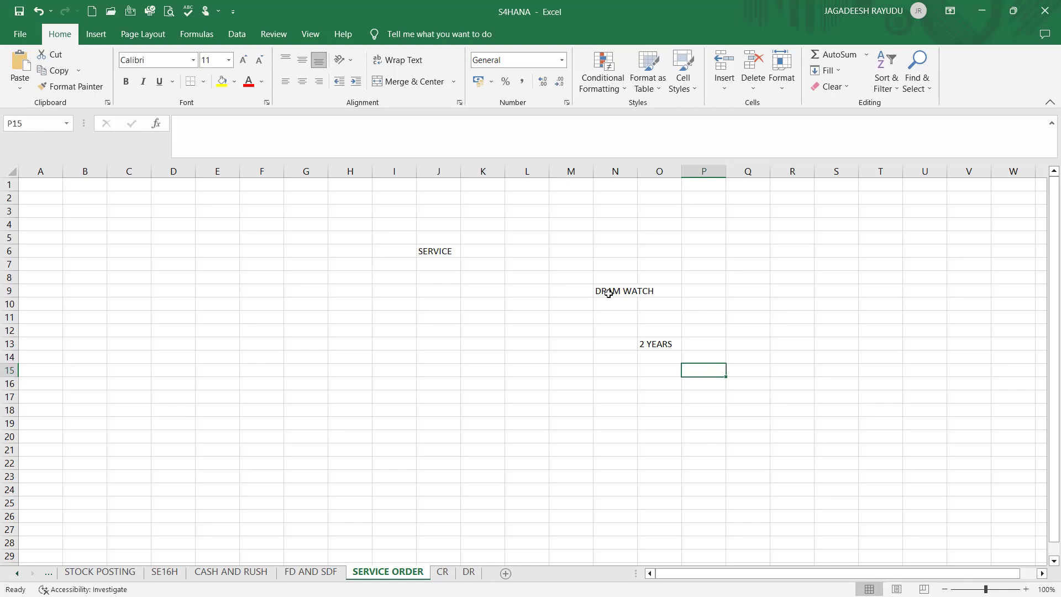
{"action": "key", "text": "Left"}
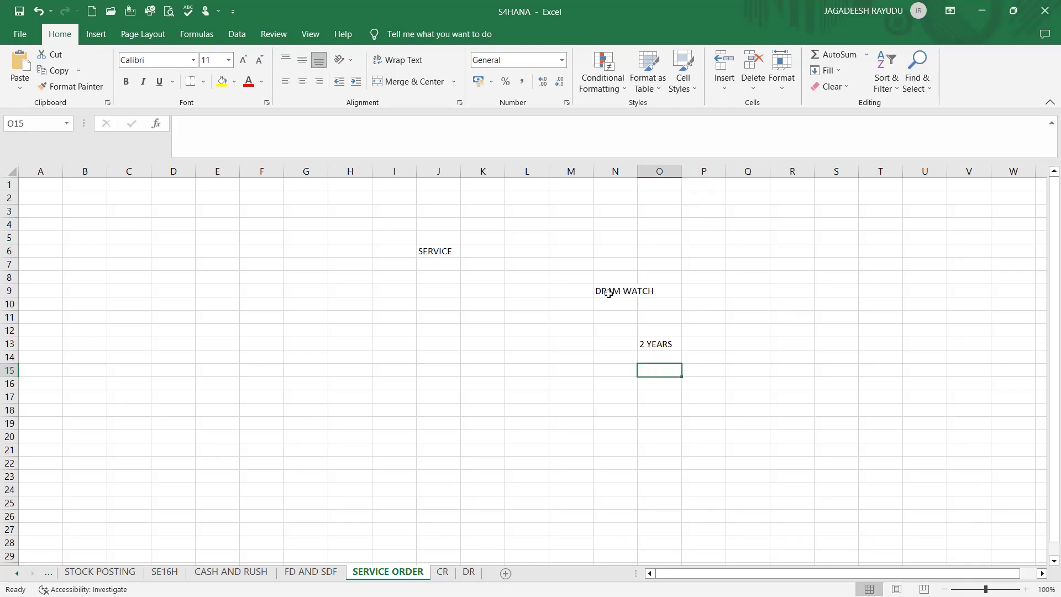
Step: Enter 2+ YEARS in cell O15
{"action": "type", "text": "2+"}
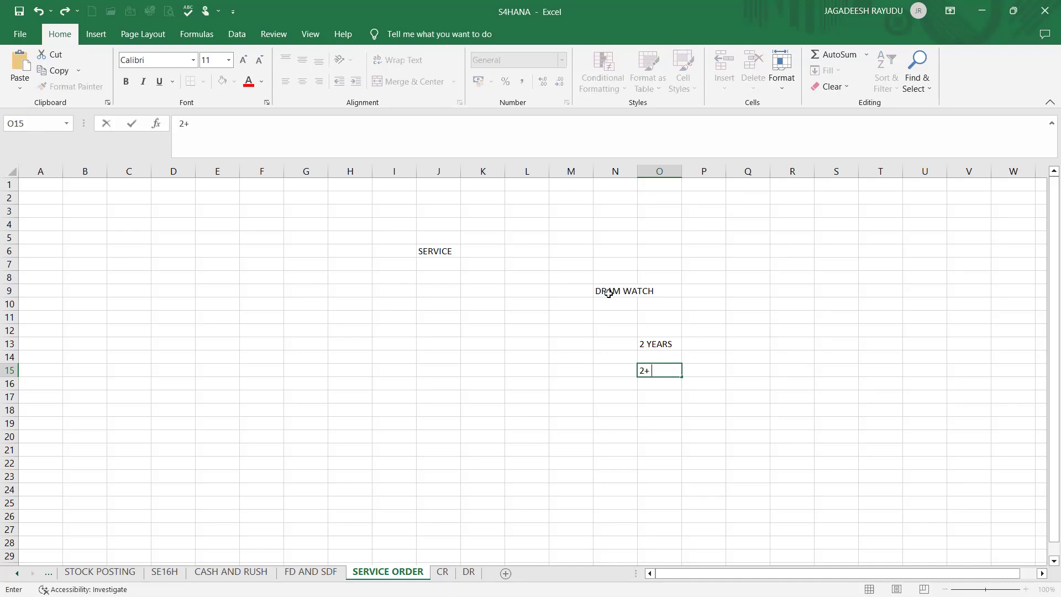
{"action": "type", "text": " YEARS"}
{"action": "key", "text": "Tab"}
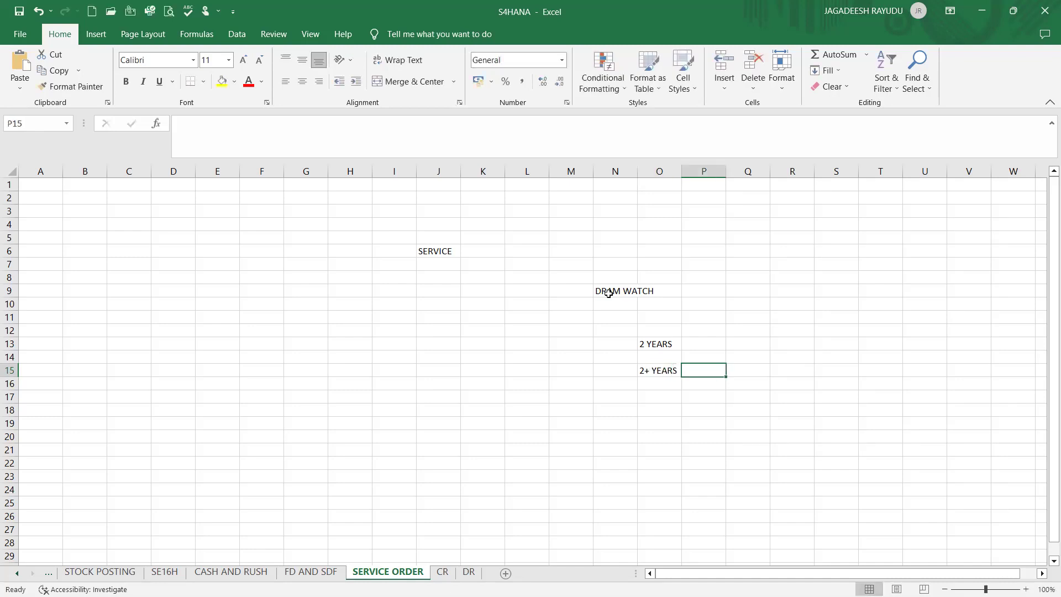
{"action": "key", "text": "Down"}
{"action": "key", "text": "Left"}
{"action": "key", "text": "Right"}
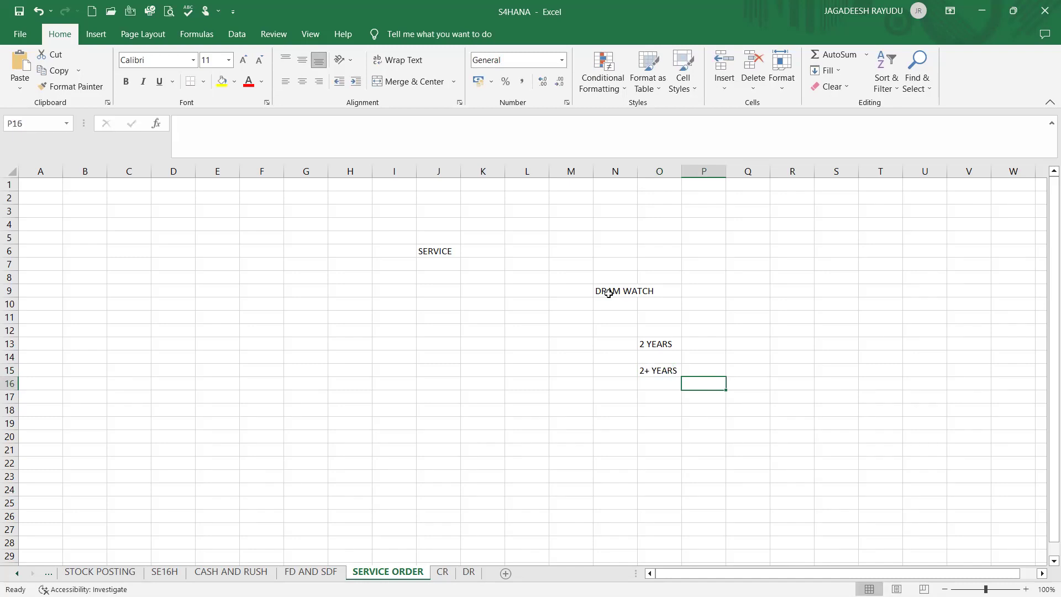
{"action": "key", "text": "Left"}
{"action": "key", "text": "Up"}
{"action": "key", "text": "Down"}
{"action": "key", "text": "Right"}
{"action": "key", "text": "Down"}
{"action": "key", "text": "Up"}
Step: Enter 1 HOURS in cell P16
{"action": "key", "text": "Right"}
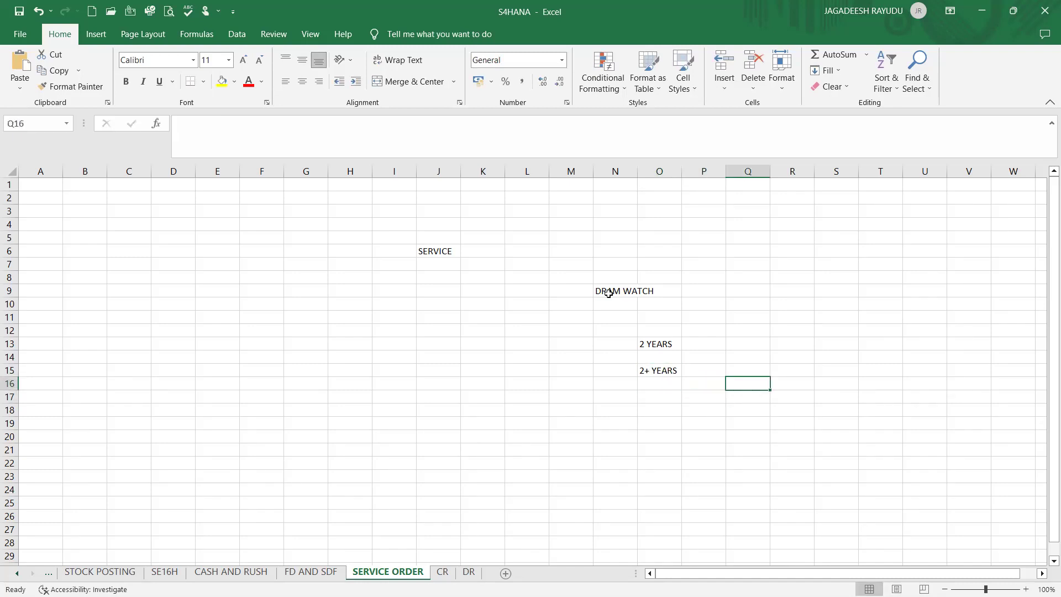
{"action": "key", "text": "Left"}
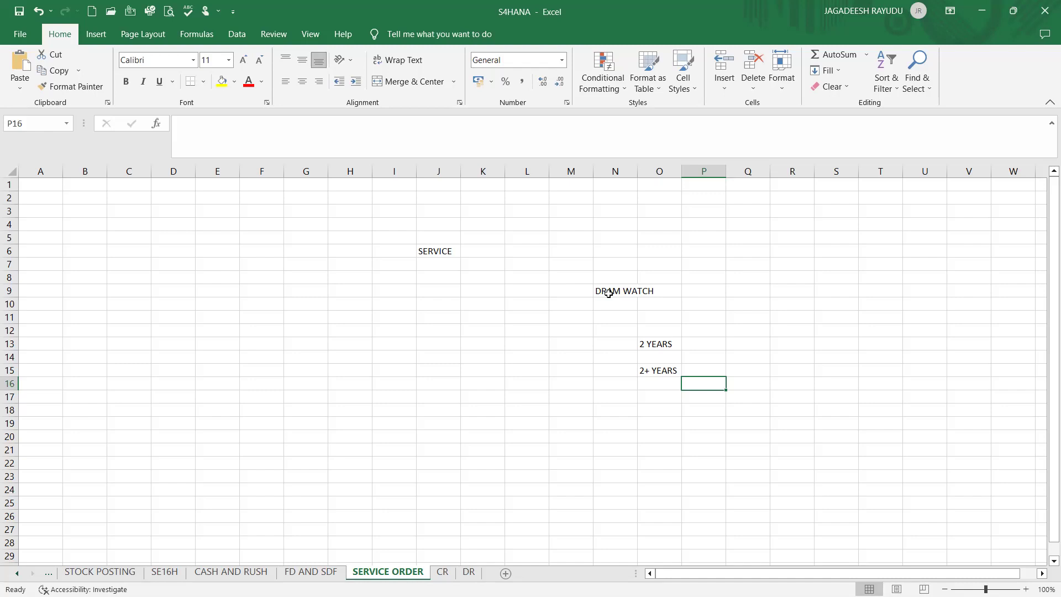
{"action": "key", "text": "Left"}
{"action": "key", "text": "Right"}
{"action": "key", "text": "Right"}
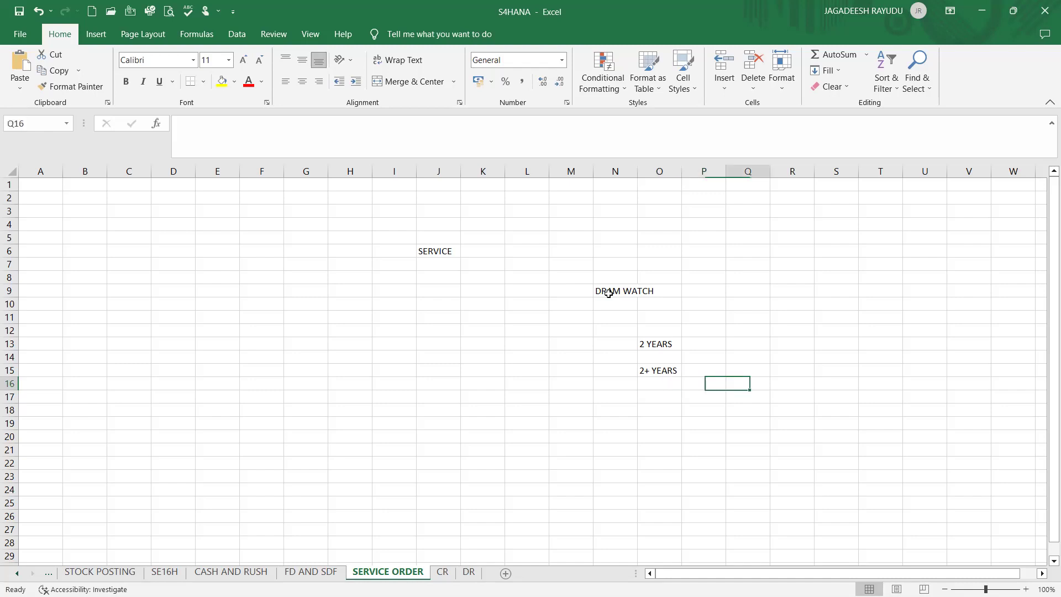
{"action": "key", "text": "Left"}
{"action": "type", "text": "1"}
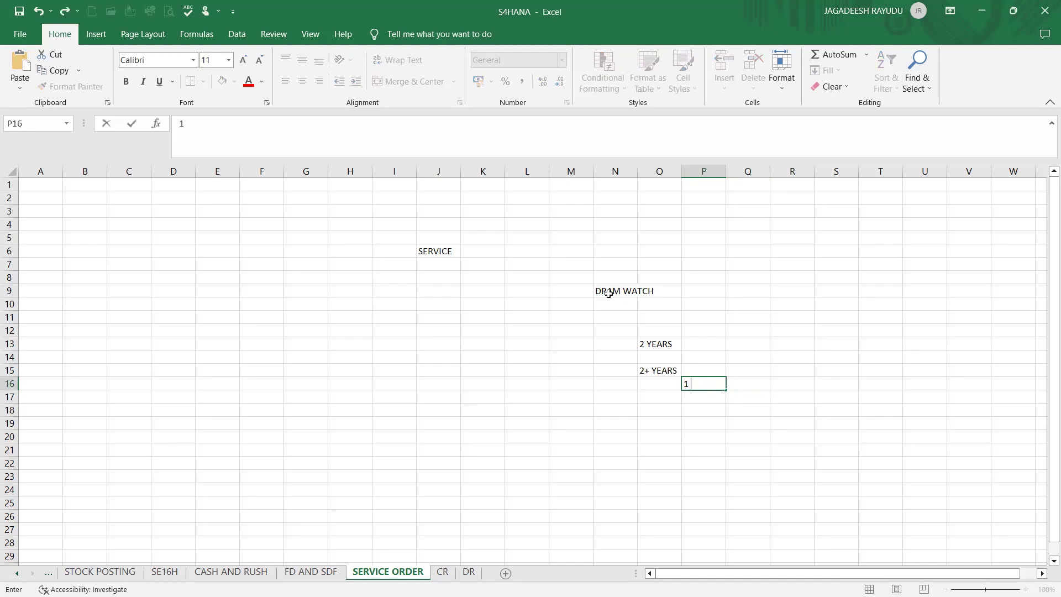
{"action": "type", "text": " HOURS"}
{"action": "key", "text": "Right"}
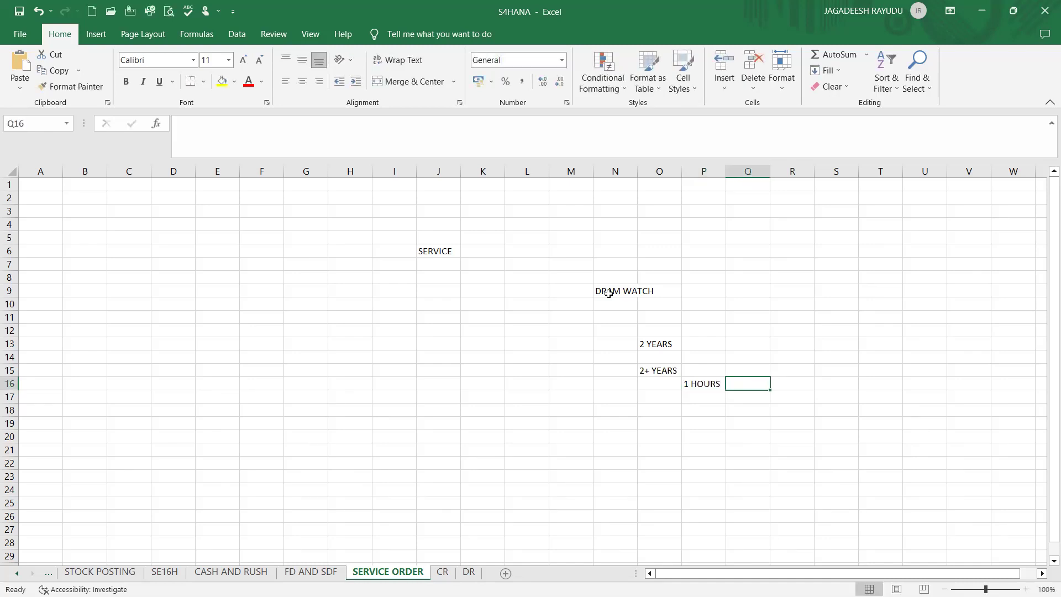
Step: Enter 2 EURS in cell Q16
{"action": "type", "text": "2"}
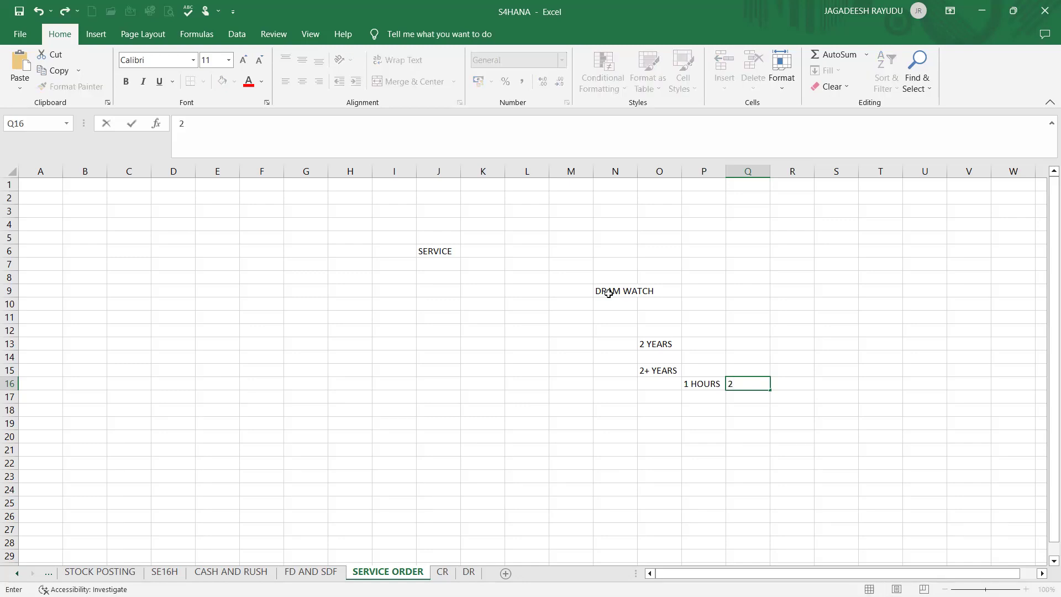
{"action": "type", "text": " EURS"}
{"action": "key", "text": "Return"}
{"action": "key", "text": "Left"}
{"action": "key", "text": "Left"}
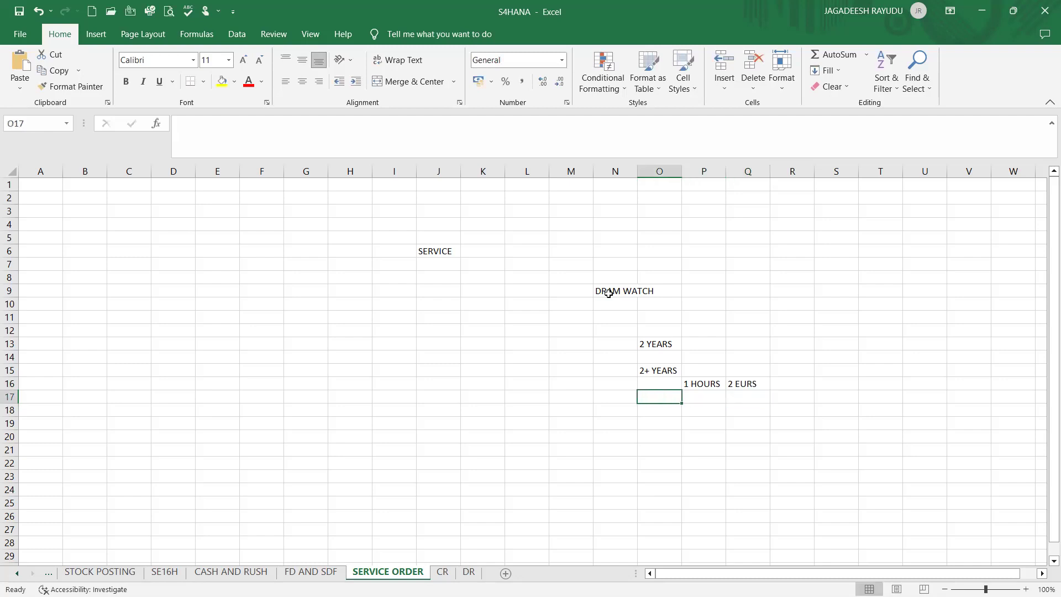
{"action": "key", "text": "Right"}
{"action": "key", "text": "Right"}
{"action": "key", "text": "Left"}
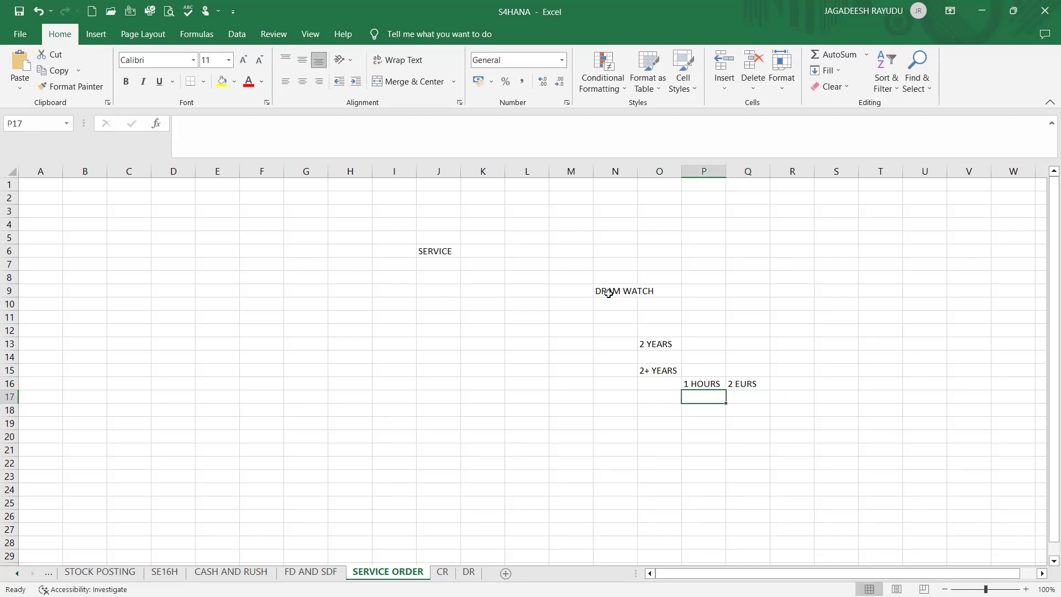
{"action": "key", "text": "Right"}
{"action": "key", "text": "Right"}
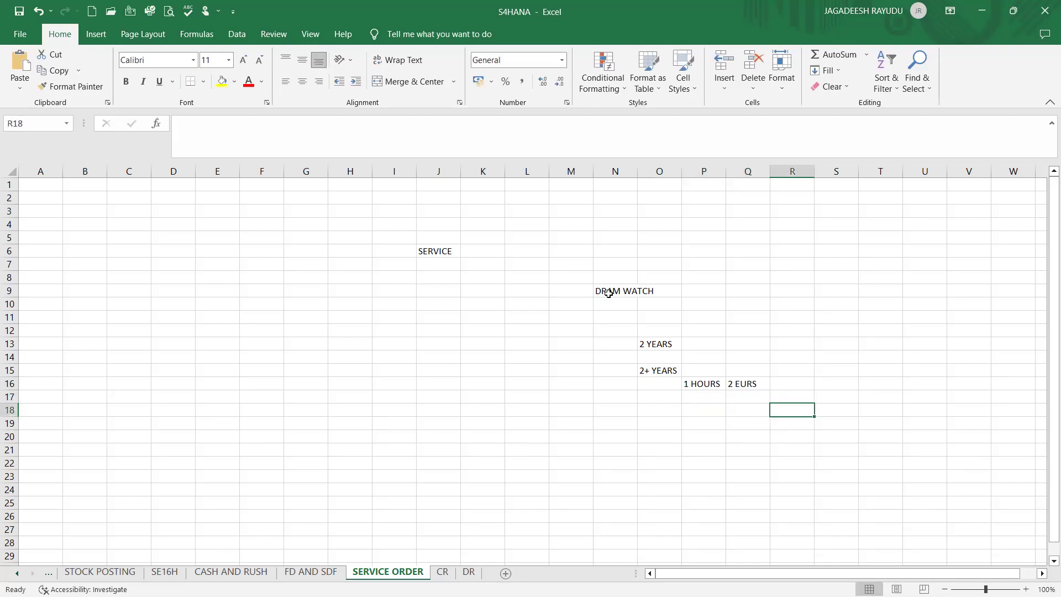
{"action": "key", "text": "Left"}
{"action": "key", "text": "Up"}
{"action": "key", "text": "Left"}
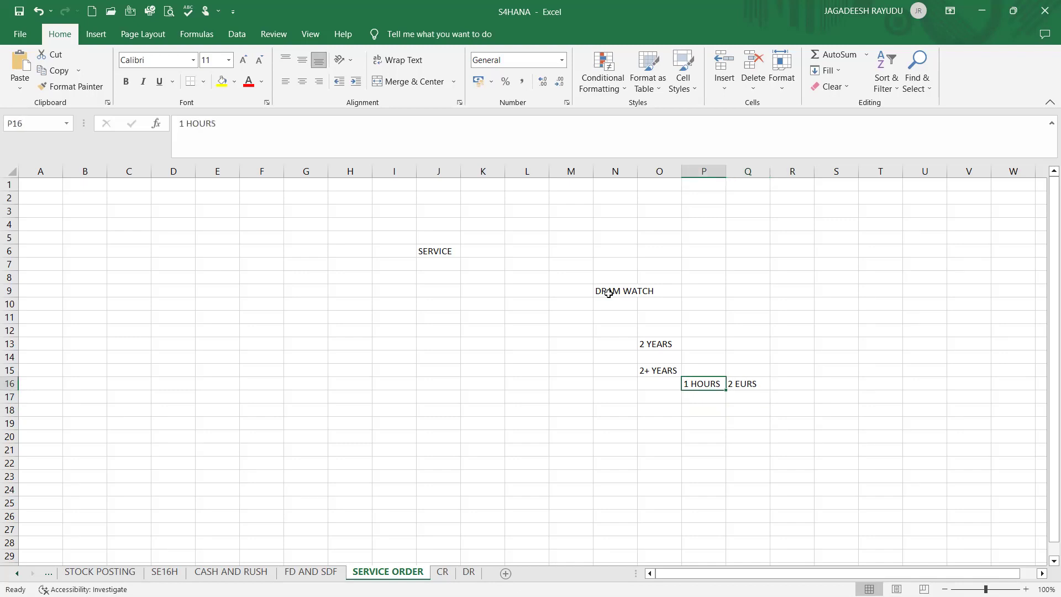
{"action": "key", "text": "Left"}
{"action": "key", "text": "Left"}
{"action": "key", "text": "Left"}
{"action": "key", "text": "Left"}
{"action": "key", "text": "Left"}
{"action": "key", "text": "Left"}
{"action": "key", "text": "Left"}
{"action": "key", "text": "Left"}
{"action": "key", "text": "Left"}
{"action": "key", "text": "Right"}
{"action": "key", "text": "Right"}
{"action": "key", "text": "Right"}
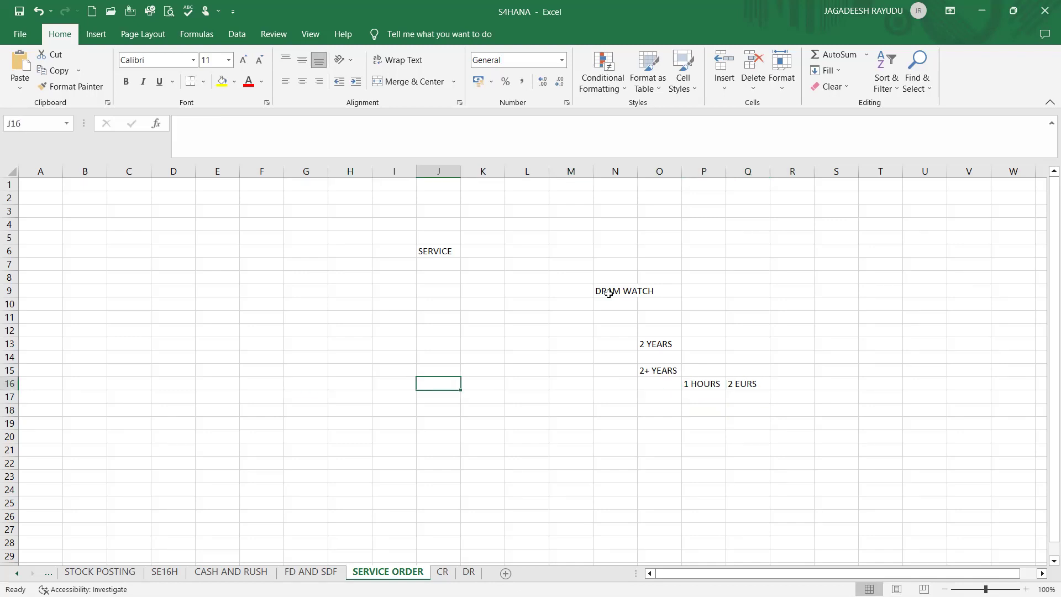
{"action": "key", "text": "Right"}
{"action": "key", "text": "Right"}
{"action": "key", "text": "Right"}
{"action": "key", "text": "Right"}
{"action": "key", "text": "Right"}
{"action": "key", "text": "Right"}
{"action": "key", "text": "Left"}
{"action": "key", "text": "Left"}
{"action": "key", "text": "Left"}
{"action": "key", "text": "Left"}
{"action": "key", "text": "Left"}
{"action": "key", "text": "Left"}
{"action": "key", "text": "Left"}
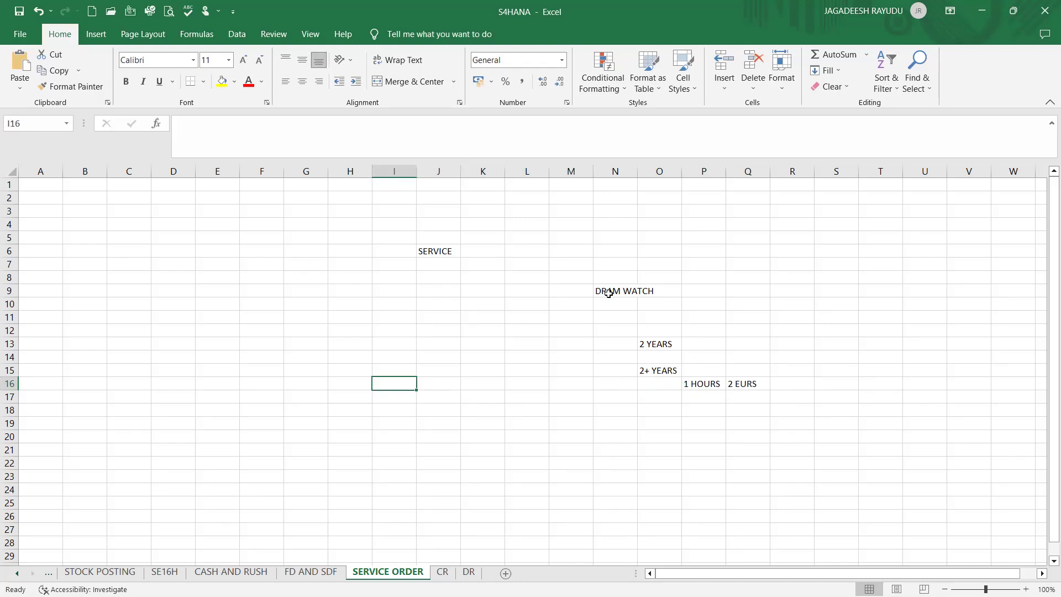
Step: Enter TECHNICIAN in I16 and the technician code IT104 in L20
{"action": "type", "text": "TEC"}
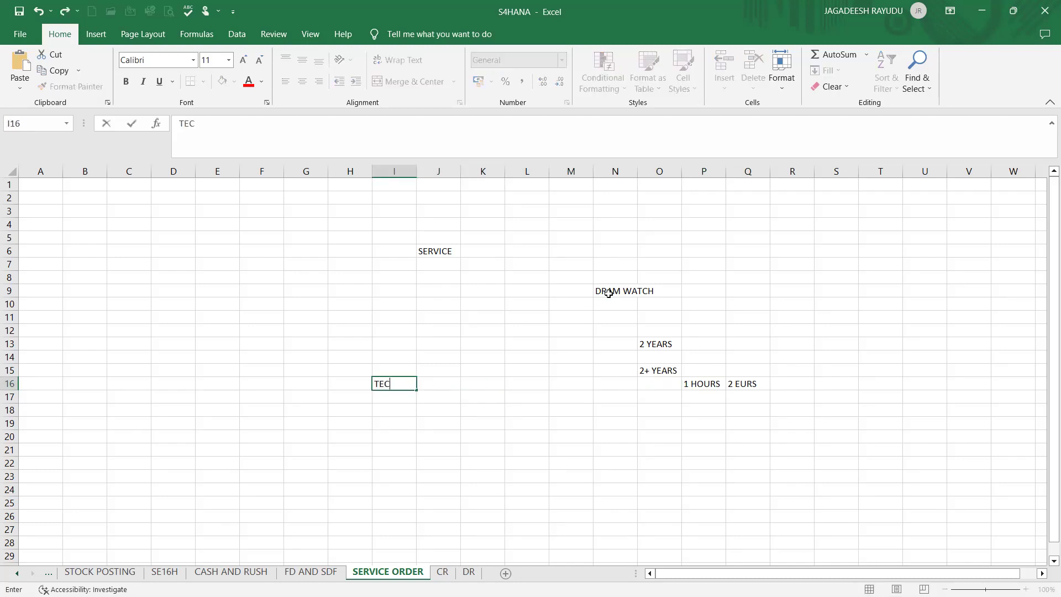
{"action": "type", "text": "HNICIAN"}
{"action": "left_click", "coordinate": [486, 476]}
{"action": "left_click", "coordinate": [523, 432]}
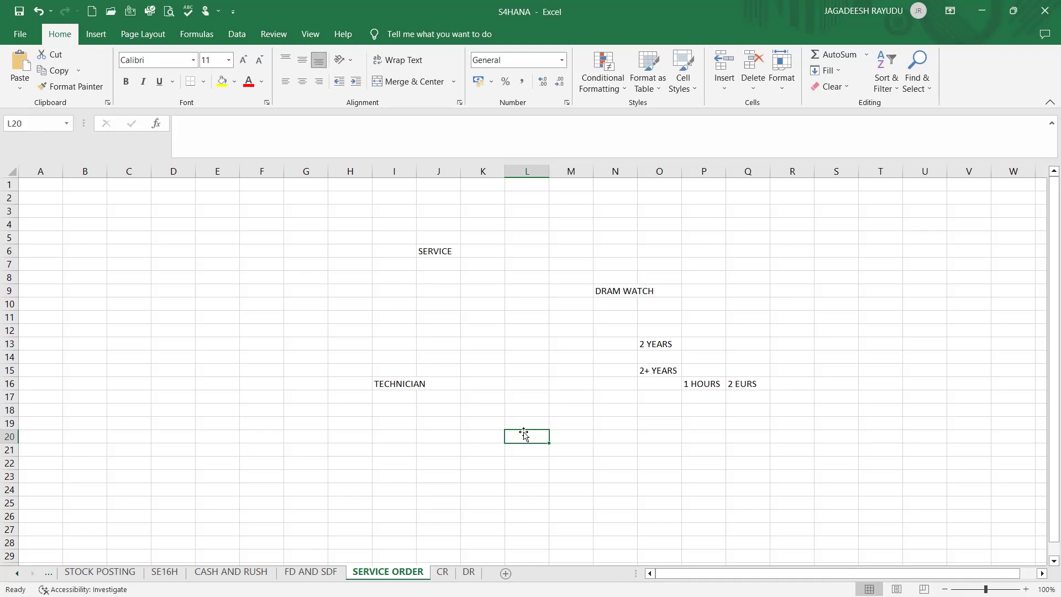
{"action": "type", "text": "IT104"}
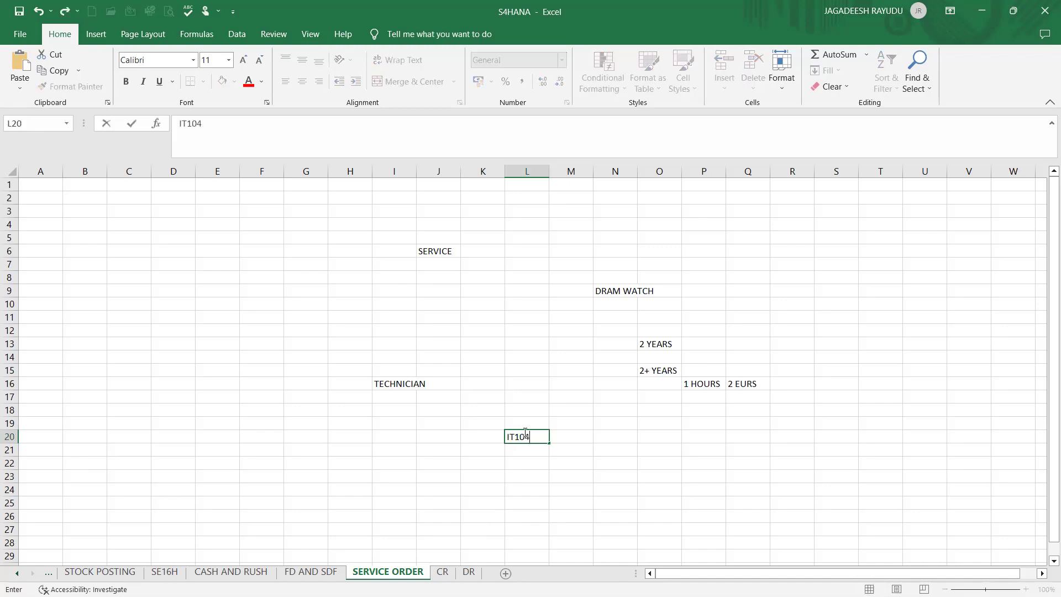
{"action": "left_click", "coordinate": [528, 450]}
{"action": "left_click", "coordinate": [571, 449]}
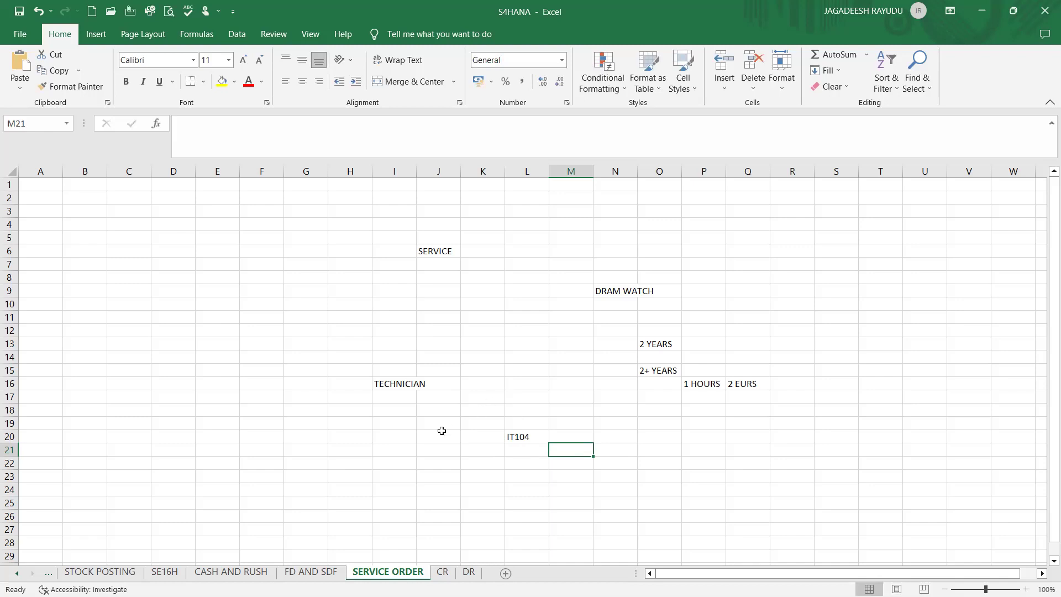
{"action": "left_click", "coordinate": [399, 386]}
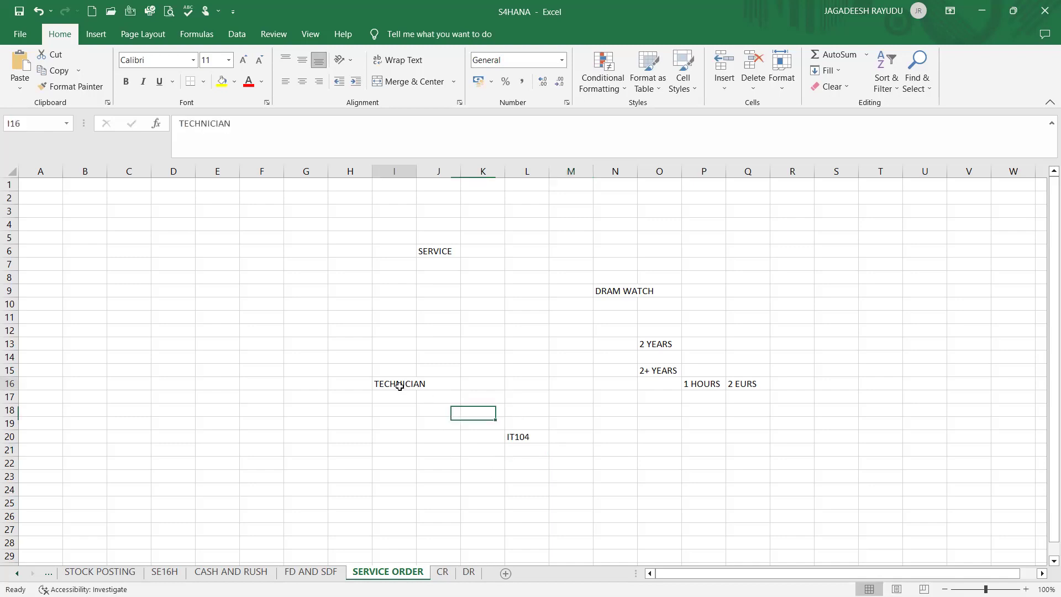
{"action": "left_click", "coordinate": [534, 454]}
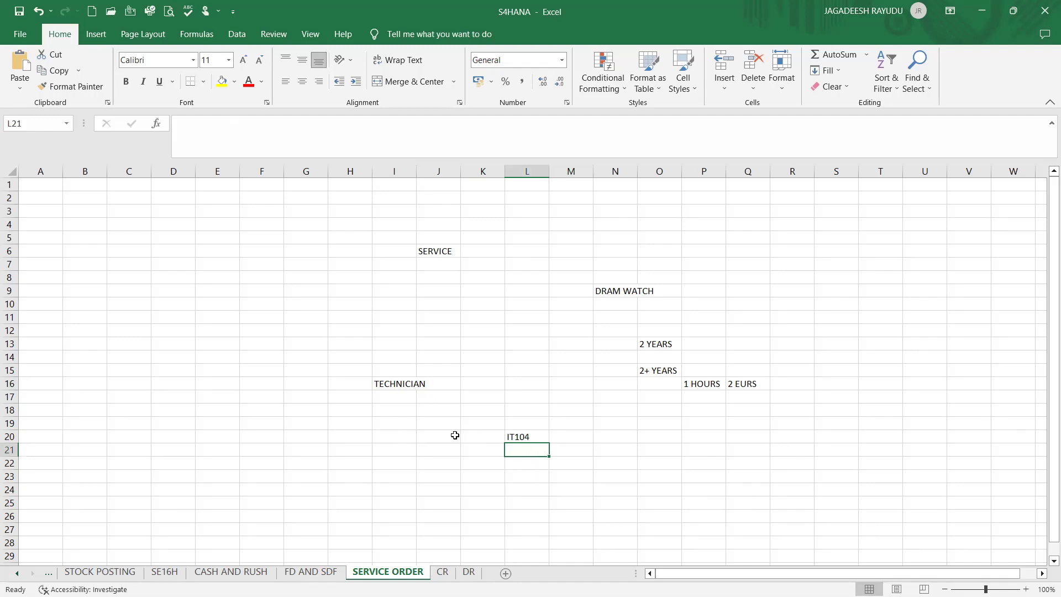
{"action": "left_click", "coordinate": [387, 381]}
Step: Enter SERVICE MATERIAL in cell H17, correcting the typos
{"action": "left_click", "coordinate": [341, 392]}
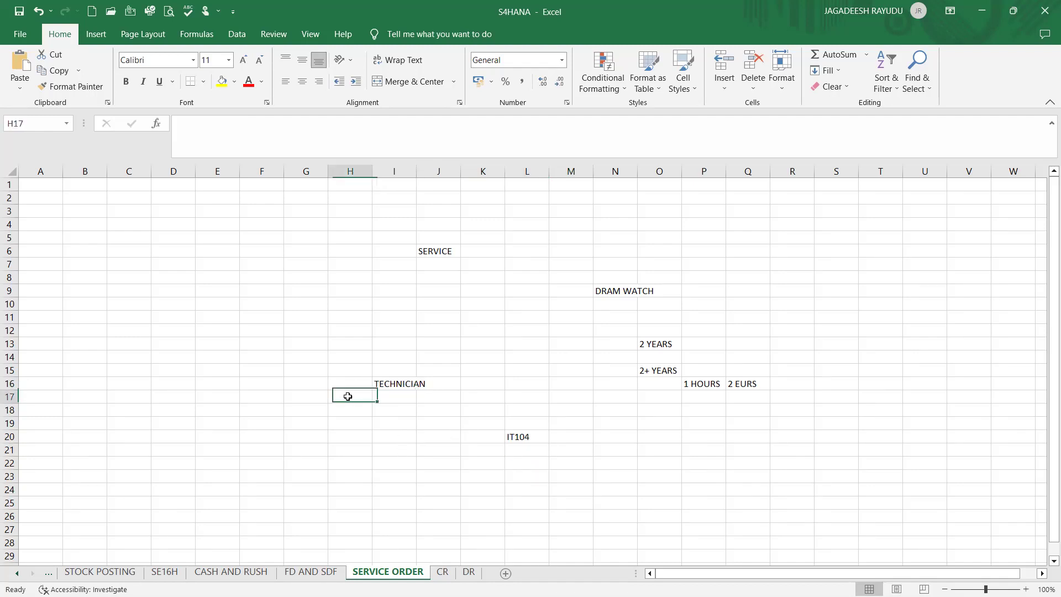
{"action": "type", "text": "SER"}
{"action": "type", "text": "CVICE"}
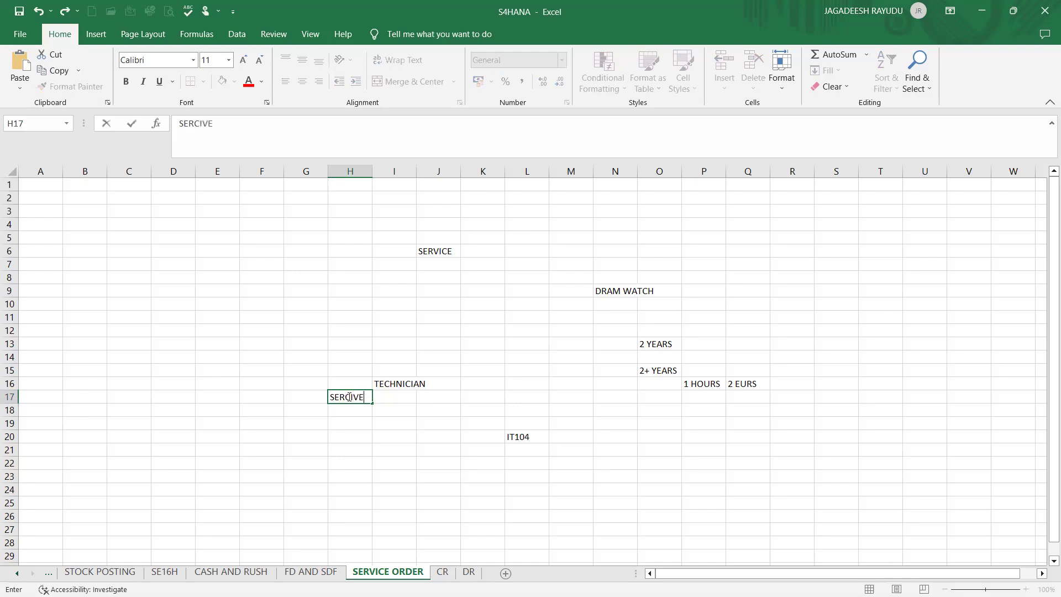
{"action": "key", "text": "BackSpace"}
{"action": "key", "text": "BackSpace"}
{"action": "key", "text": "BackSpace"}
{"action": "key", "text": "BackSpace"}
{"action": "type", "text": "VI"}
{"action": "key", "text": "BackSpace"}
{"action": "key", "text": "BackSpace"}
{"action": "key", "text": "BackSpace"}
{"action": "type", "text": "VICE MATERIAL"}
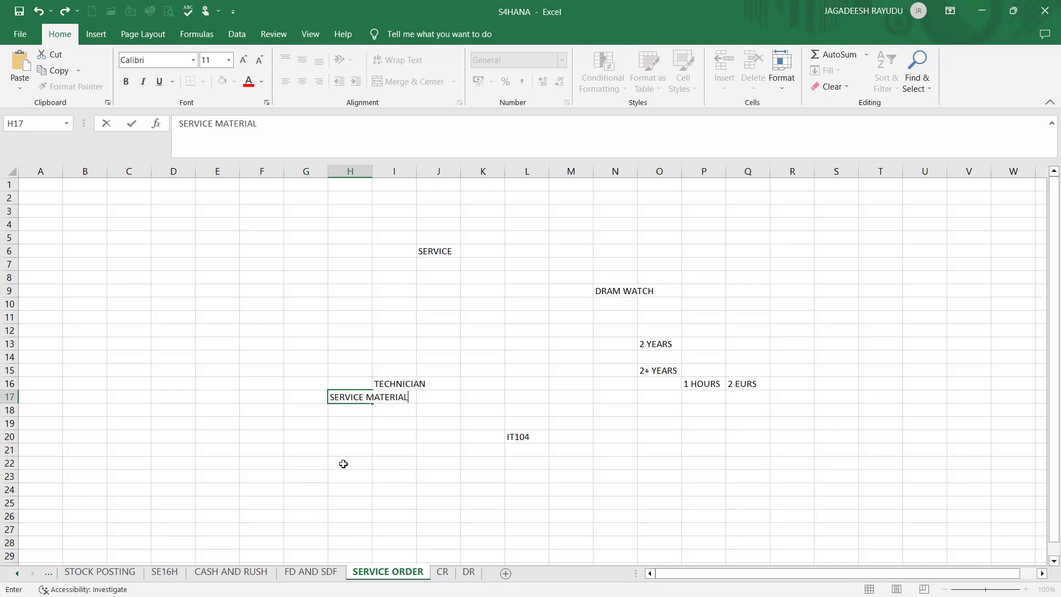
{"action": "left_click", "coordinate": [343, 464]}
{"action": "left_click", "coordinate": [388, 385]}
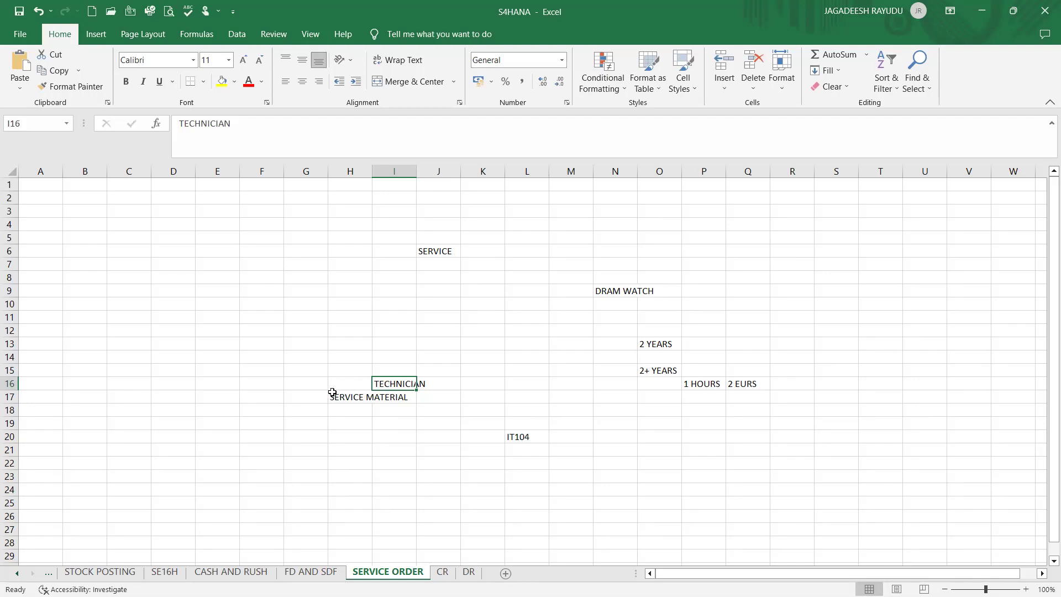
{"action": "left_click", "coordinate": [346, 407]}
{"action": "left_click", "coordinate": [348, 388]}
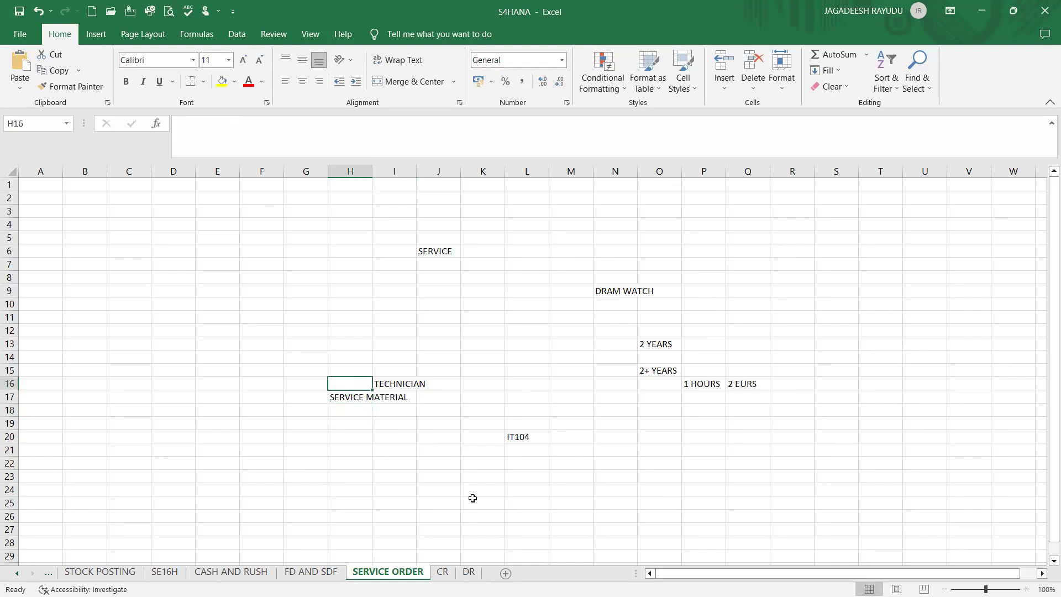
{"action": "left_click", "coordinate": [437, 464]}
{"action": "left_click", "coordinate": [398, 462]}
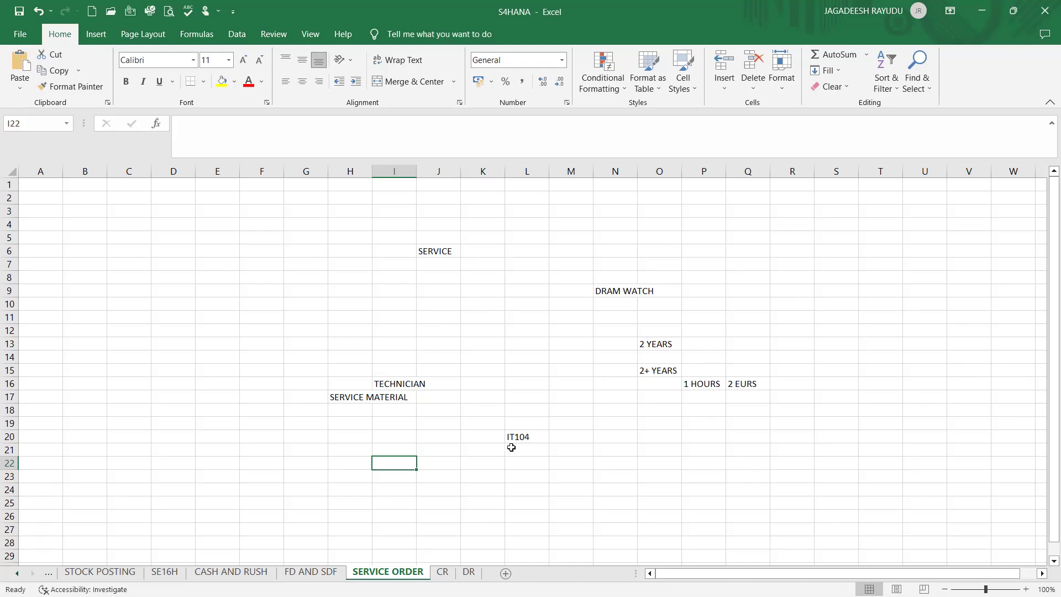
{"action": "left_click", "coordinate": [397, 472]}
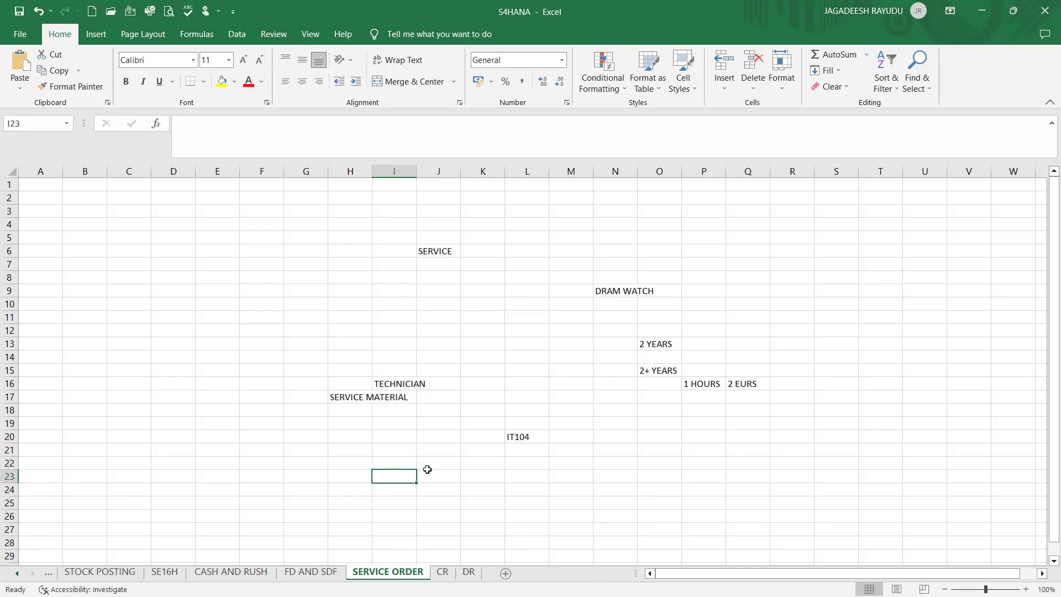
{"action": "left_click", "coordinate": [423, 471]}
{"action": "left_click", "coordinate": [407, 461]}
{"action": "left_click", "coordinate": [505, 464]}
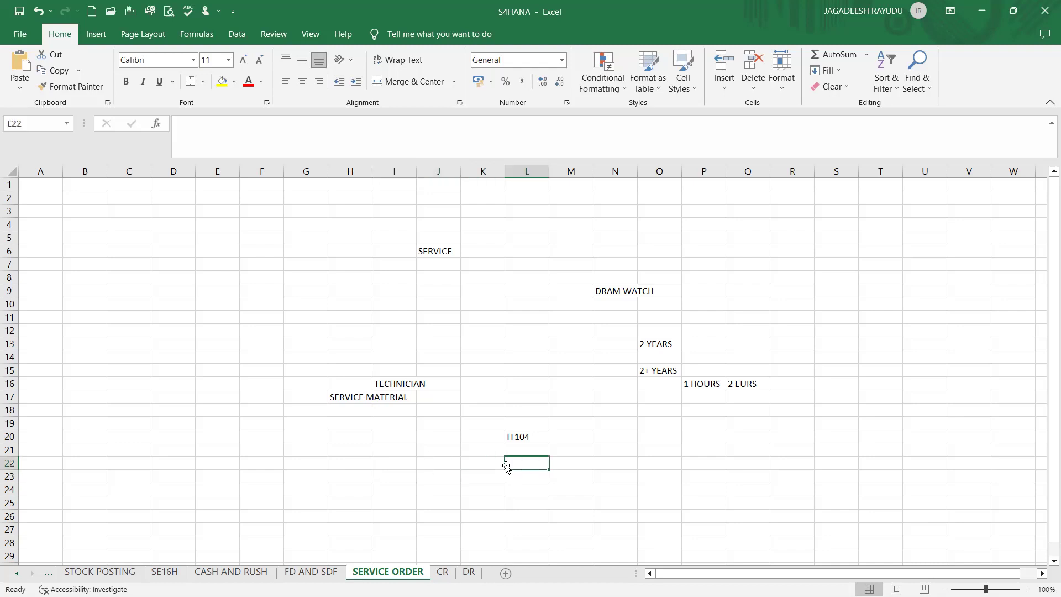
{"action": "left_click", "coordinate": [445, 463]}
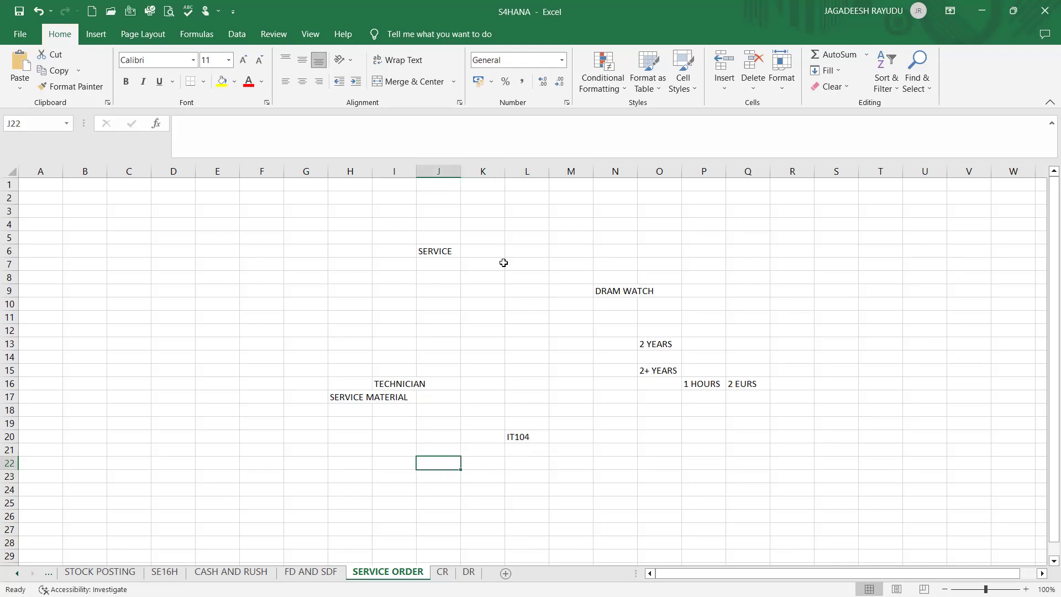
{"action": "left_click", "coordinate": [658, 378]}
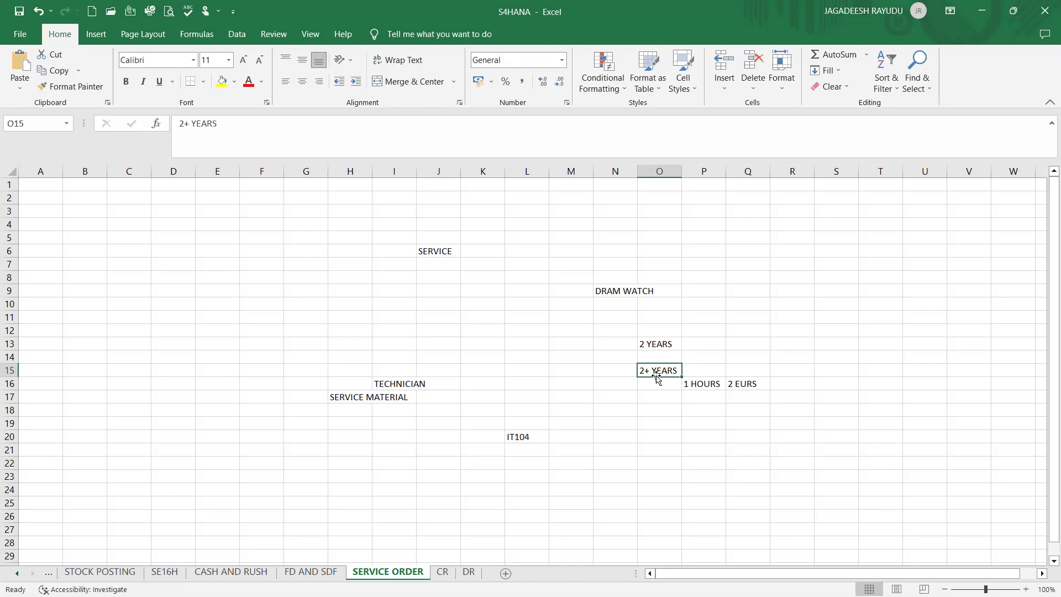
{"action": "left_click", "coordinate": [650, 344]}
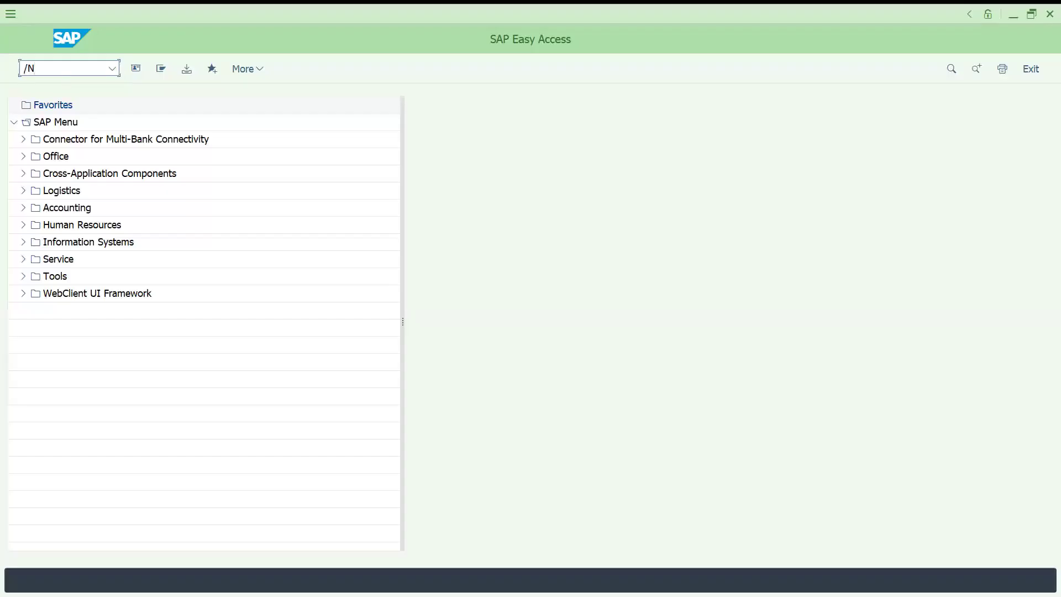
Step: Start material creation with industry sector 1 Retail and material type DIEN Service
{"action": "type", "text": "MM01"}
{"action": "key", "text": "Return"}
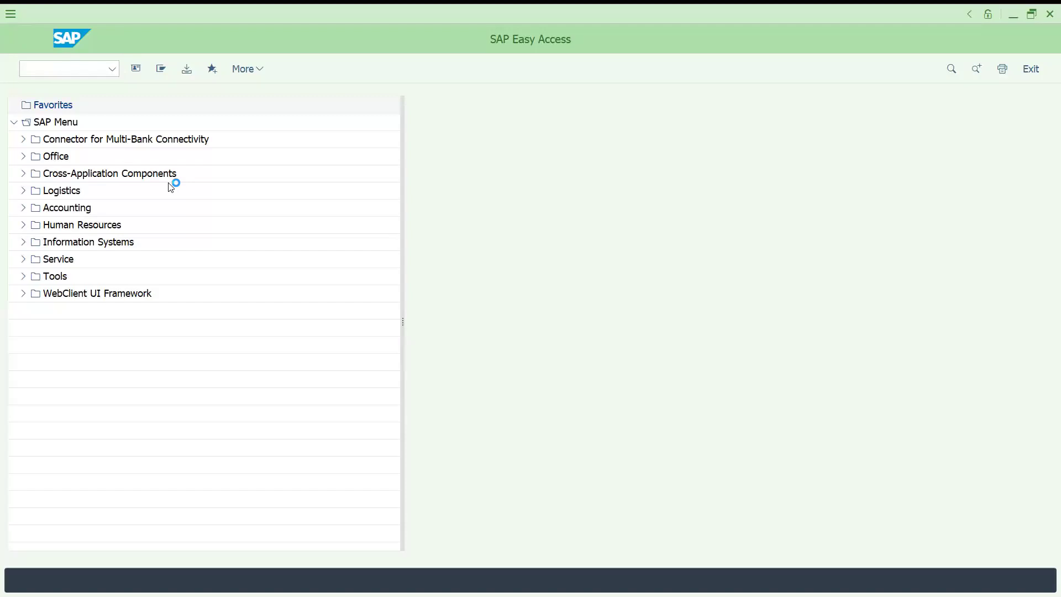
{"action": "left_click", "coordinate": [230, 145]}
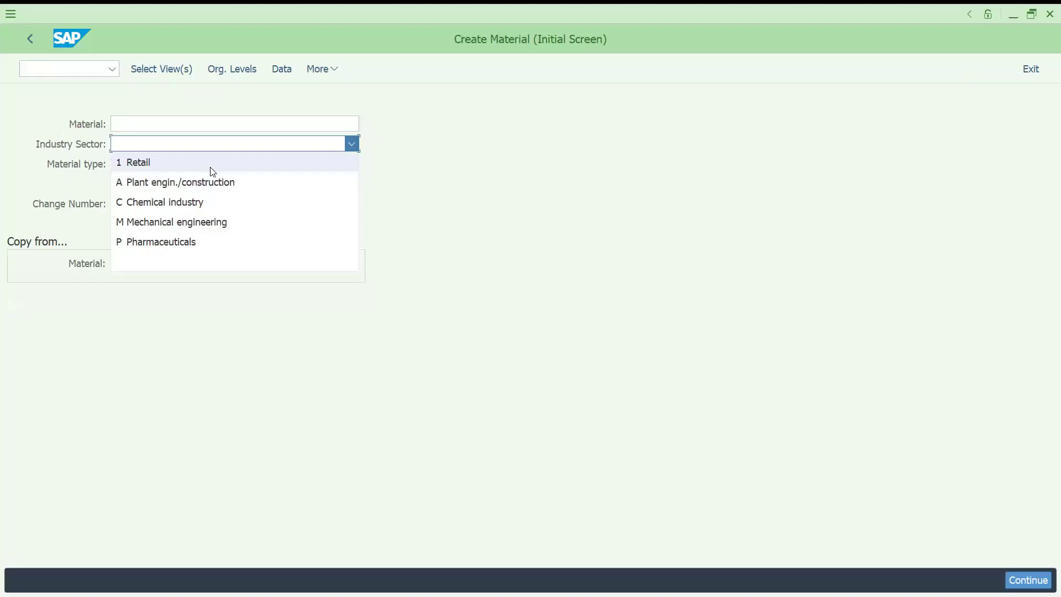
{"action": "left_click", "coordinate": [213, 164]}
{"action": "left_click", "coordinate": [260, 169]}
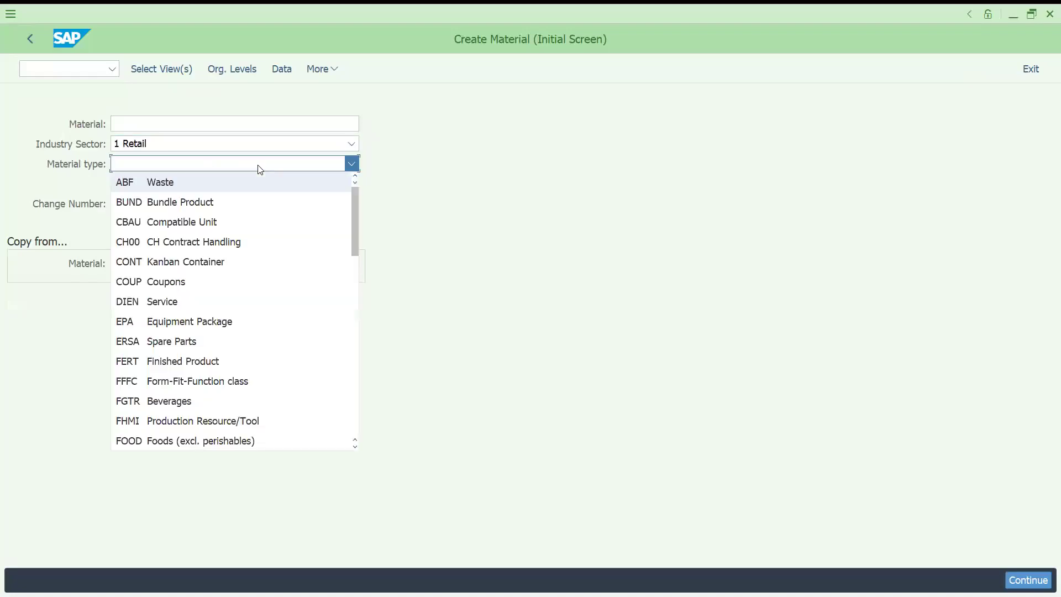
{"action": "left_click", "coordinate": [178, 306]}
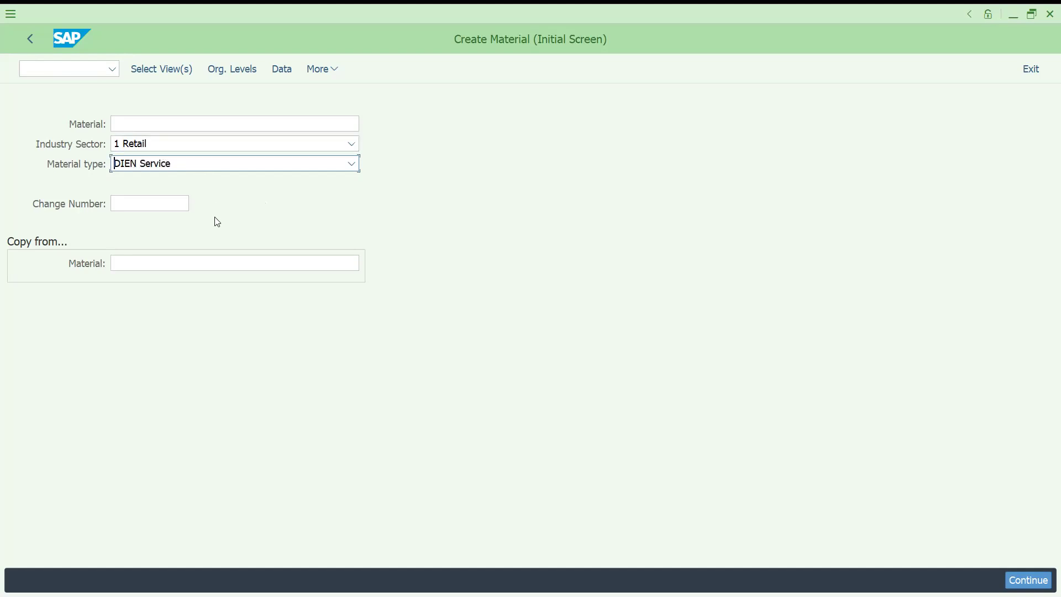
{"action": "key", "text": "Return"}
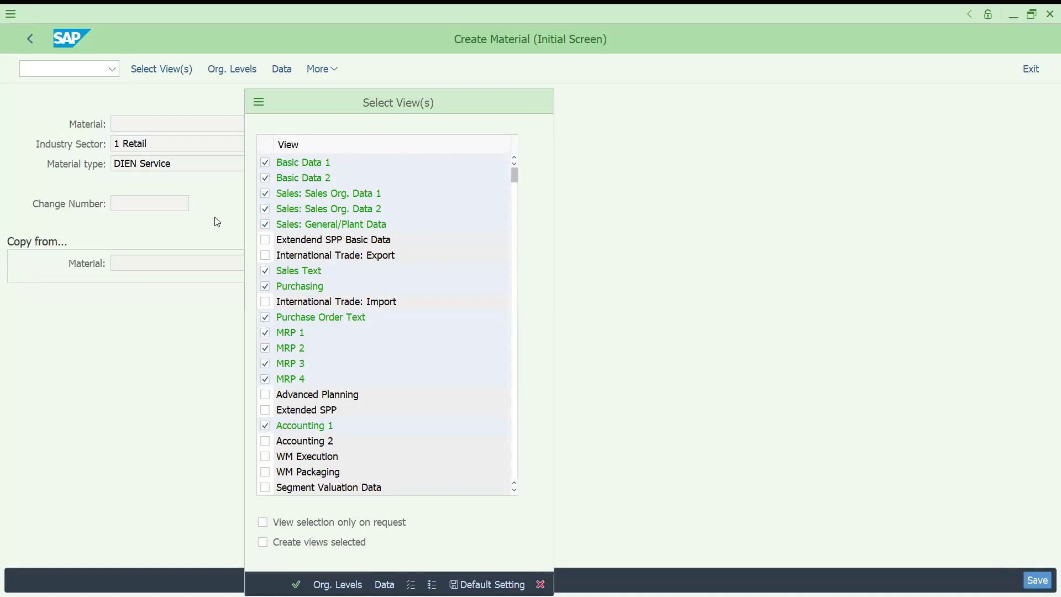
Step: Accept the views, enter description SERVICE COST PER HOUR FOR WATCH REPAIR, and list base units
{"action": "key", "text": "Return"}
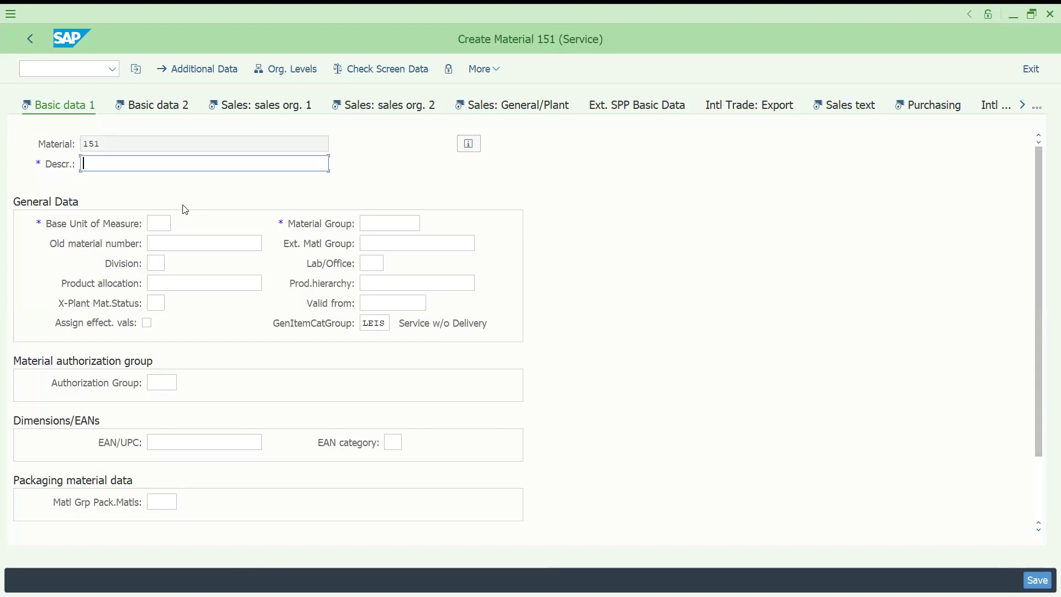
{"action": "type", "text": "SERVICE COST PER HOUR"}
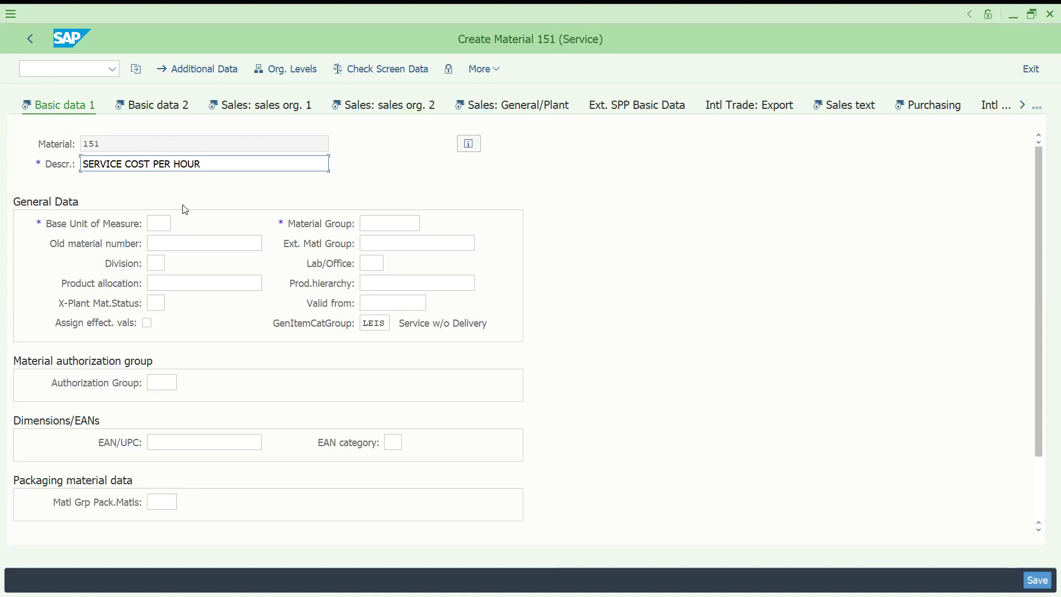
{"action": "type", "text": " FOR WATCH REPAIR"}
{"action": "left_click", "coordinate": [159, 223]}
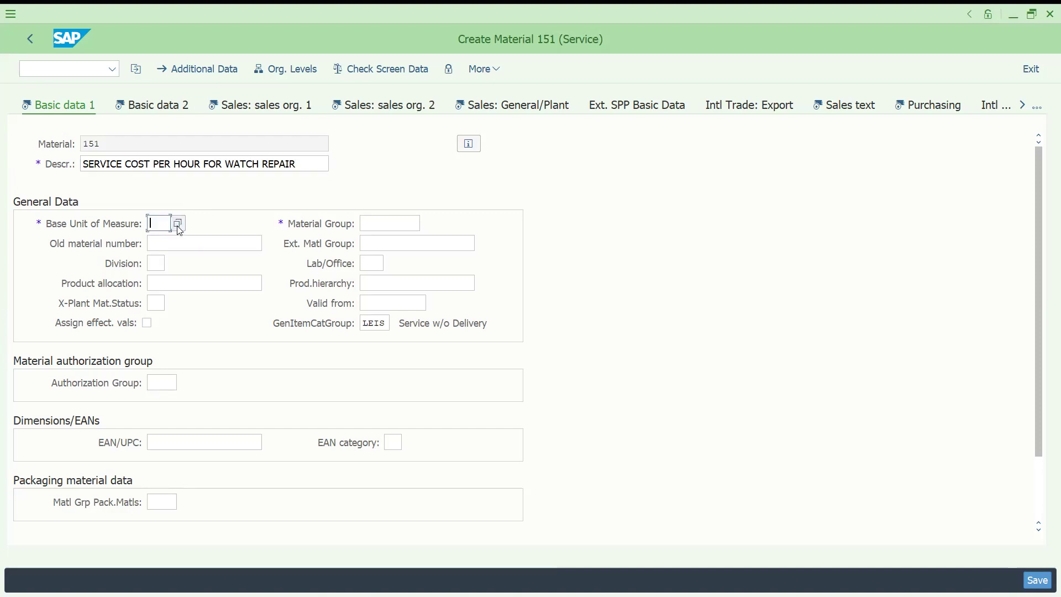
{"action": "left_click", "coordinate": [178, 224]}
Step: Choose H (Hour) as base unit of measure and 01 as material group
{"action": "left_click", "coordinate": [667, 272]}
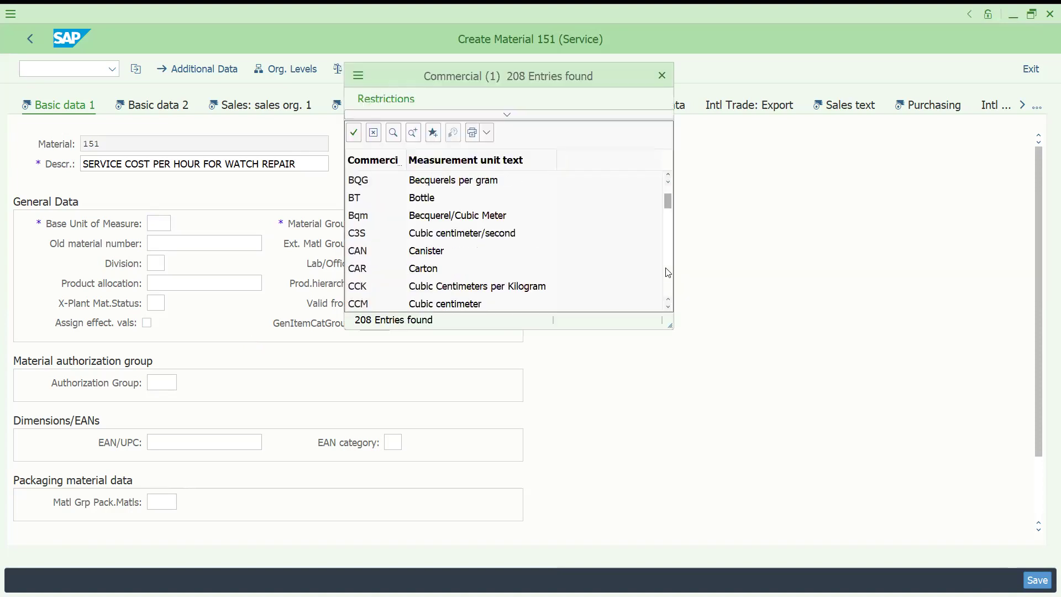
{"action": "left_click", "coordinate": [667, 273]}
{"action": "left_click", "coordinate": [667, 272]}
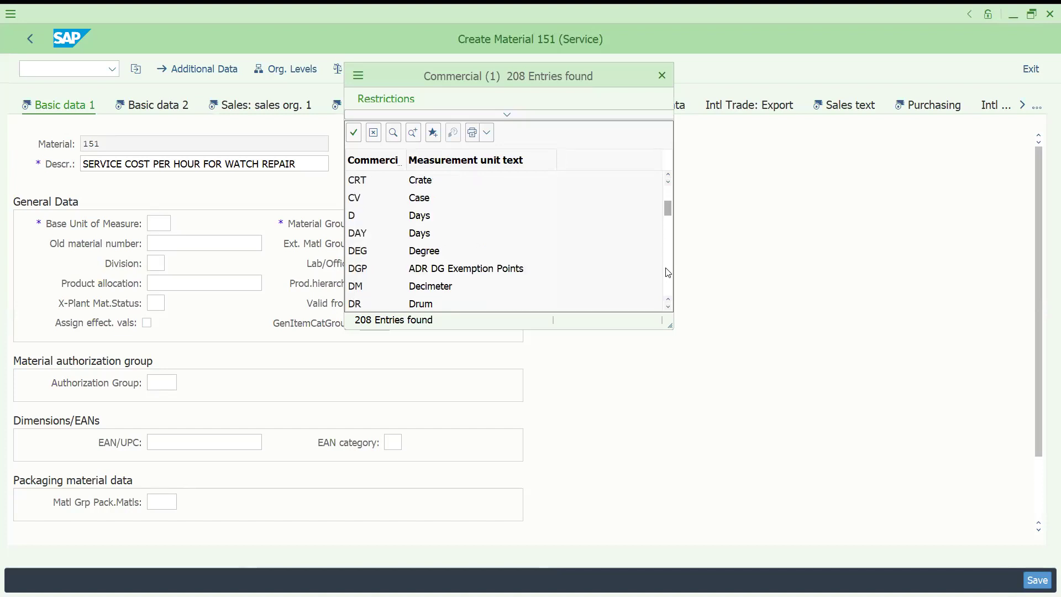
{"action": "left_click", "coordinate": [667, 273]}
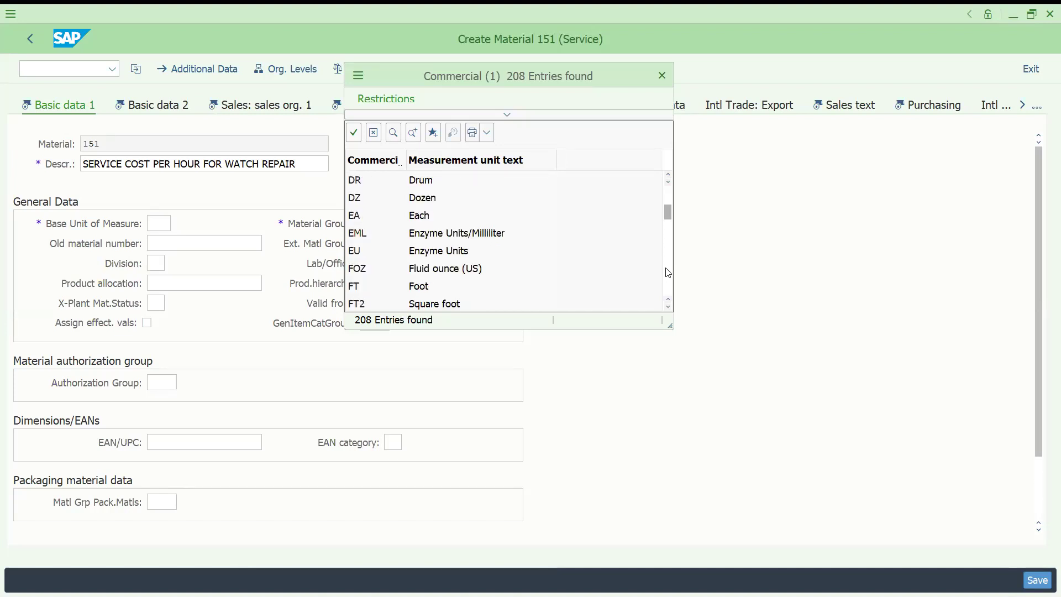
{"action": "left_click", "coordinate": [667, 273]}
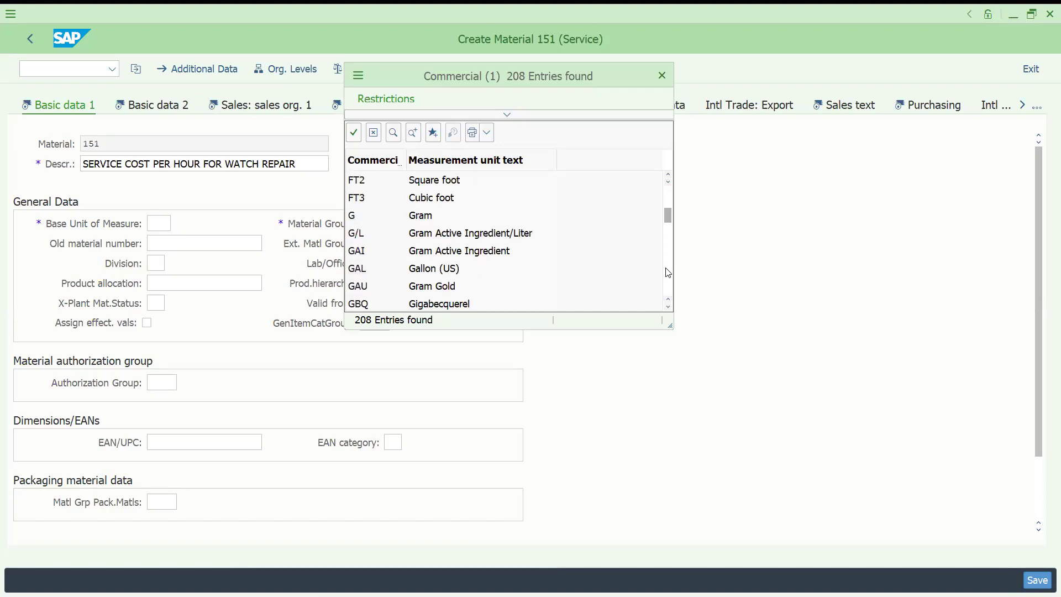
{"action": "left_click", "coordinate": [668, 273]}
{"action": "left_click", "coordinate": [667, 272]}
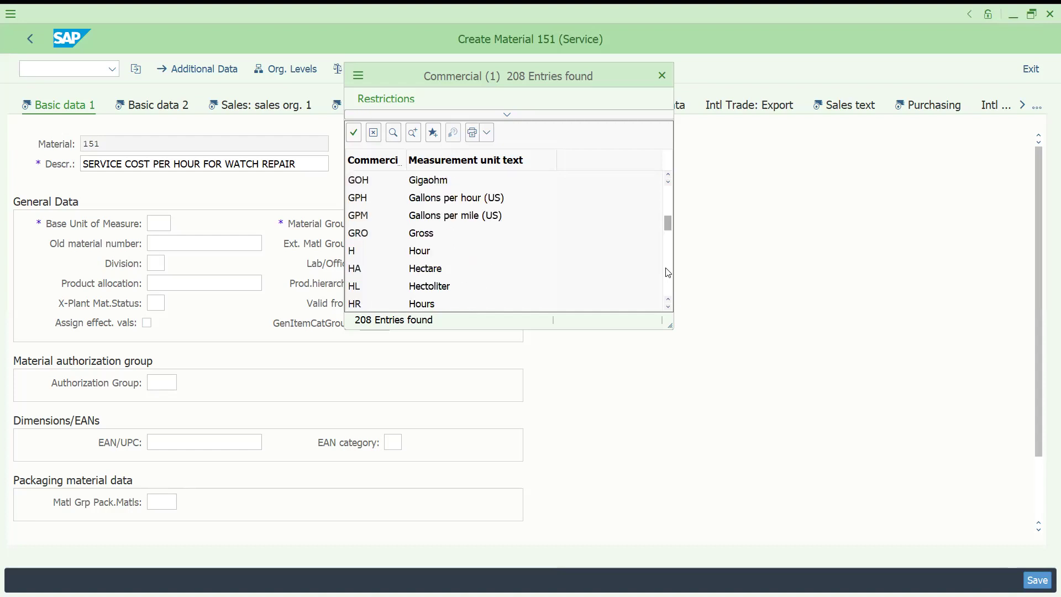
{"action": "left_click", "coordinate": [413, 253]}
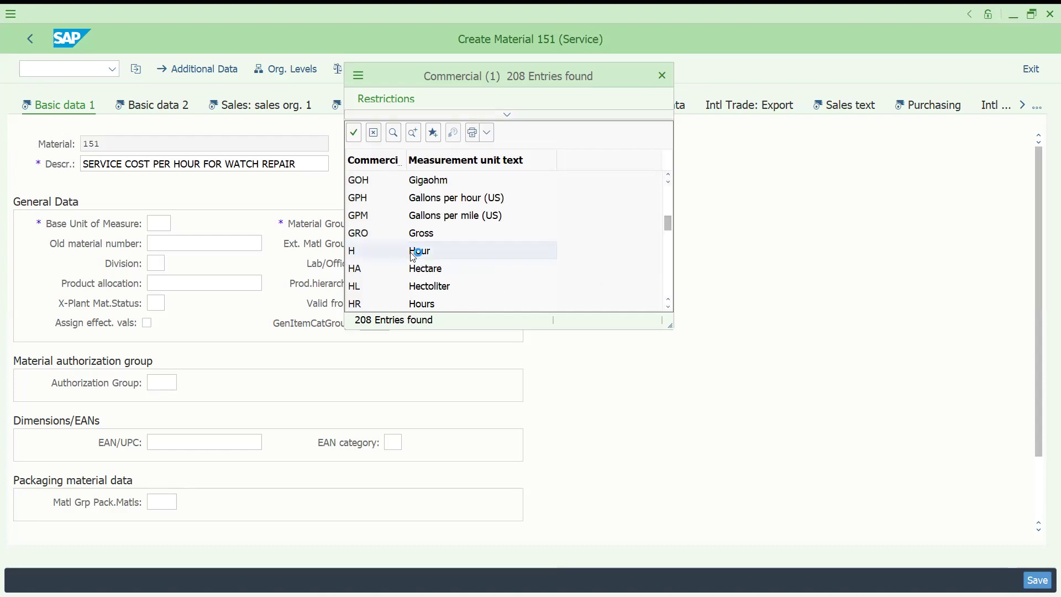
{"action": "left_click", "coordinate": [409, 222]}
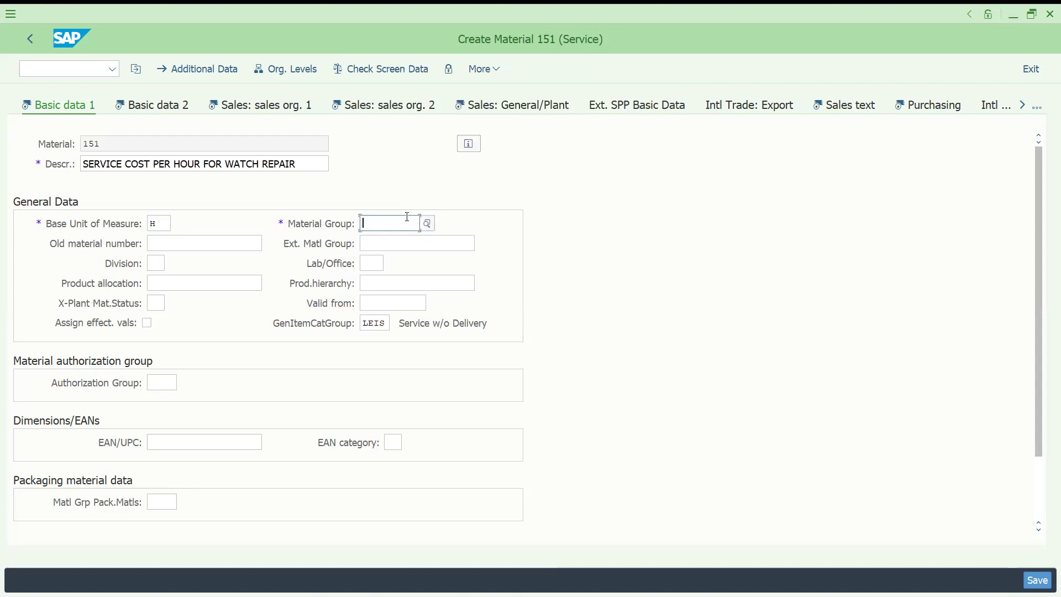
{"action": "left_click", "coordinate": [396, 241]}
Step: Advance to Sales: sales org. 1 and enter tax classification 1 for Germany
{"action": "left_click", "coordinate": [441, 363]}
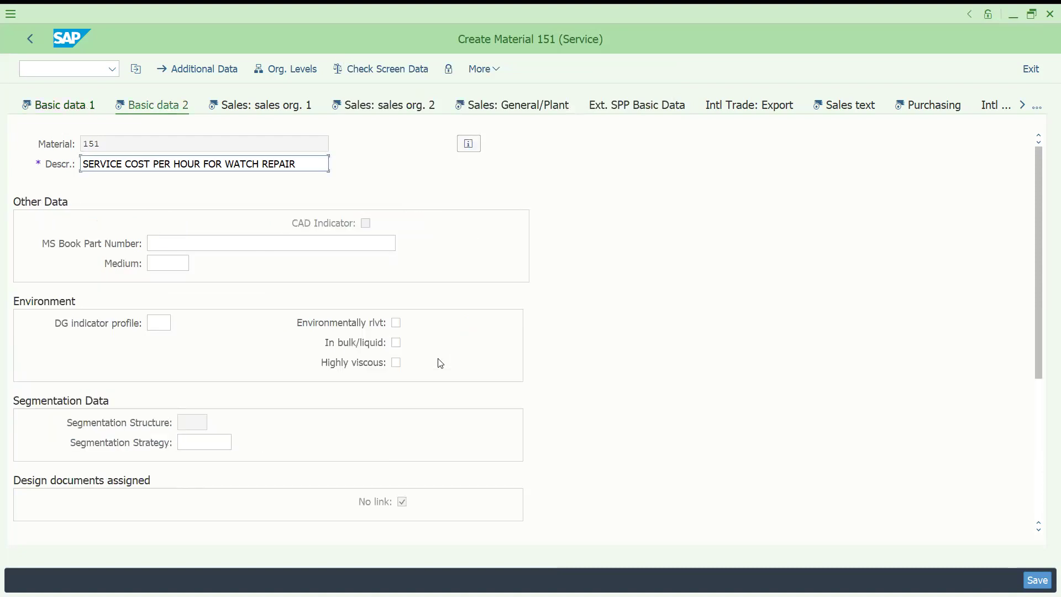
{"action": "key", "text": "Return"}
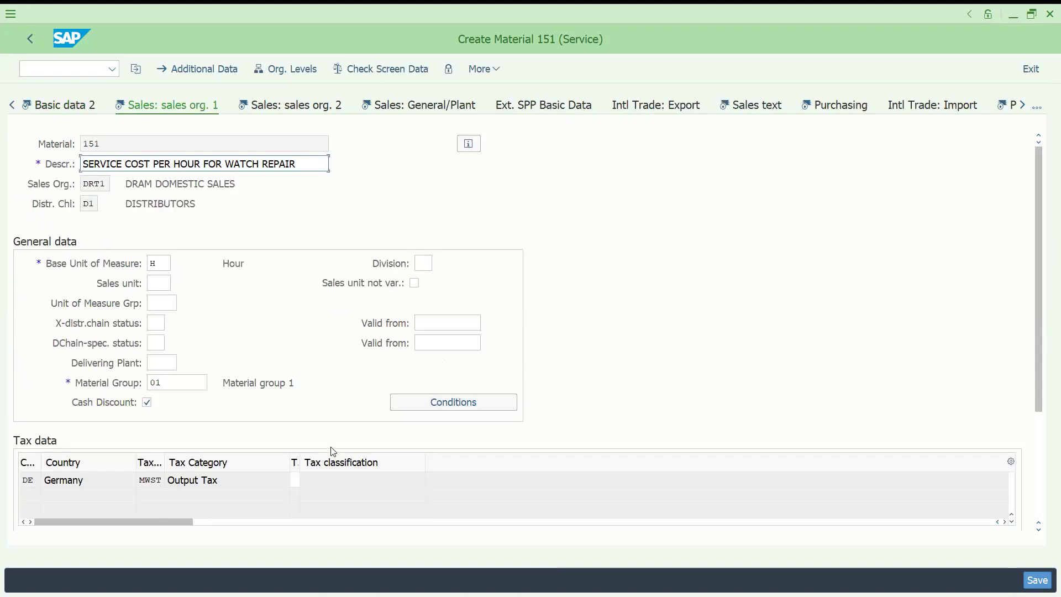
{"action": "left_click", "coordinate": [293, 480]}
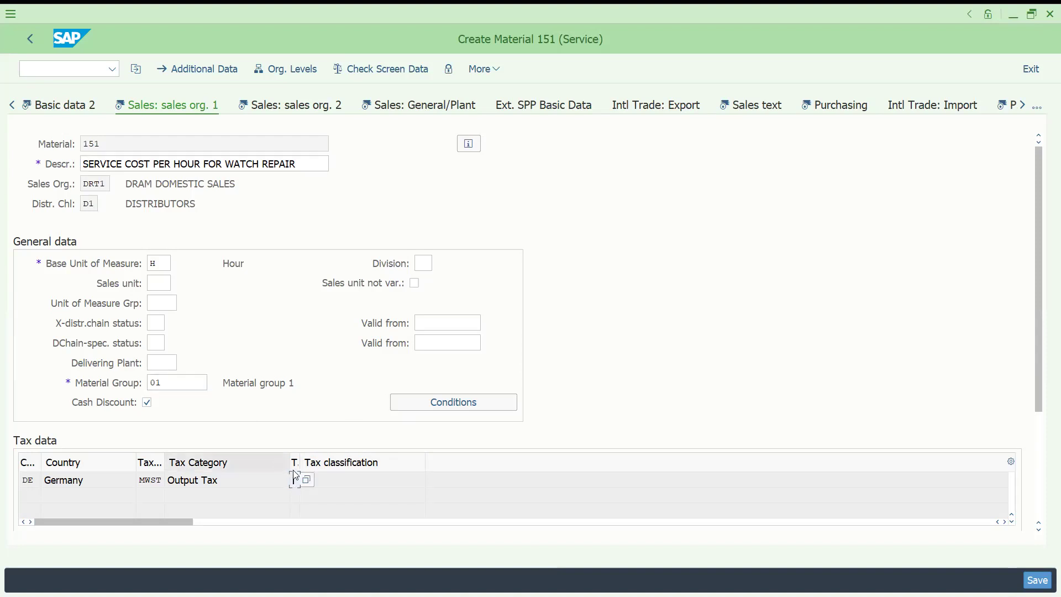
{"action": "type", "text": "1"}
{"action": "key", "text": "Return"}
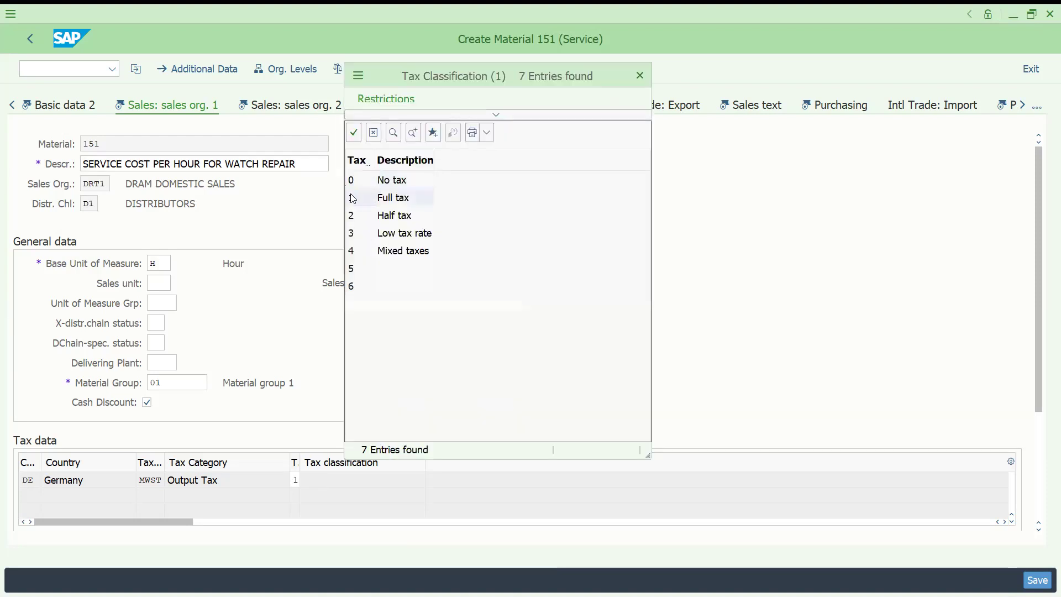
{"action": "key", "text": "Escape"}
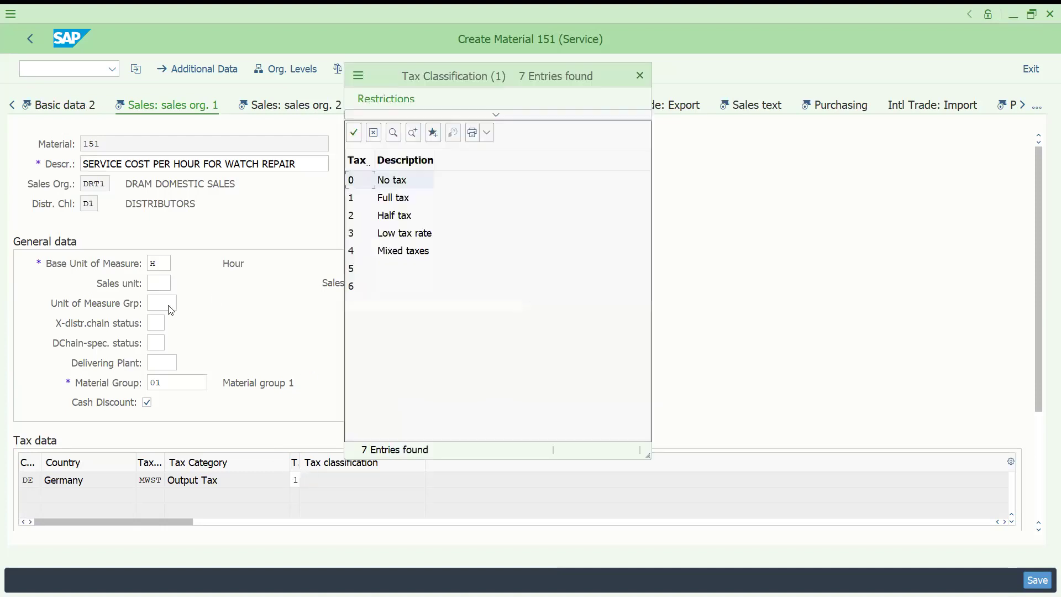
{"action": "key", "text": "Escape"}
{"action": "left_click", "coordinate": [174, 266]}
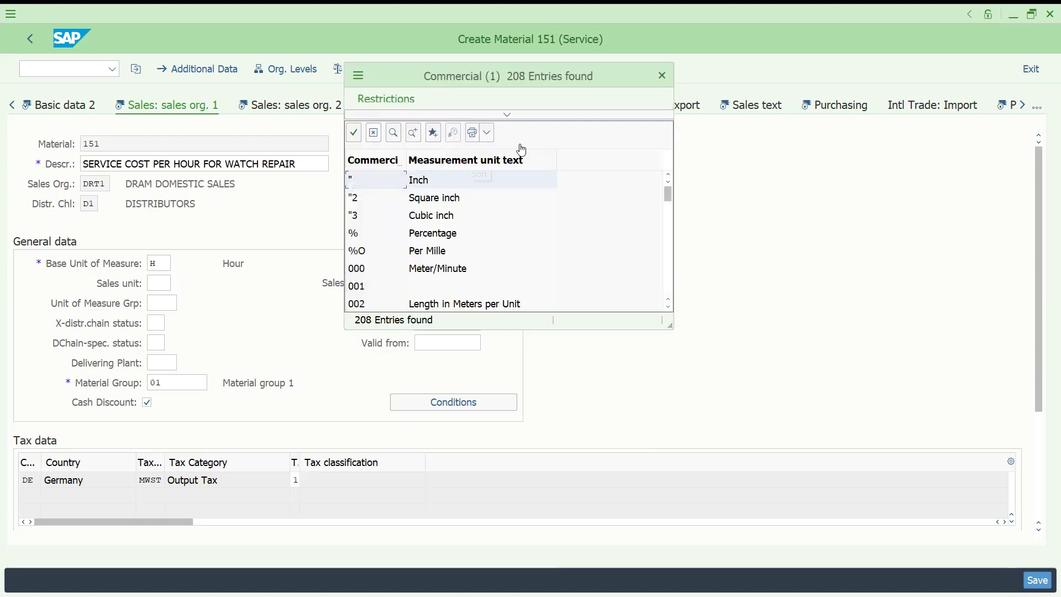
Step: Try DAY as the sales unit and advance
{"action": "left_click", "coordinate": [155, 283]}
{"action": "left_click", "coordinate": [183, 283]}
{"action": "left_click", "coordinate": [159, 285]}
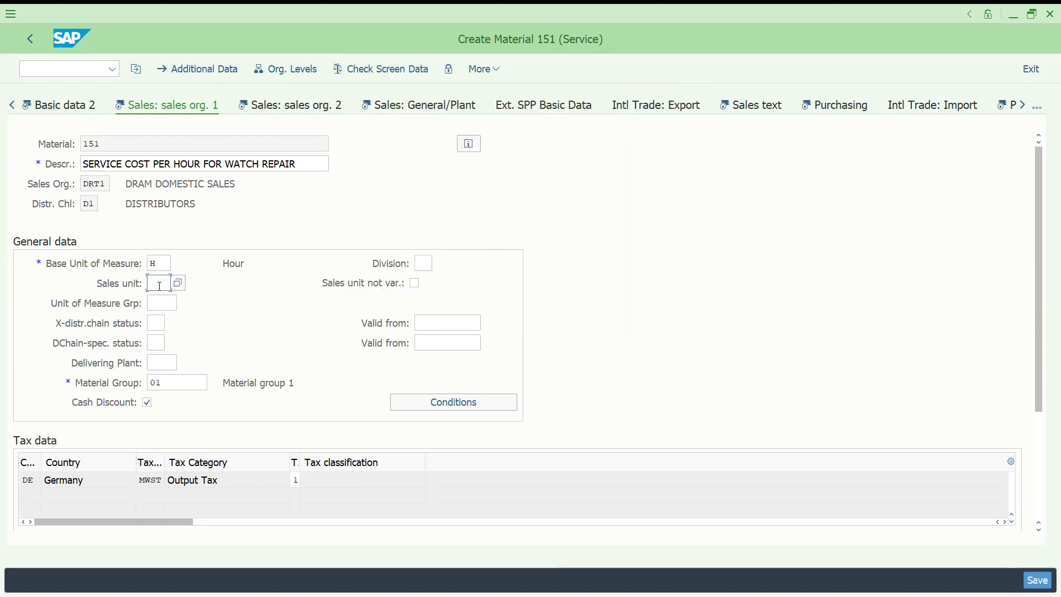
{"action": "type", "text": "DAY"}
{"action": "key", "text": "Return"}
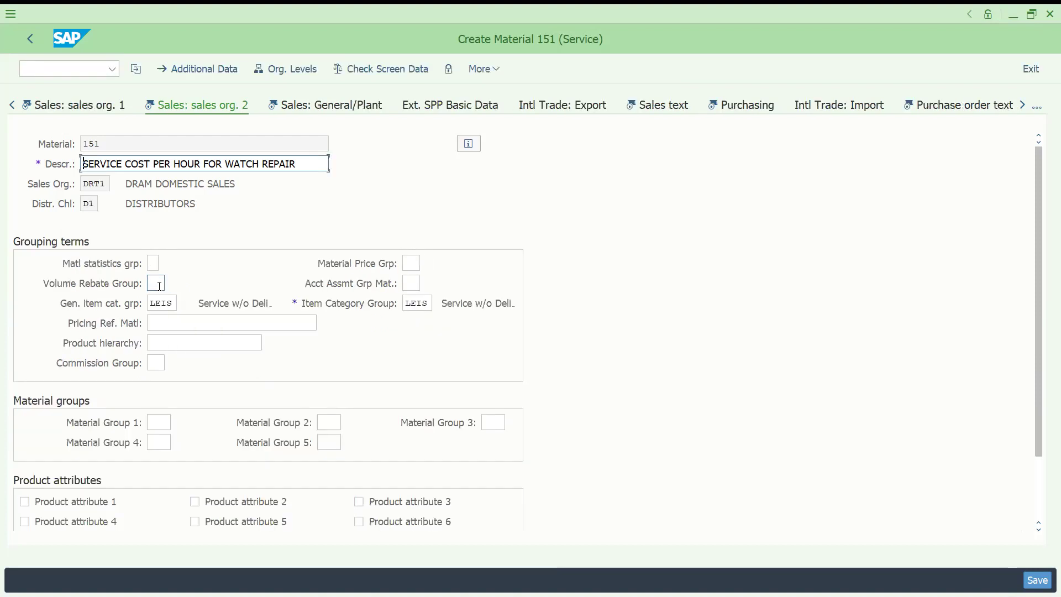
Step: Return to sales org. 1 and pick D (Days) as the sales unit
{"action": "left_click", "coordinate": [49, 113]}
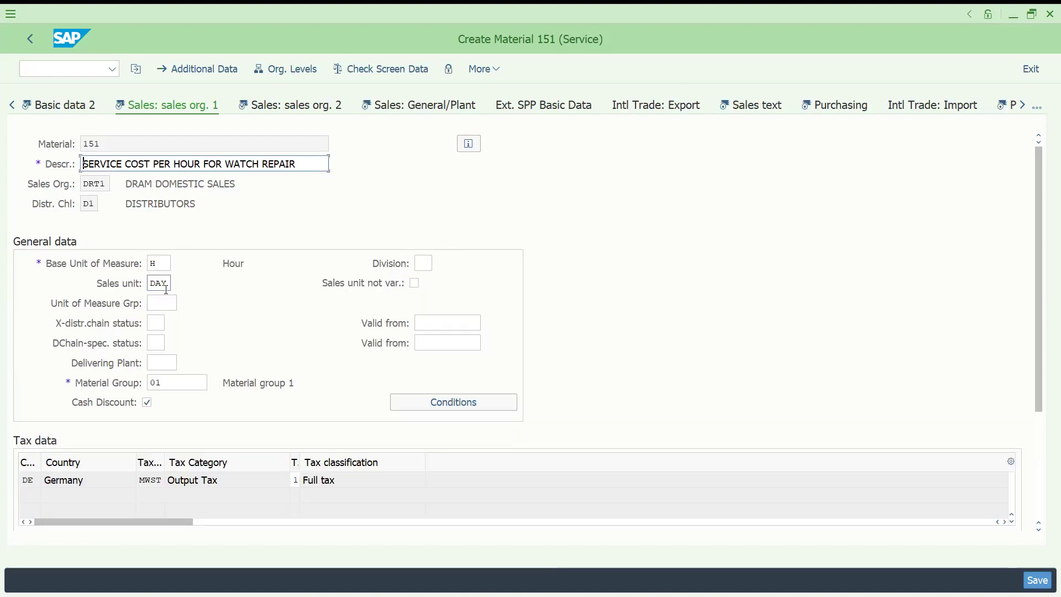
{"action": "left_click", "coordinate": [165, 287]}
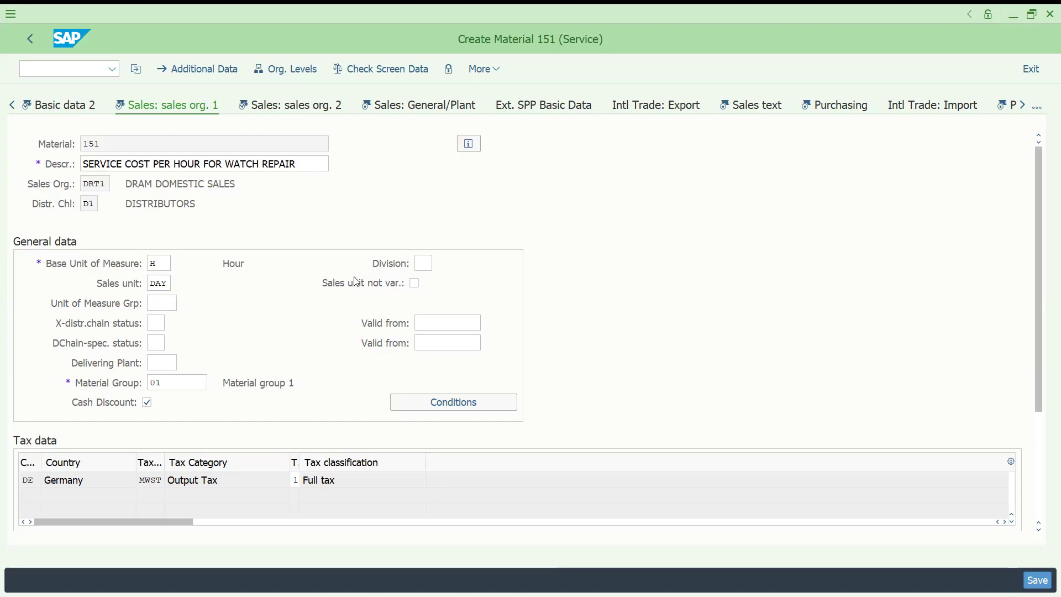
{"action": "key", "text": "F4"}
{"action": "left_click", "coordinate": [667, 284]}
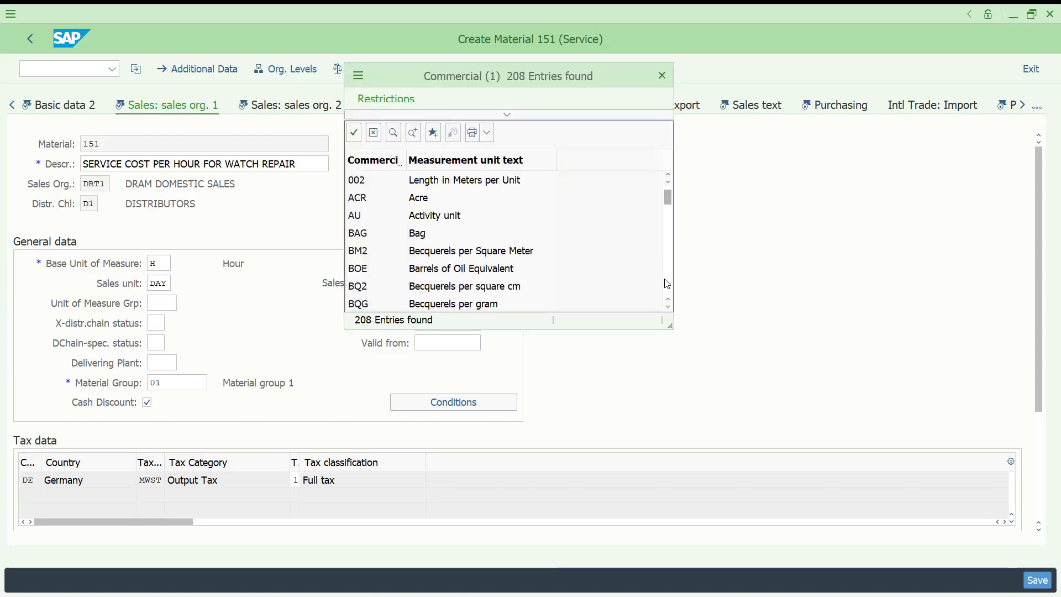
{"action": "left_click", "coordinate": [667, 283]}
{"action": "left_click", "coordinate": [666, 283]}
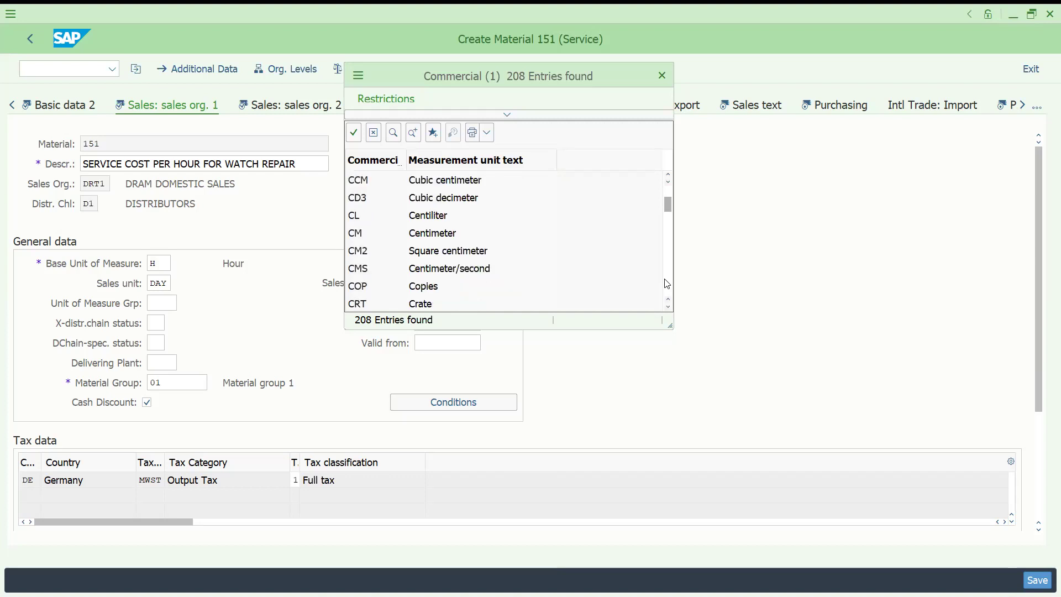
{"action": "left_click", "coordinate": [667, 283]}
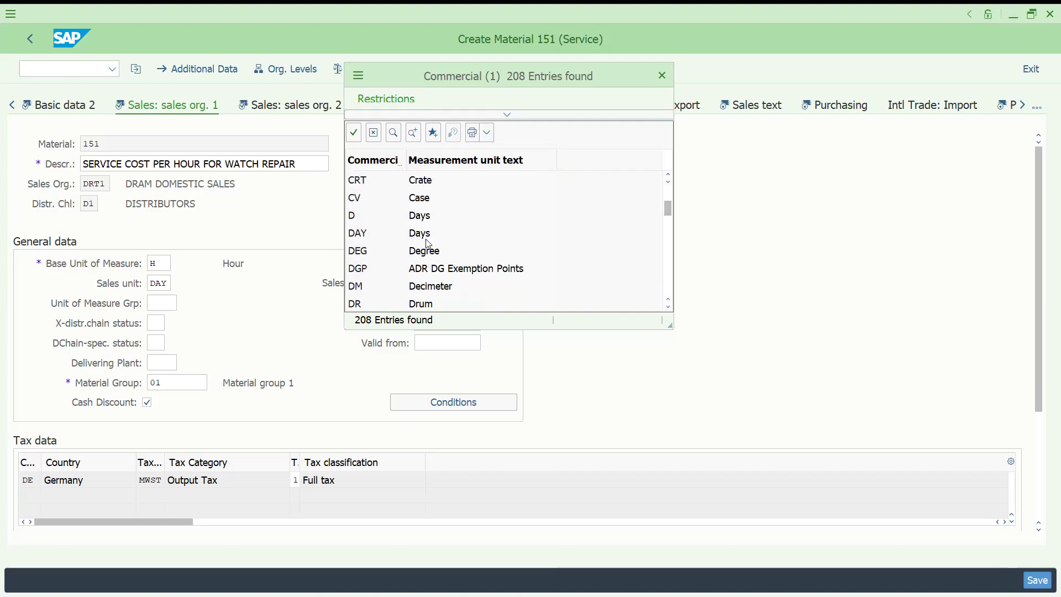
{"action": "double_click", "coordinate": [399, 214]}
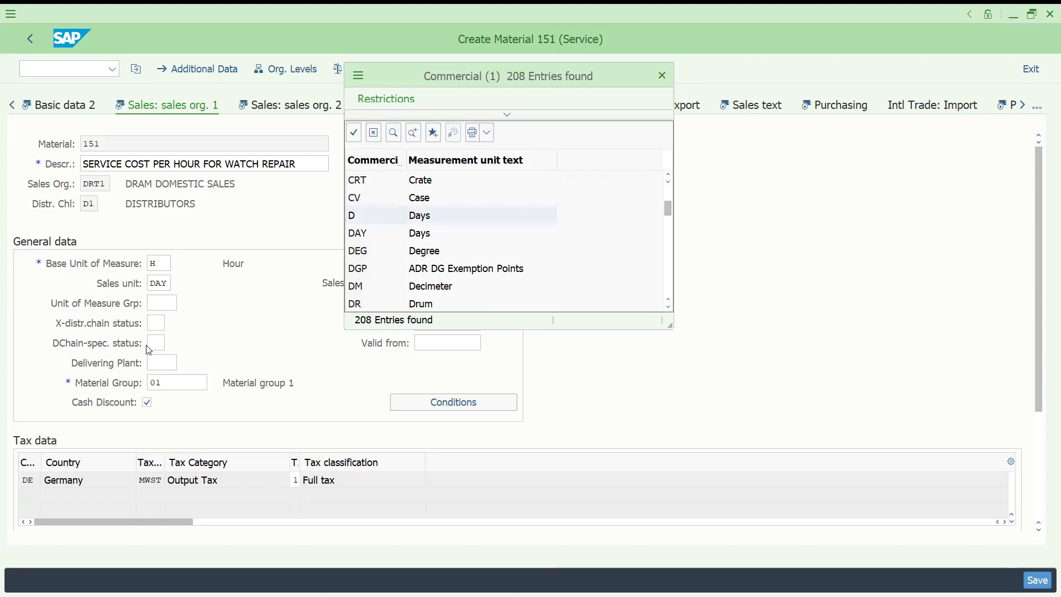
{"action": "key", "text": "Return"}
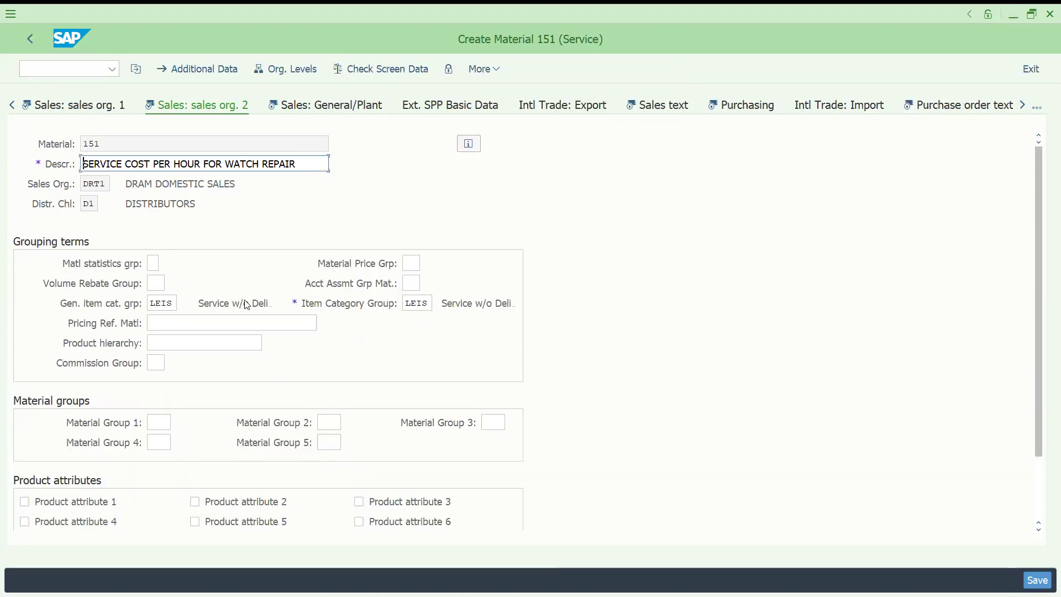
Step: Go back and clear the sales unit so it stays blank
{"action": "left_click", "coordinate": [410, 284]}
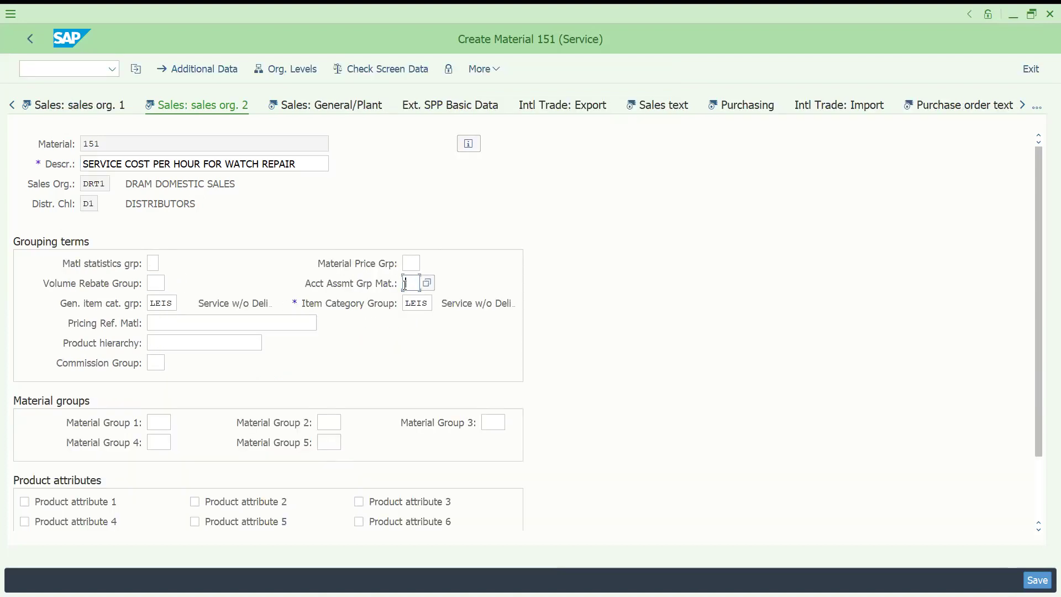
{"action": "left_click", "coordinate": [83, 104]}
{"action": "left_click", "coordinate": [160, 279]}
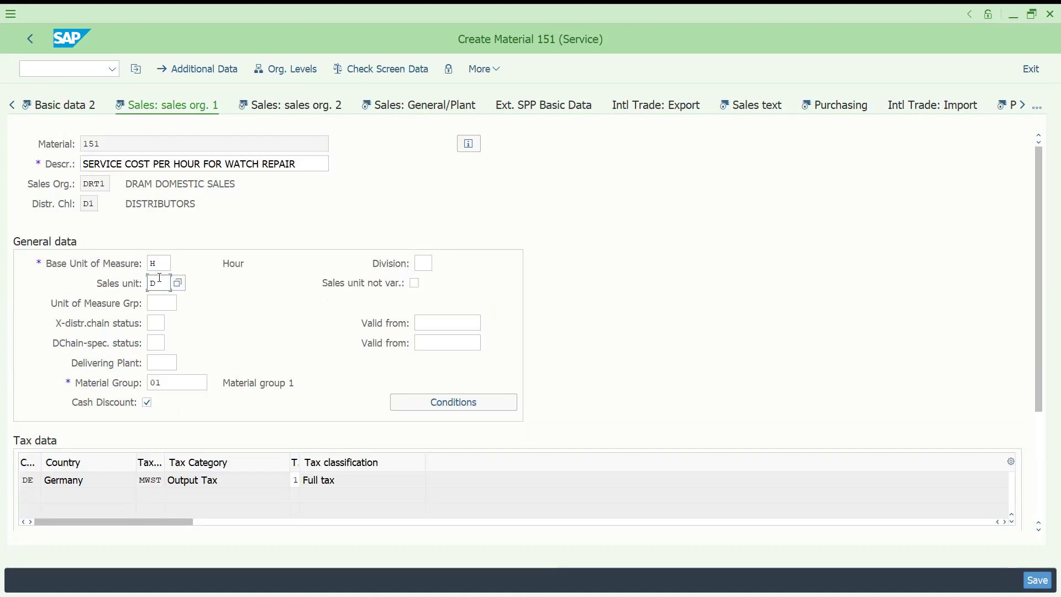
{"action": "key", "text": "BackSpace"}
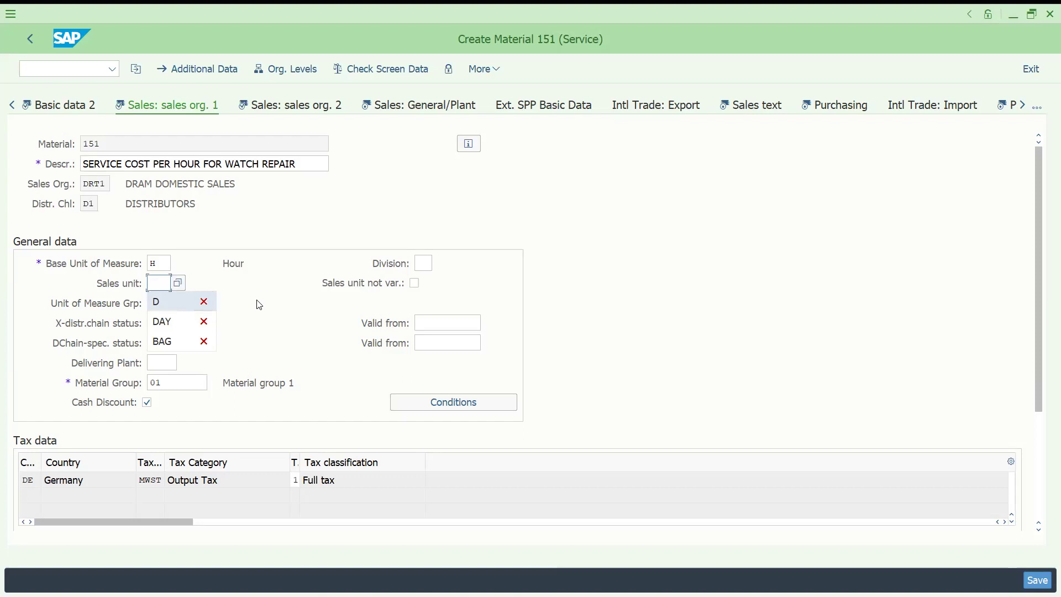
{"action": "key", "text": "Escape"}
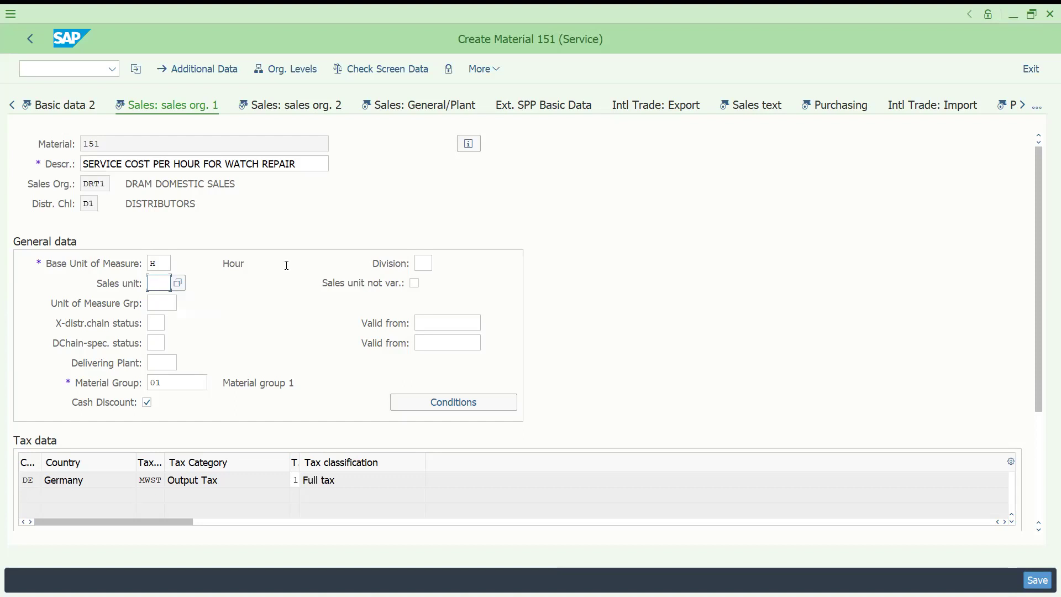
Step: Set division DD WATCH COMMON DIV and delivering plant DRT1, then advance
{"action": "left_click", "coordinate": [423, 263]}
{"action": "left_click", "coordinate": [401, 326]}
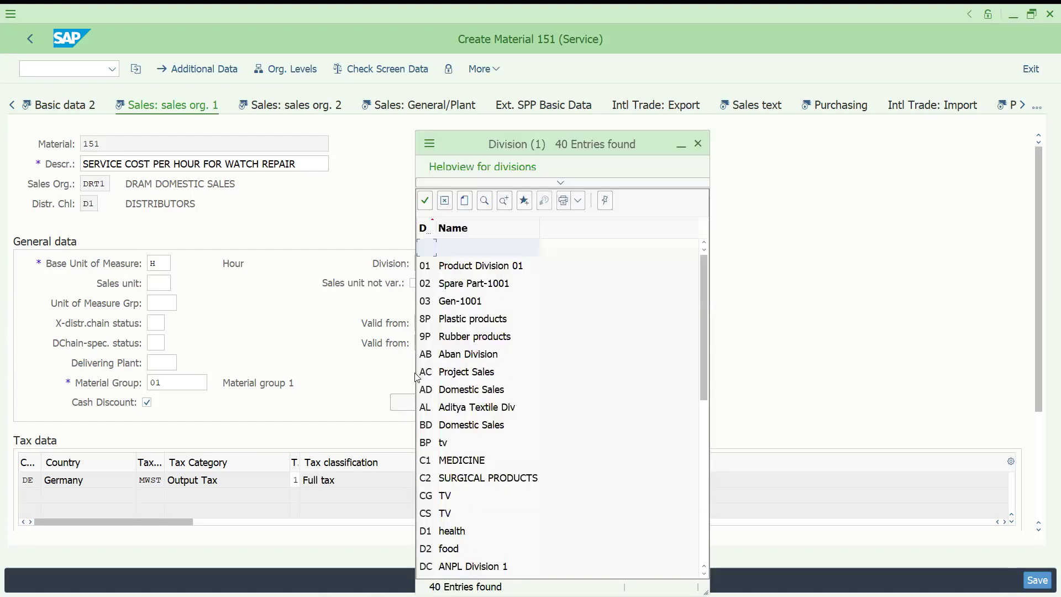
{"action": "left_click", "coordinate": [703, 556]}
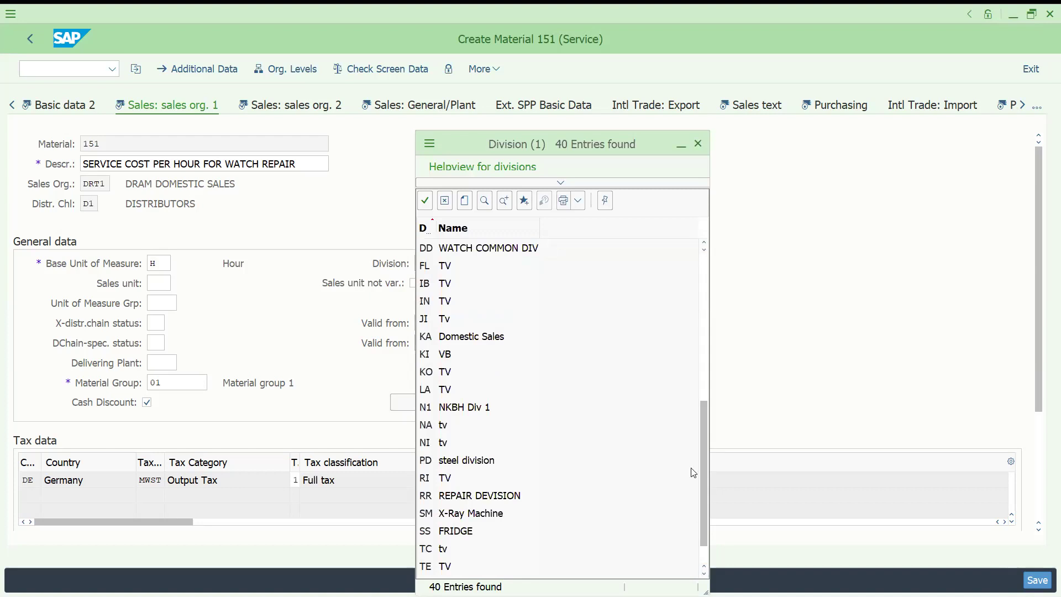
{"action": "double_click", "coordinate": [494, 248]}
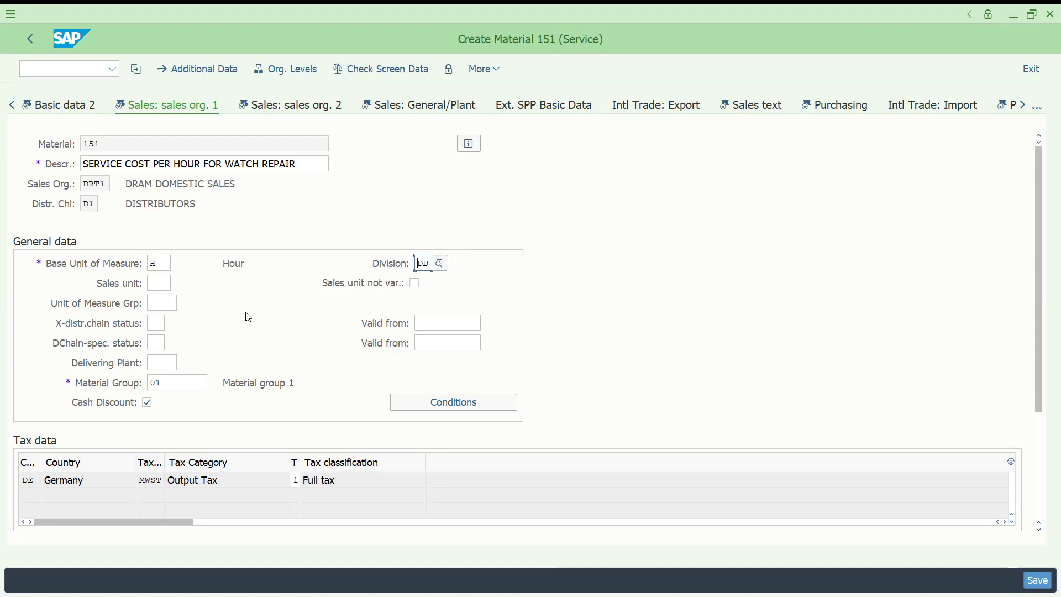
{"action": "left_click", "coordinate": [164, 365]}
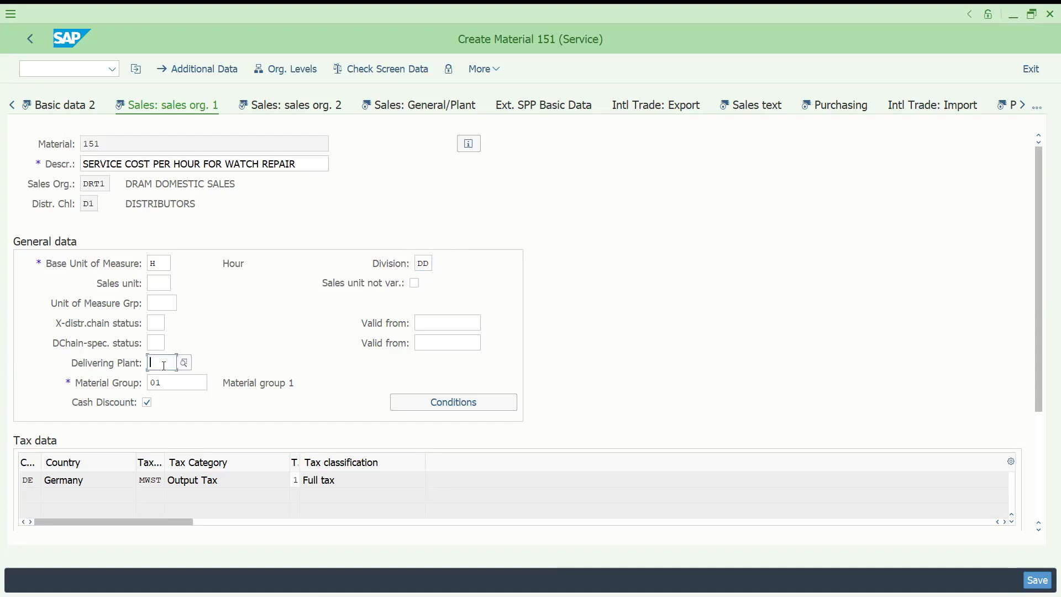
{"action": "type", "text": "DRT1"}
{"action": "key", "text": "Return"}
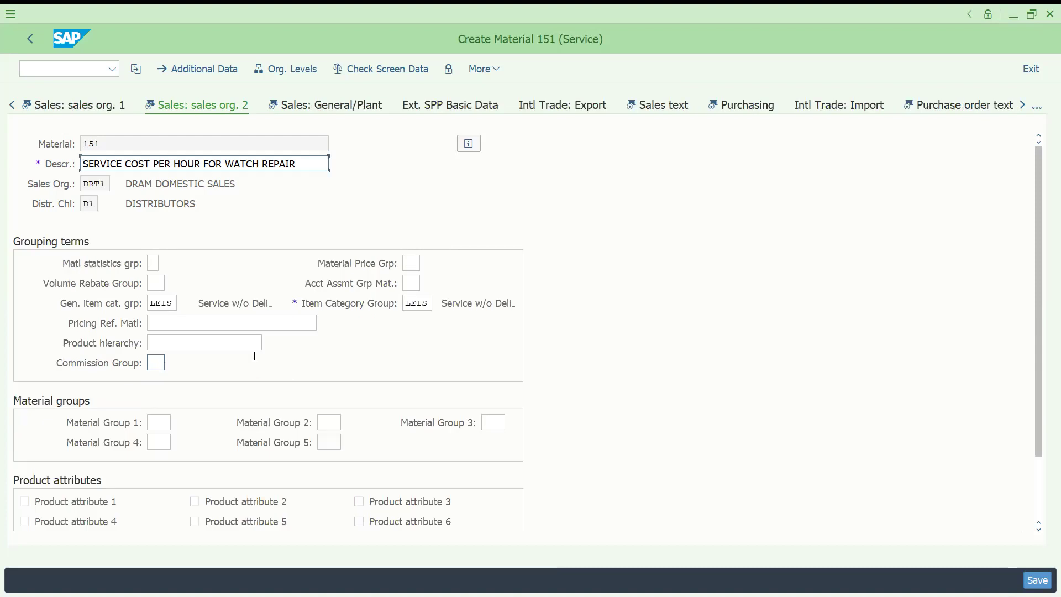
Step: Enter account assignment group 01, pass the plant and text views, and save material 151
{"action": "left_click", "coordinate": [404, 284]}
{"action": "type", "text": "01"}
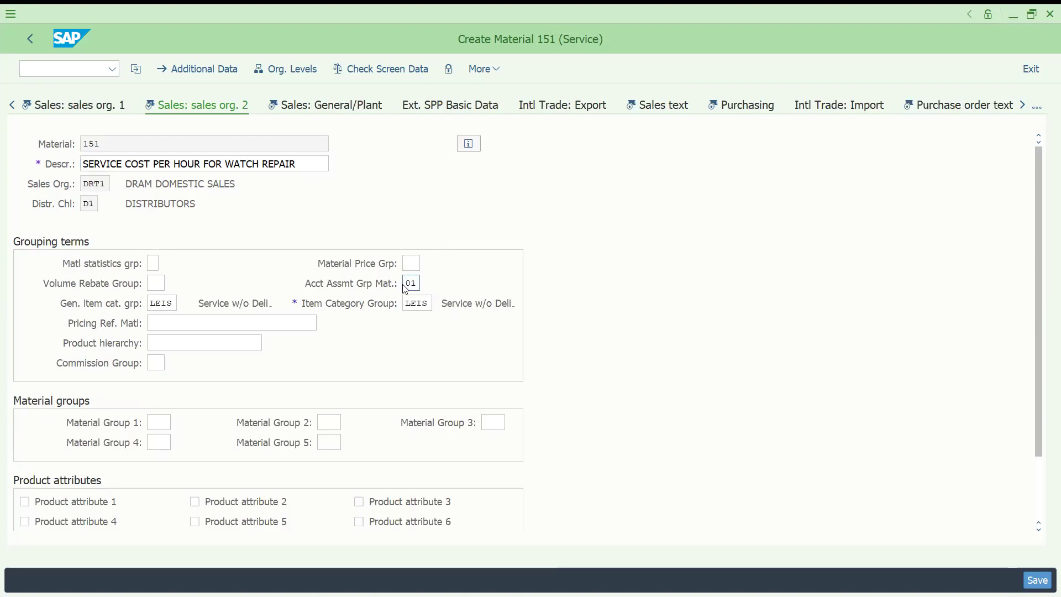
{"action": "key", "text": "Return"}
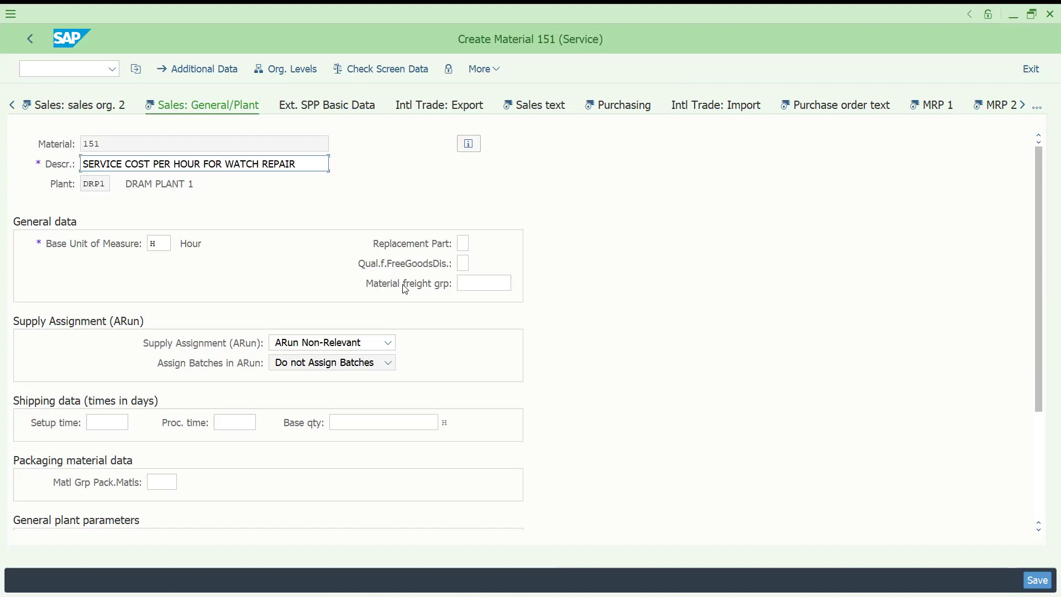
{"action": "key", "text": "Return"}
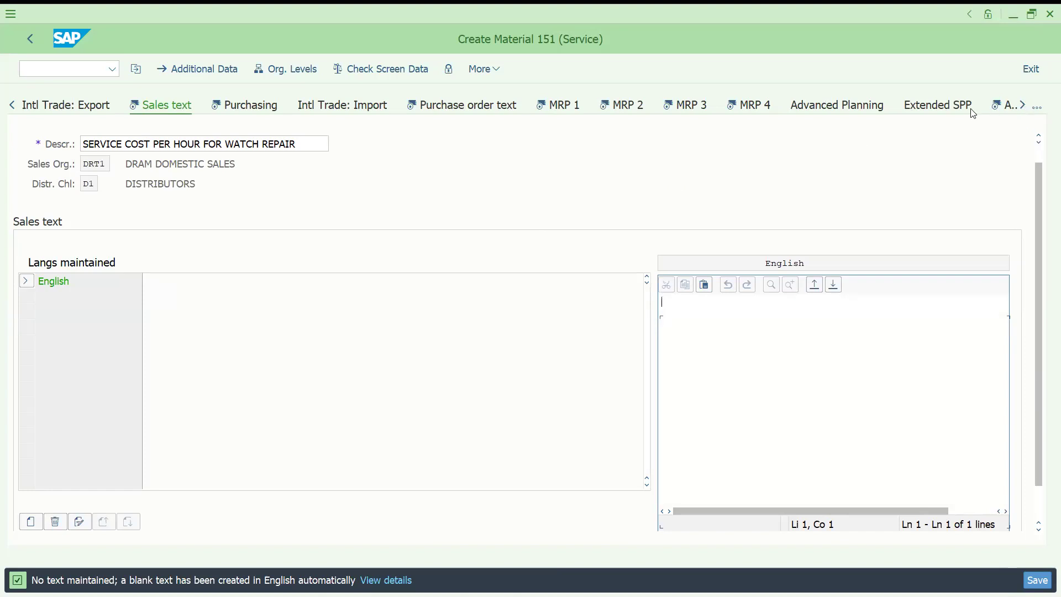
{"action": "left_click", "coordinate": [295, 142]}
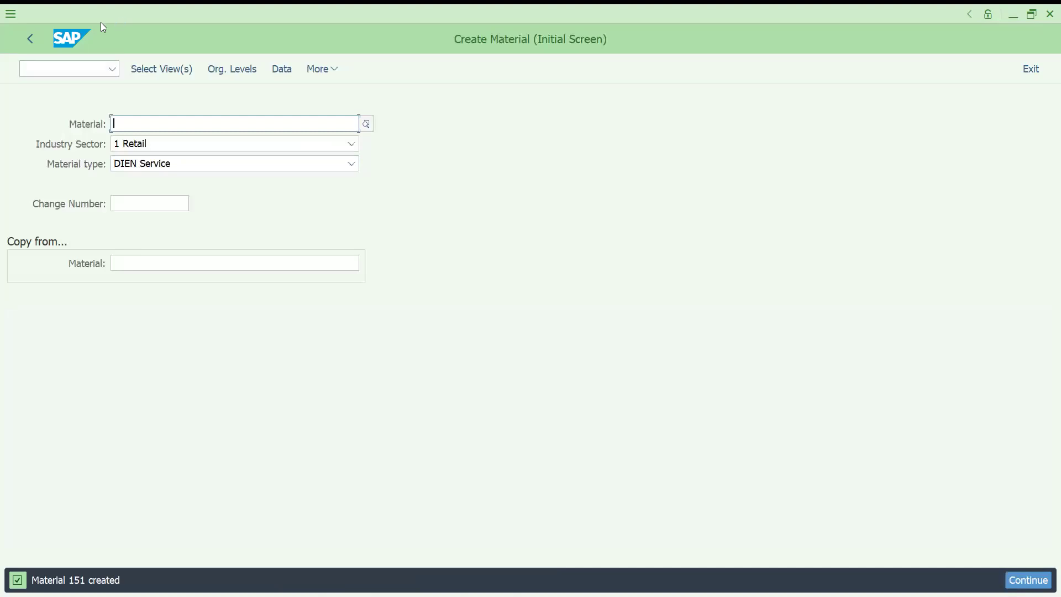
Step: Start creating VK11 condition records for condition type PR00 with the Material key combination
{"action": "left_click", "coordinate": [50, 67]}
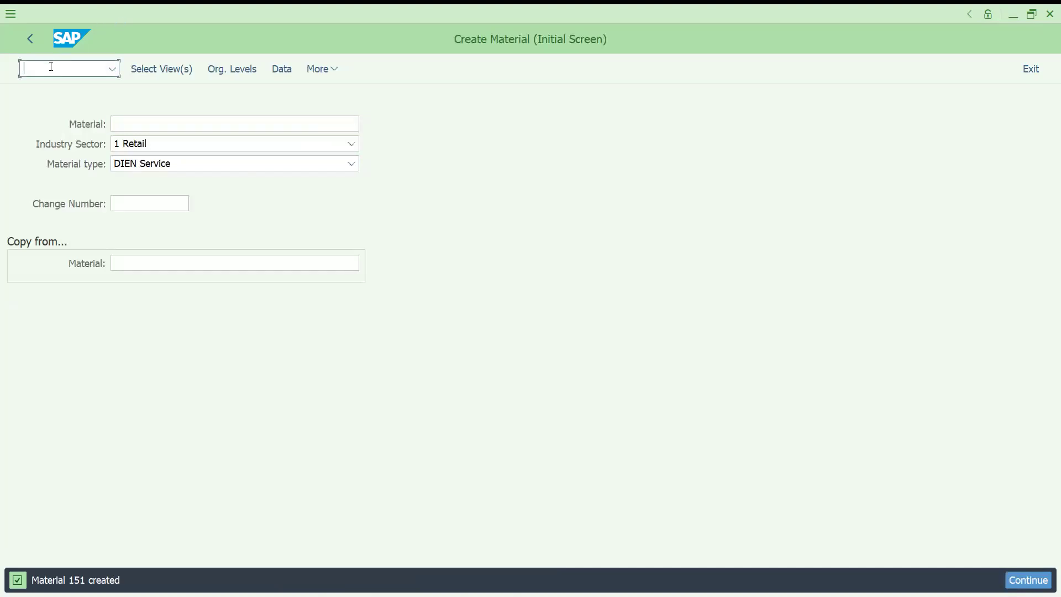
{"action": "type", "text": "/N"}
{"action": "key", "text": "BackSpace"}
{"action": "key", "text": "BackSpace"}
{"action": "type", "text": "/NMM01"}
{"action": "key", "text": "Return"}
{"action": "type", "text": "/NVK11"}
{"action": "key", "text": "Return"}
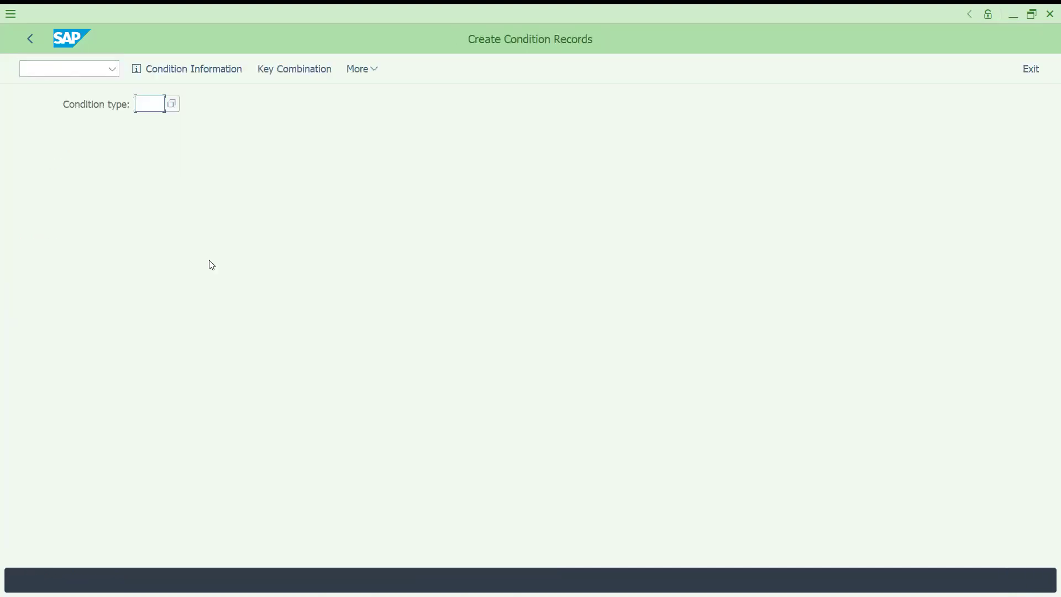
{"action": "type", "text": "pr00"}
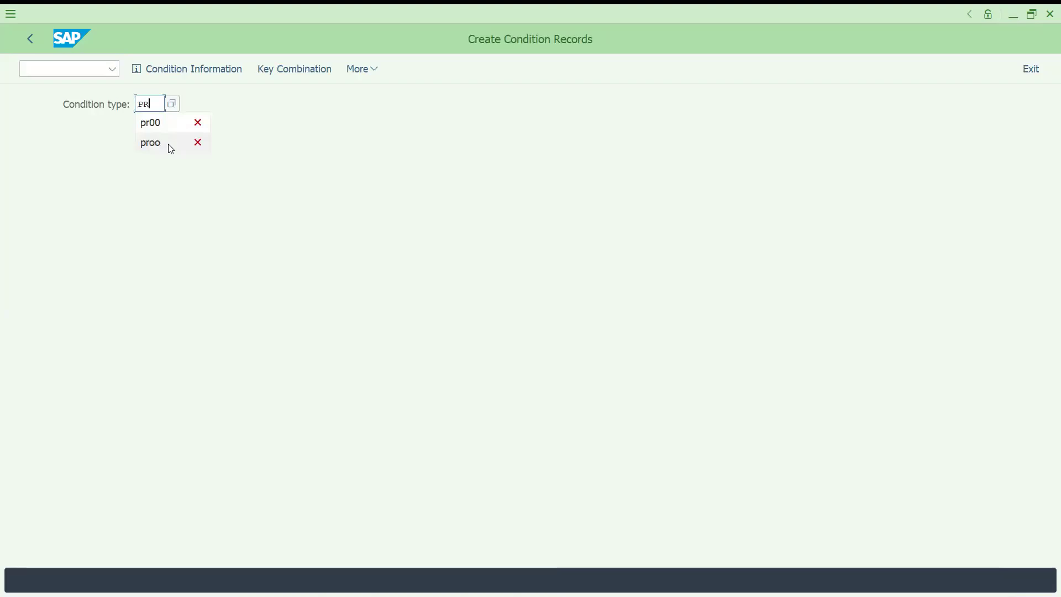
{"action": "key", "text": "Return"}
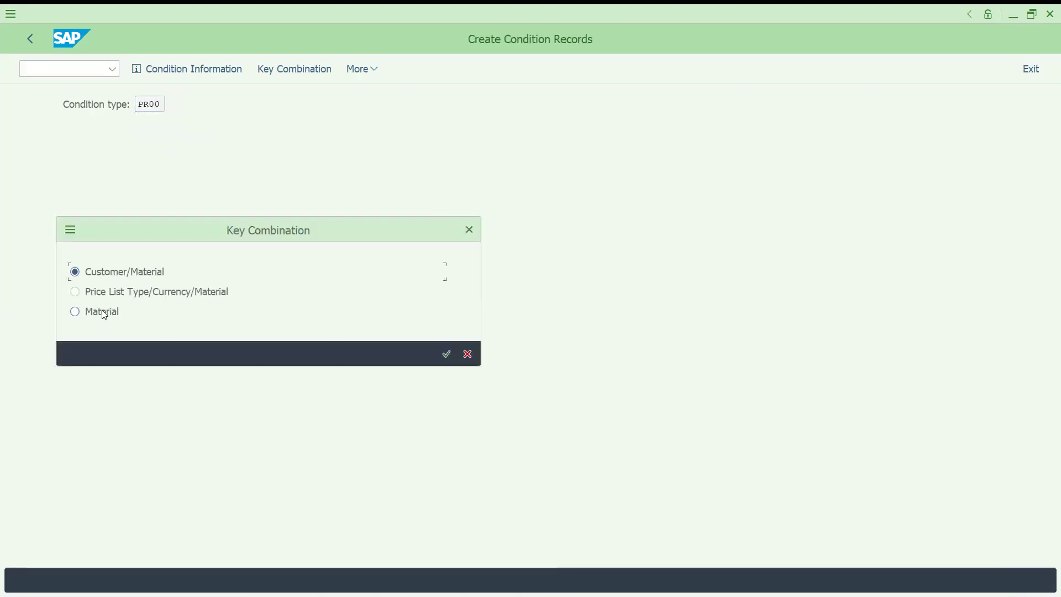
{"action": "left_click", "coordinate": [103, 311]}
{"action": "key", "text": "Return"}
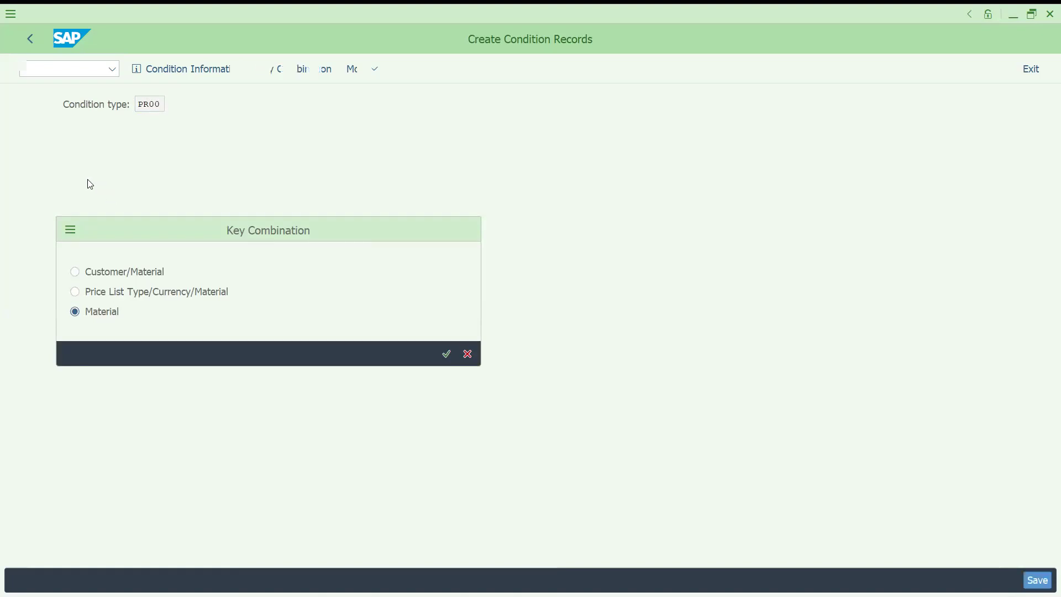
Step: Set sales organization DRT1 and distribution channel D1 for the price records
{"action": "type", "text": "DR"}
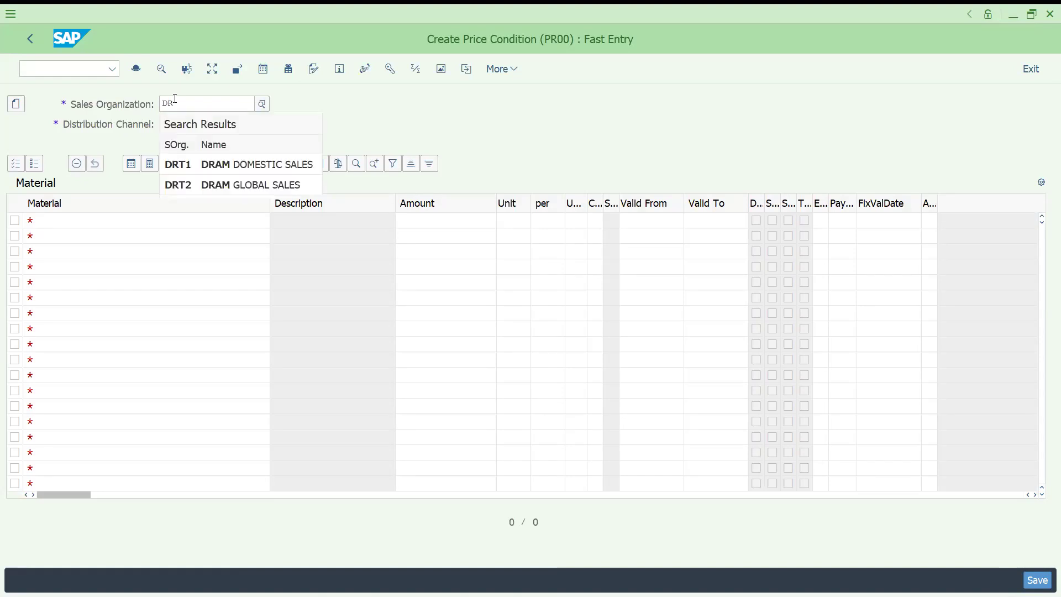
{"action": "left_click", "coordinate": [218, 166]}
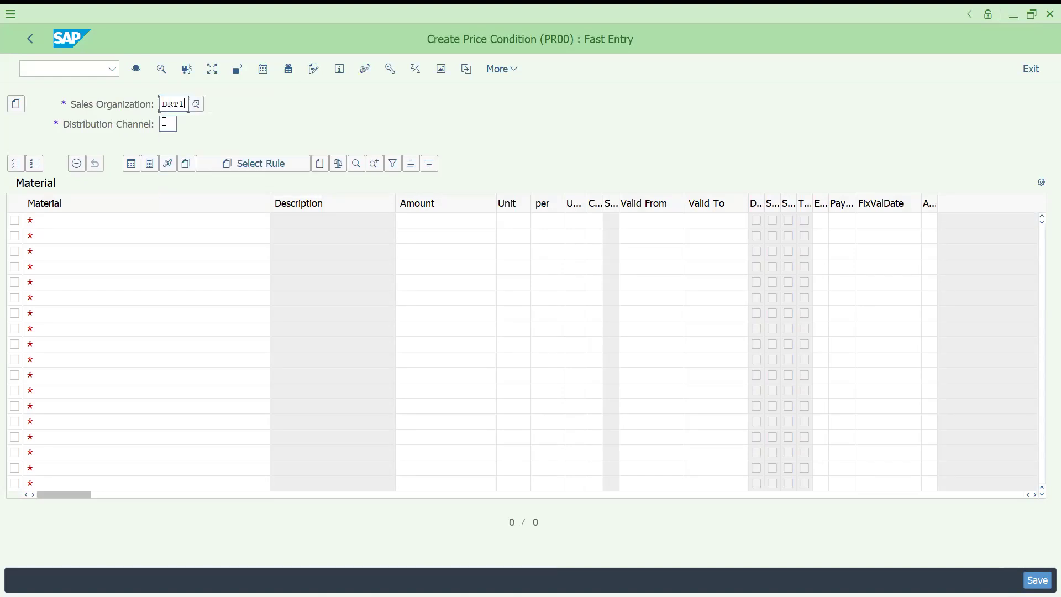
{"action": "left_click", "coordinate": [165, 123]}
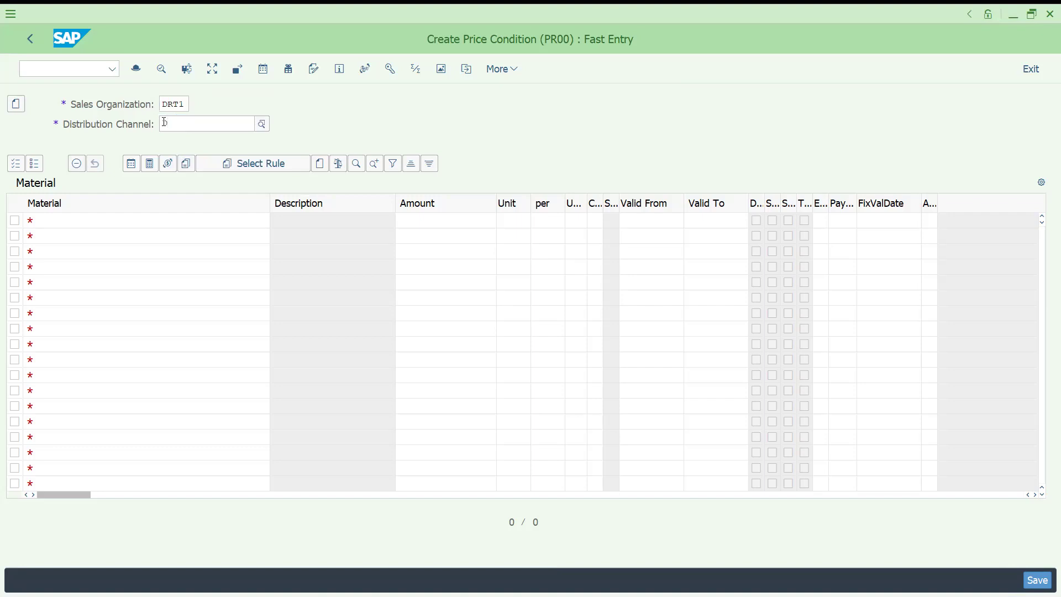
{"action": "type", "text": "D"}
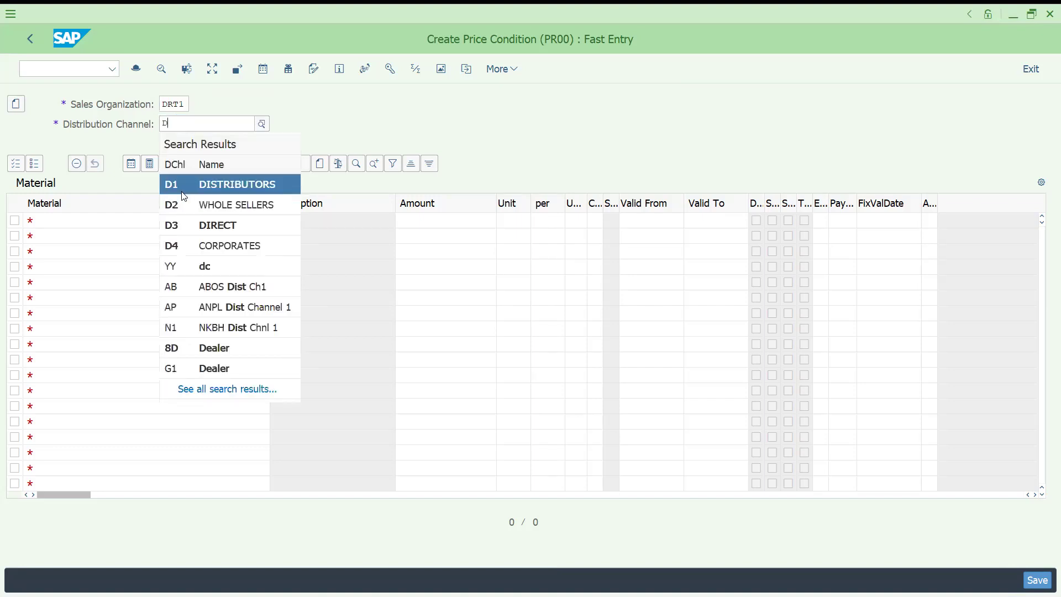
{"action": "left_click", "coordinate": [182, 191]}
Step: Price material 151 at 2,00 EUR and save the condition record
{"action": "left_click", "coordinate": [90, 221]}
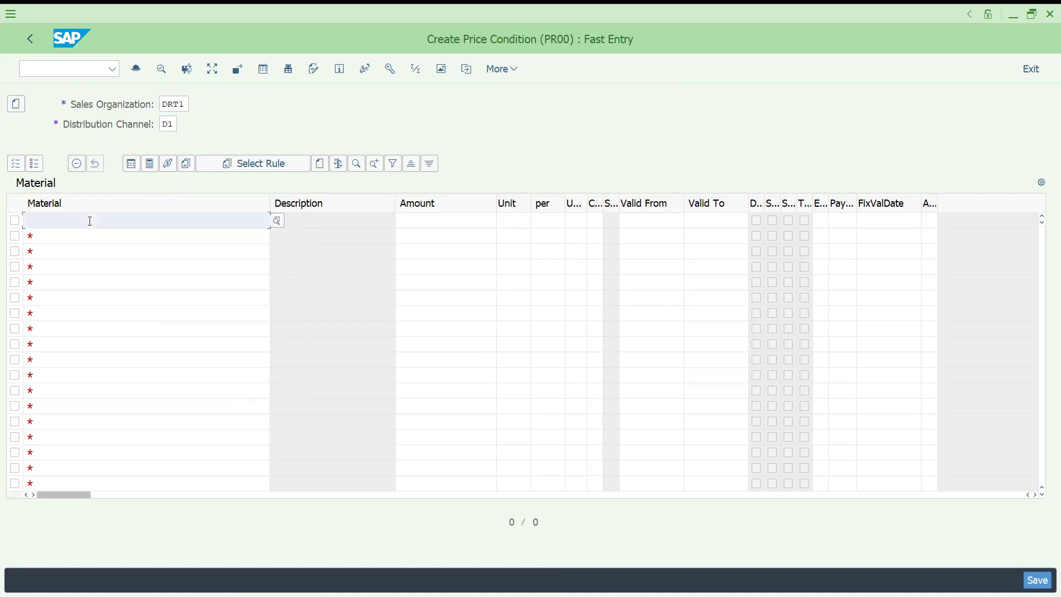
{"action": "left_click", "coordinate": [89, 221]}
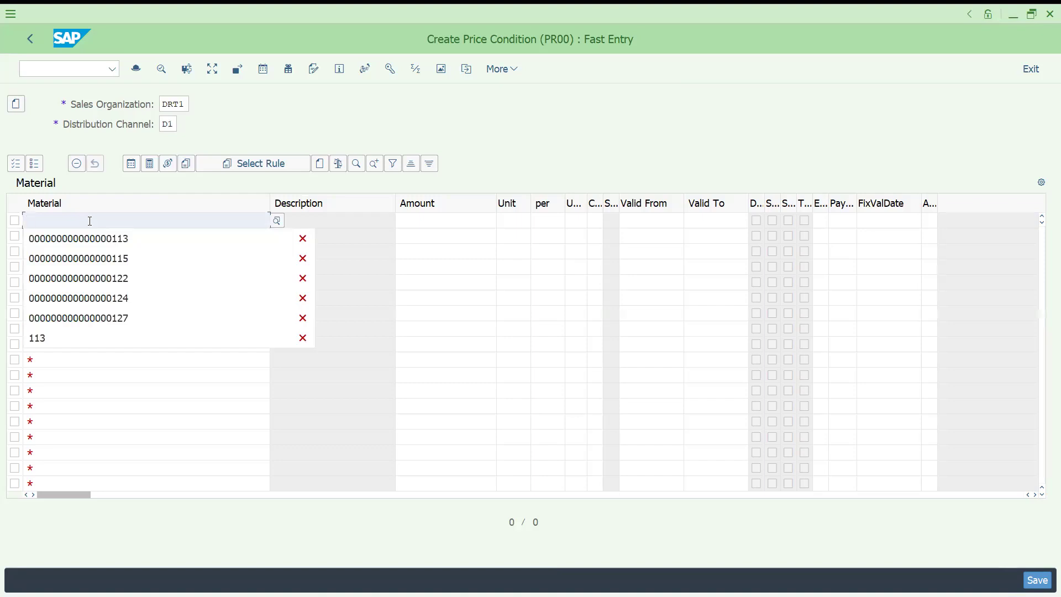
{"action": "type", "text": "15"}
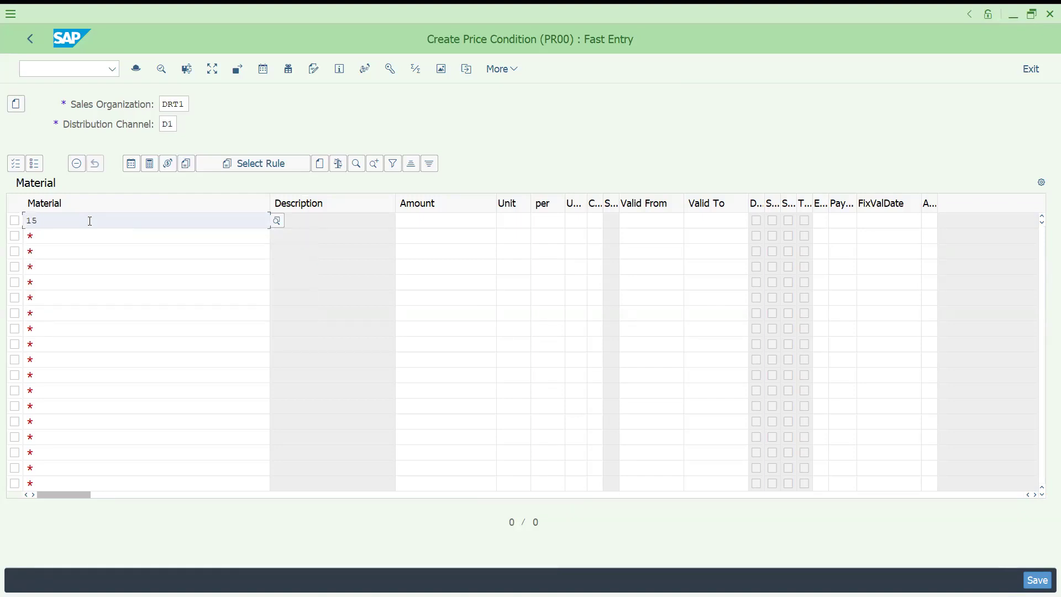
{"action": "key", "text": "Return"}
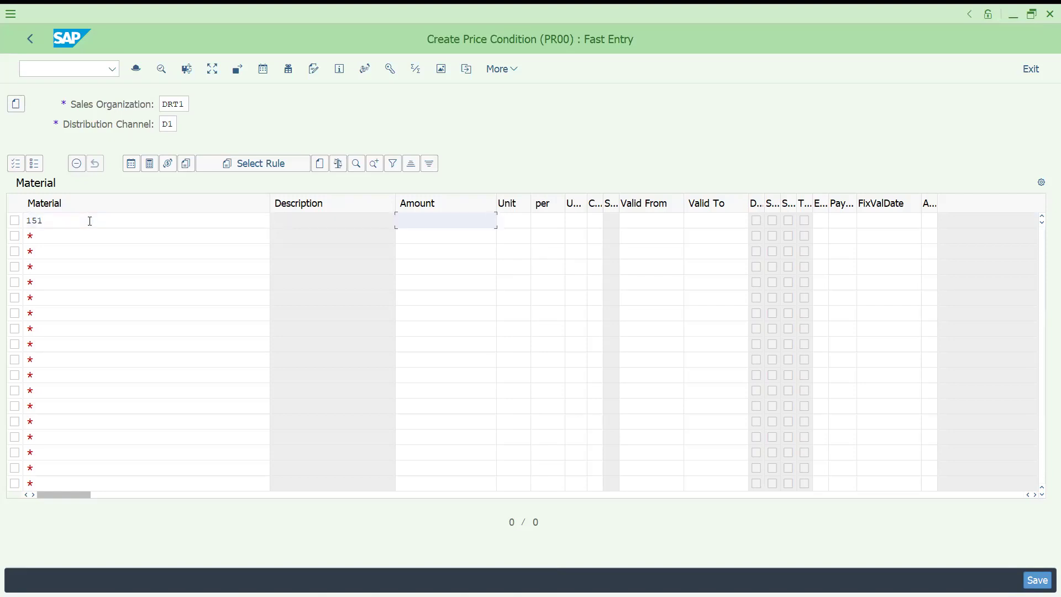
{"action": "type", "text": "2"}
{"action": "key", "text": "Return"}
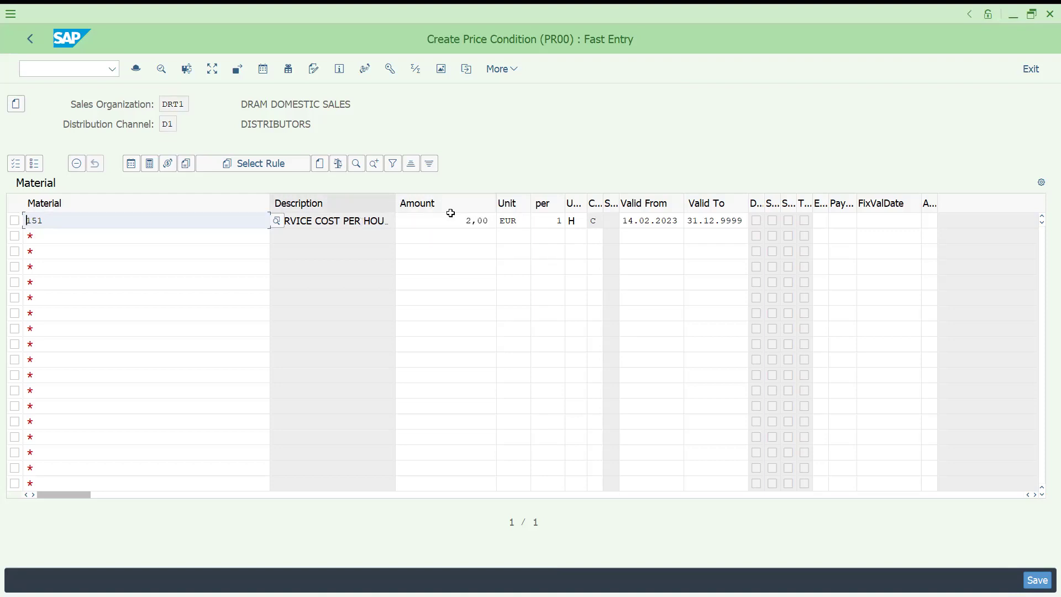
{"action": "left_click", "coordinate": [338, 240]}
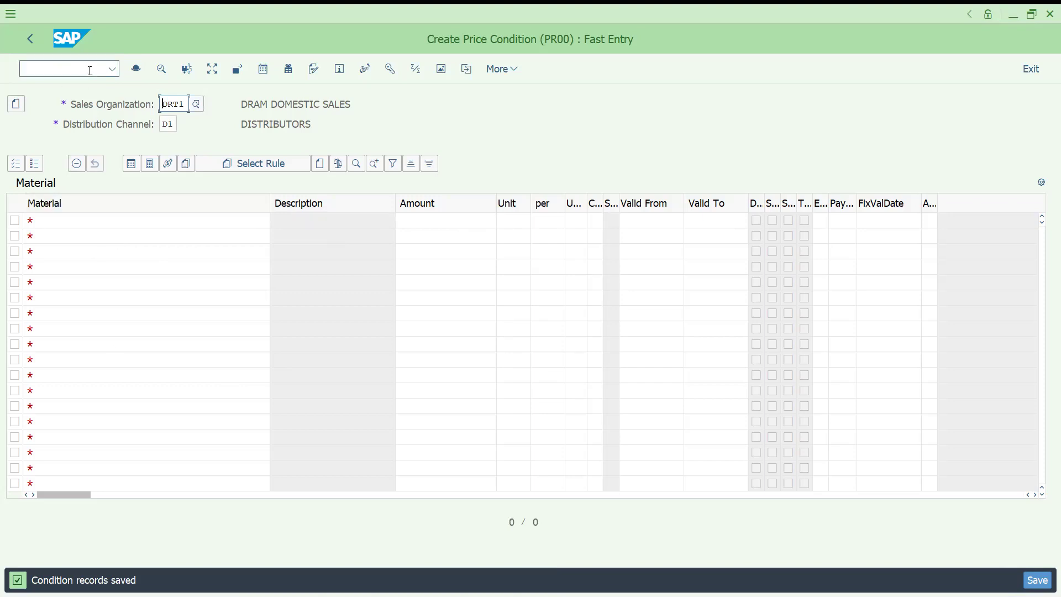
{"action": "left_click", "coordinate": [66, 66]}
Step: Open the details of sales document type DOR in VOV8
{"action": "left_click", "coordinate": [70, 67]}
{"action": "type", "text": "/NVOV8"}
{"action": "key", "text": "Return"}
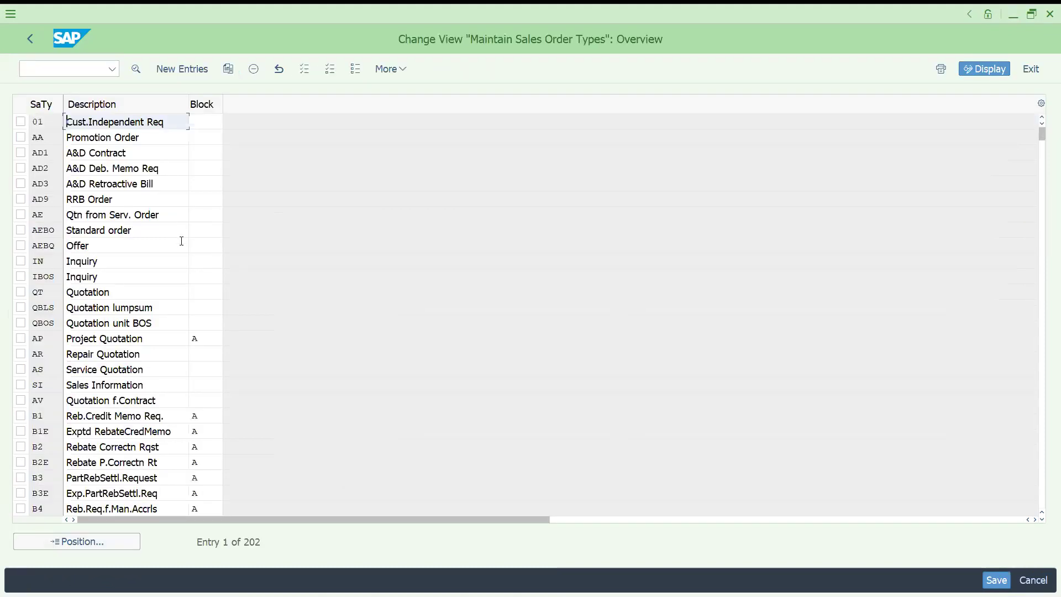
{"action": "left_click", "coordinate": [70, 544]}
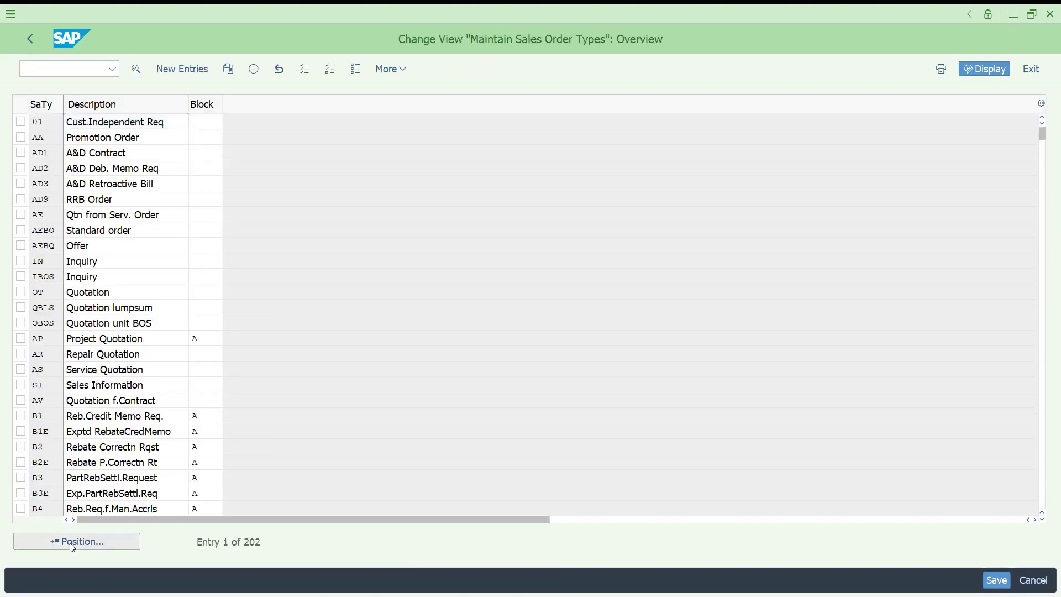
{"action": "type", "text": "DOR"}
{"action": "key", "text": "Return"}
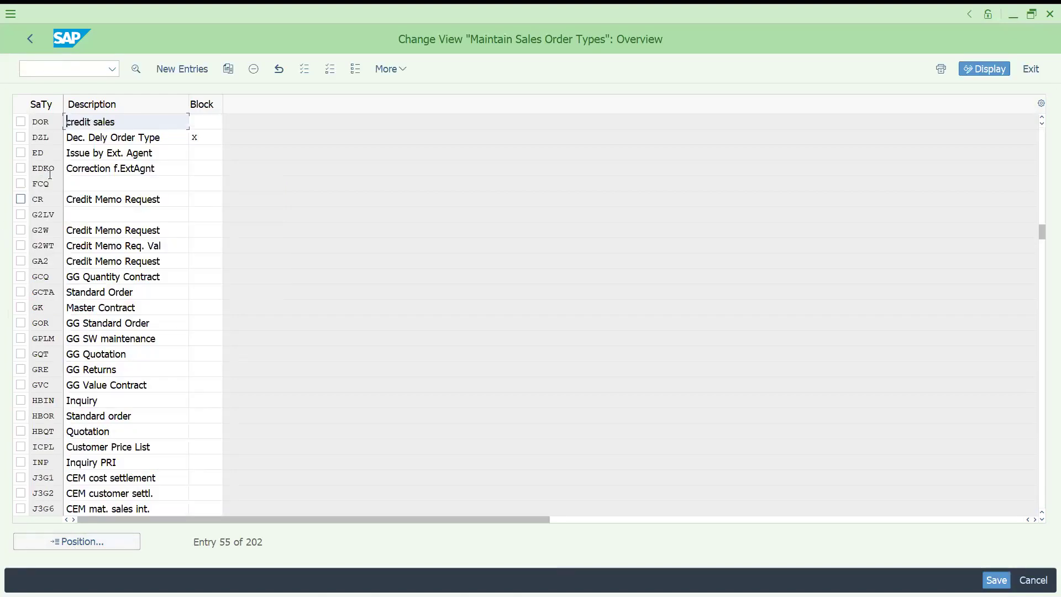
{"action": "double_click", "coordinate": [40, 120]}
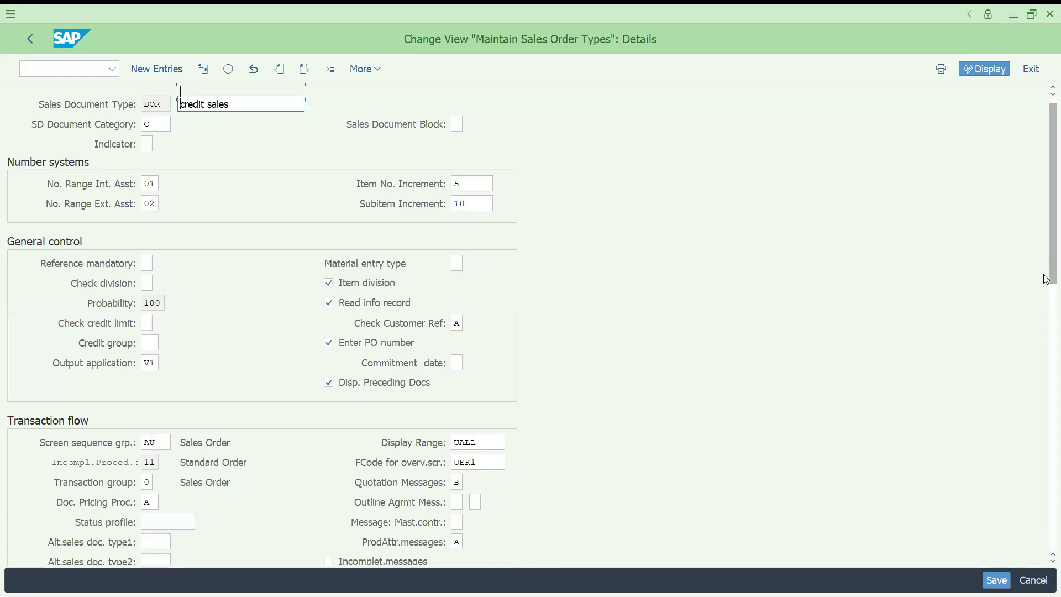
Step: Scroll through the DOR detail settings to review them
{"action": "left_click_drag", "start_coordinate": [1050, 279], "coordinate": [1046, 443]}
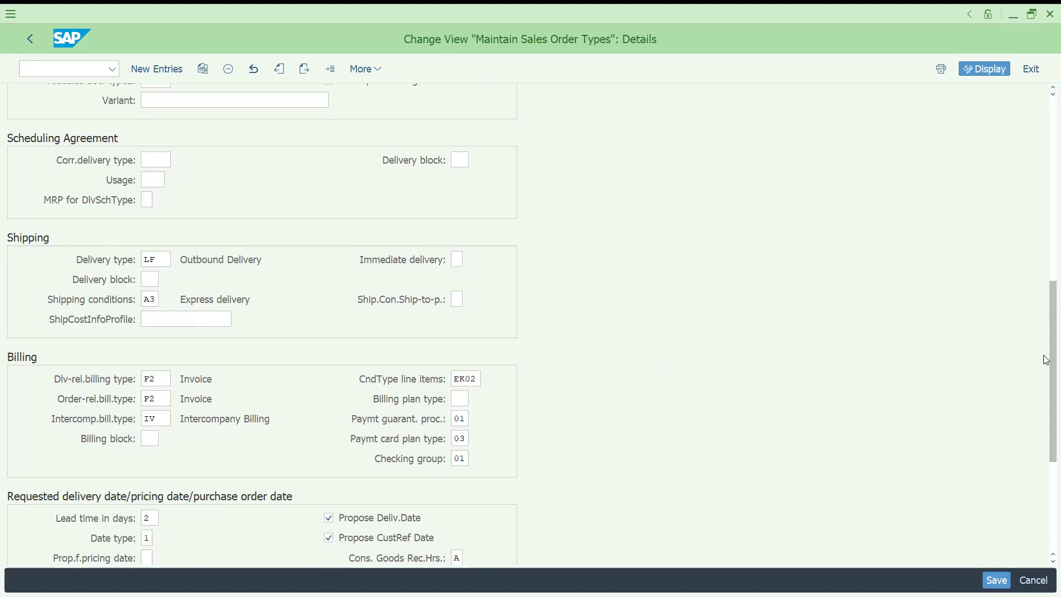
{"action": "scroll", "coordinate": [1044, 372], "scroll_direction": "up", "scroll_amount": 5}
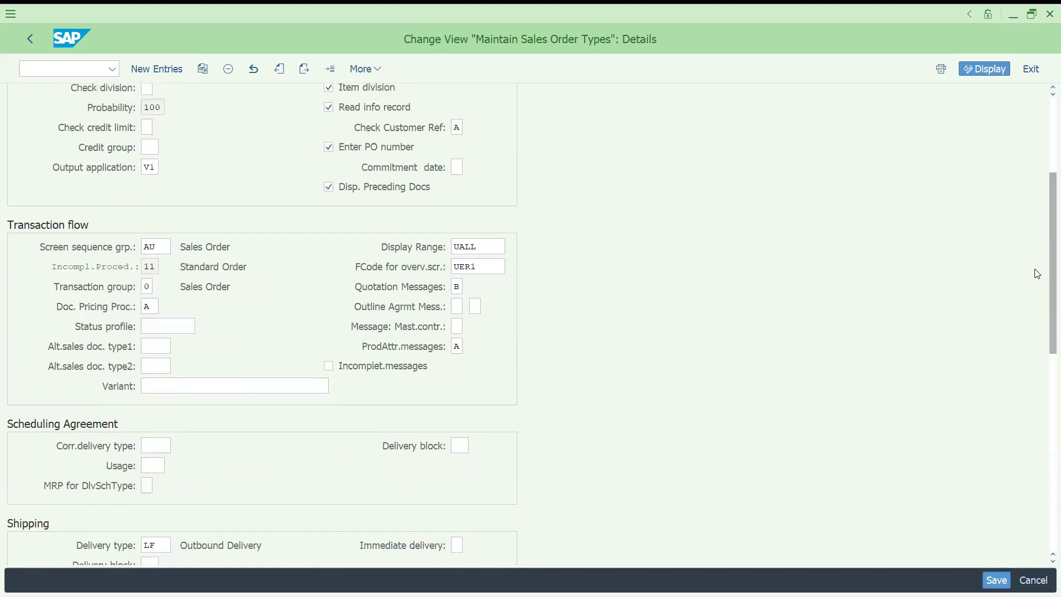
{"action": "scroll", "coordinate": [1034, 276], "scroll_direction": "down", "scroll_amount": 5}
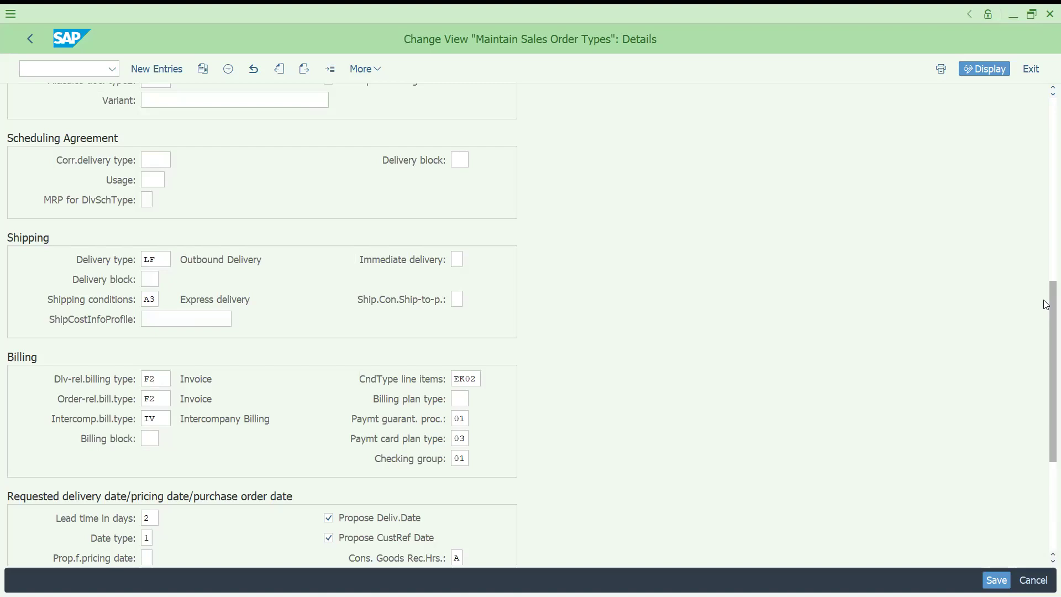
{"action": "left_click_drag", "start_coordinate": [1048, 301], "coordinate": [1040, 110]}
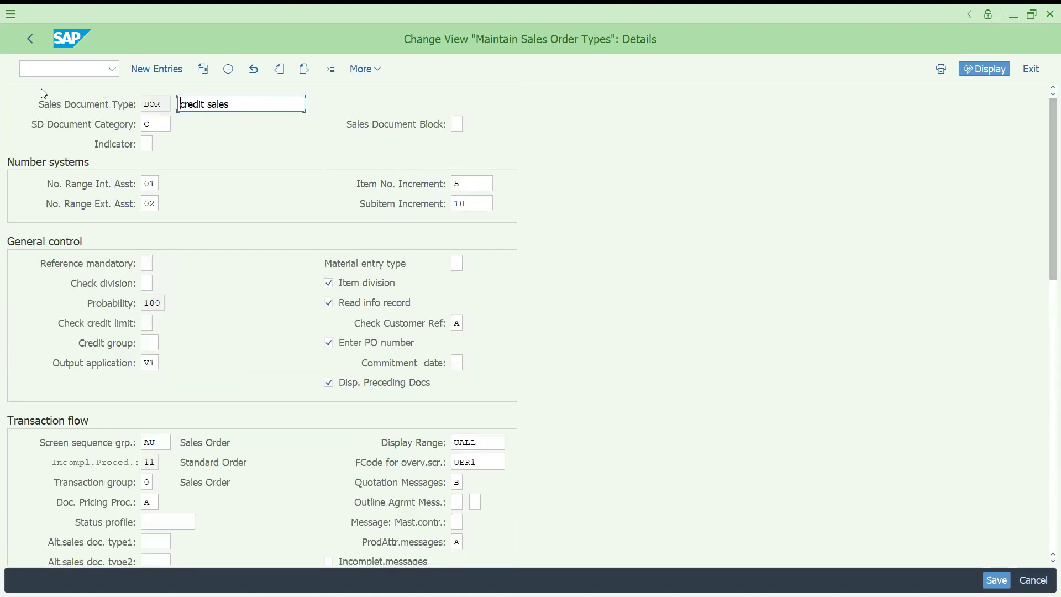
{"action": "left_click", "coordinate": [51, 68]}
{"action": "type", "text": "/"}
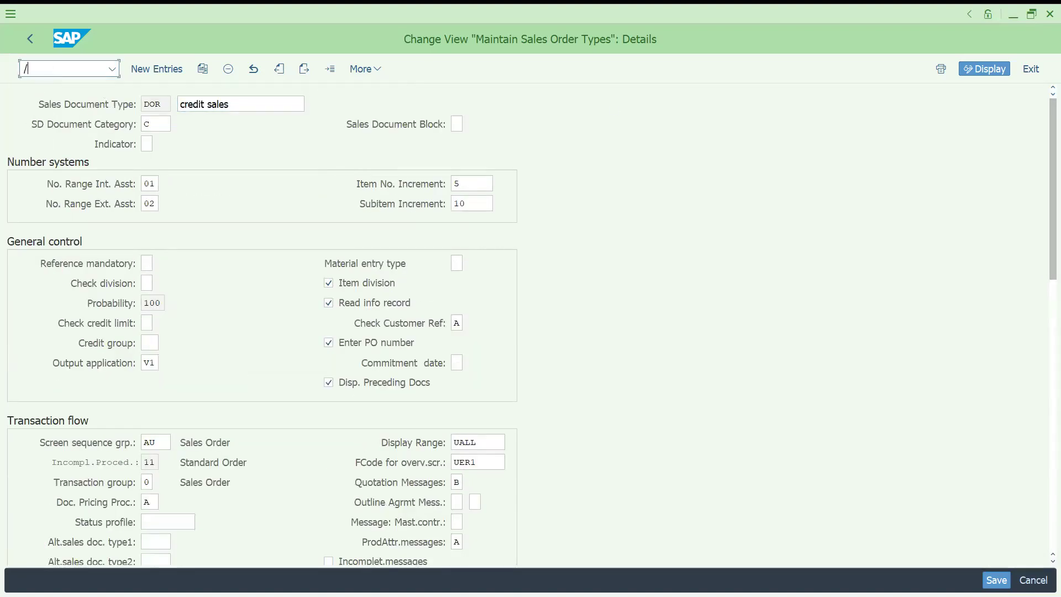
{"action": "key", "text": "BackSpace"}
Step: Open material 151 in MM02 and advance to the sales data showing item category group LEIS
{"action": "type", "text": "/NMM02"}
{"action": "key", "text": "Return"}
{"action": "key", "text": "Return"}
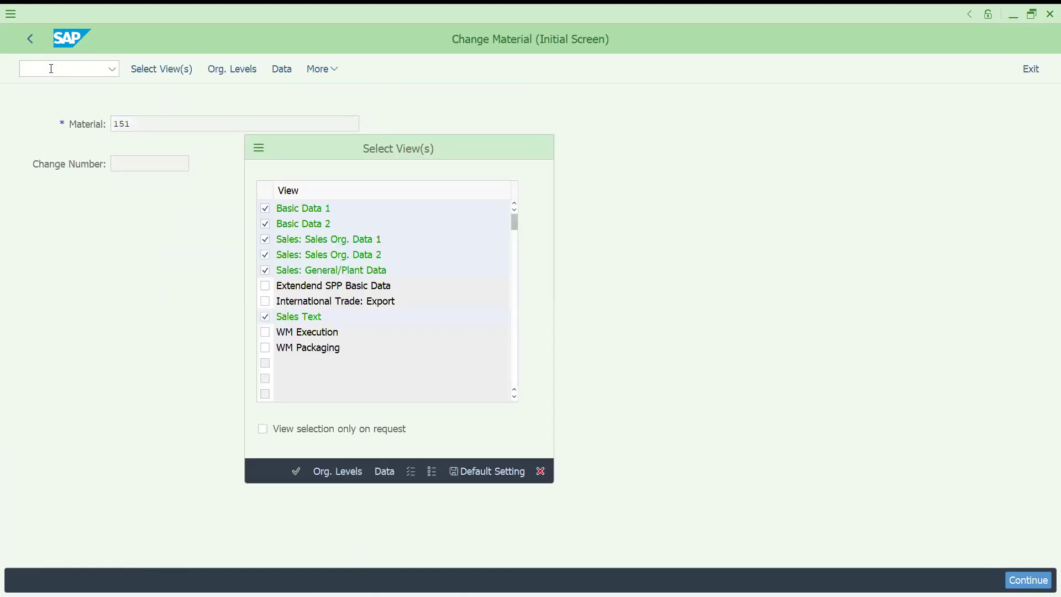
{"action": "key", "text": "Return"}
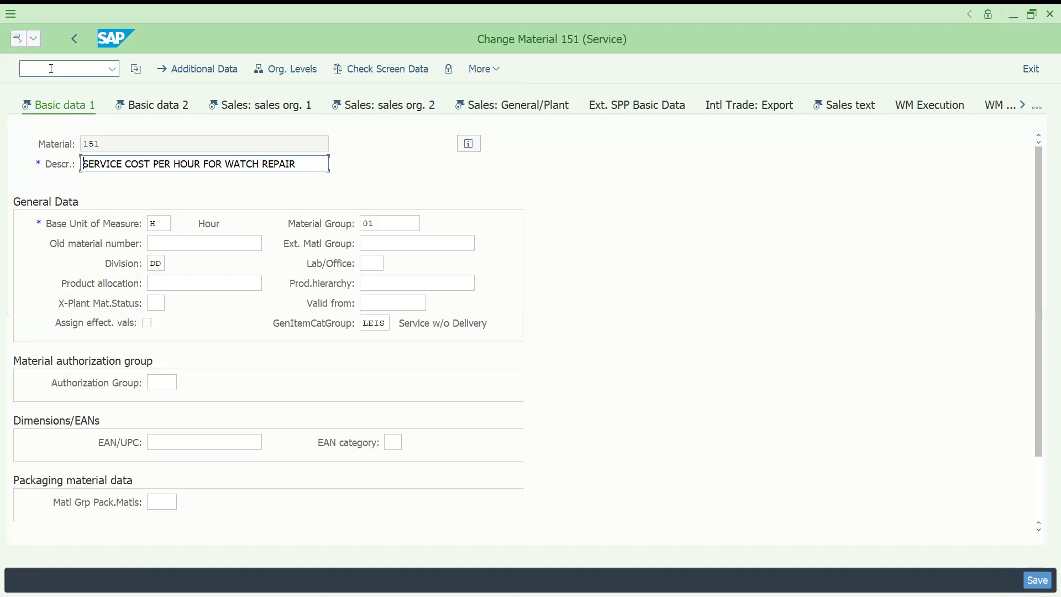
{"action": "key", "text": "Return"}
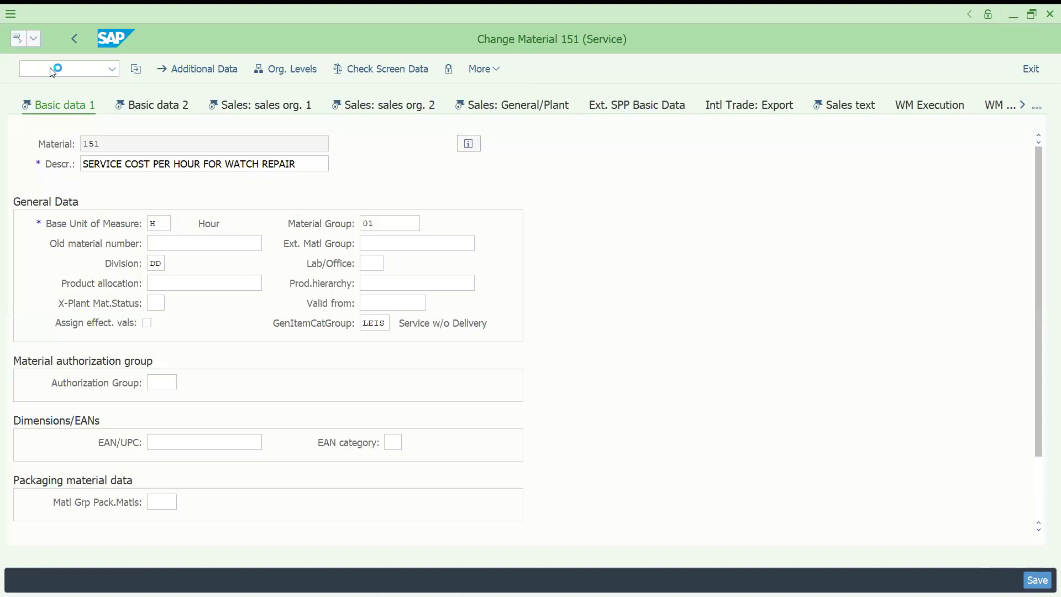
{"action": "key", "text": "Return"}
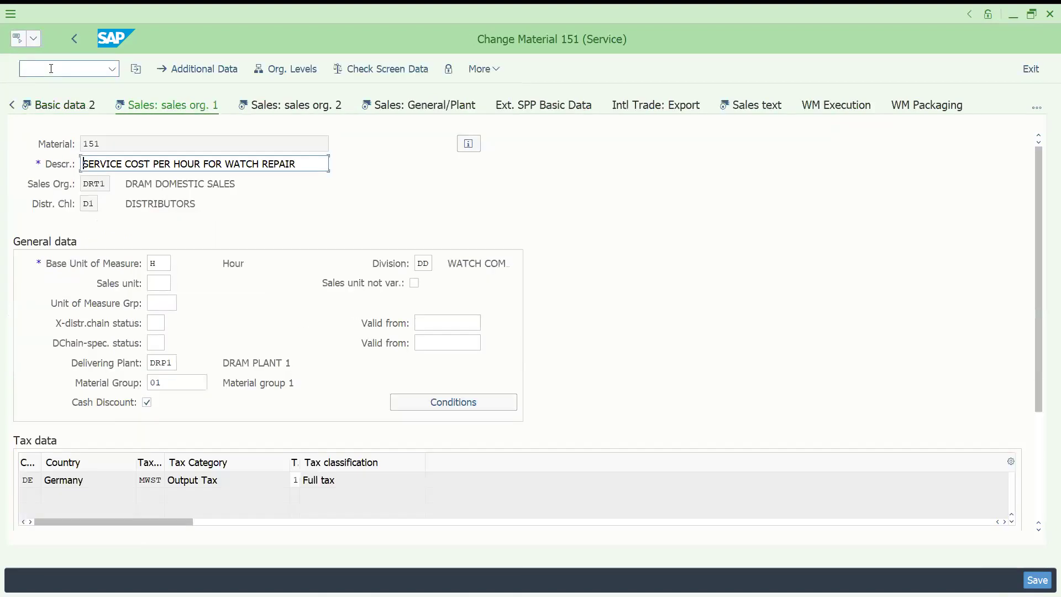
{"action": "key", "text": "Return"}
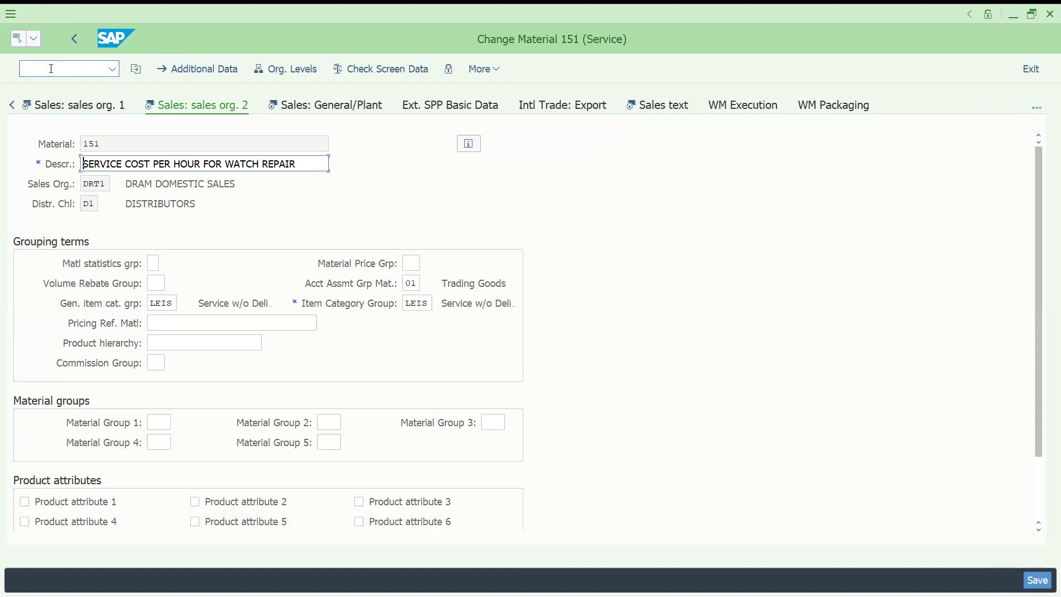
Step: Open the item category assignment overview with /NVOV
{"action": "left_click", "coordinate": [54, 73]}
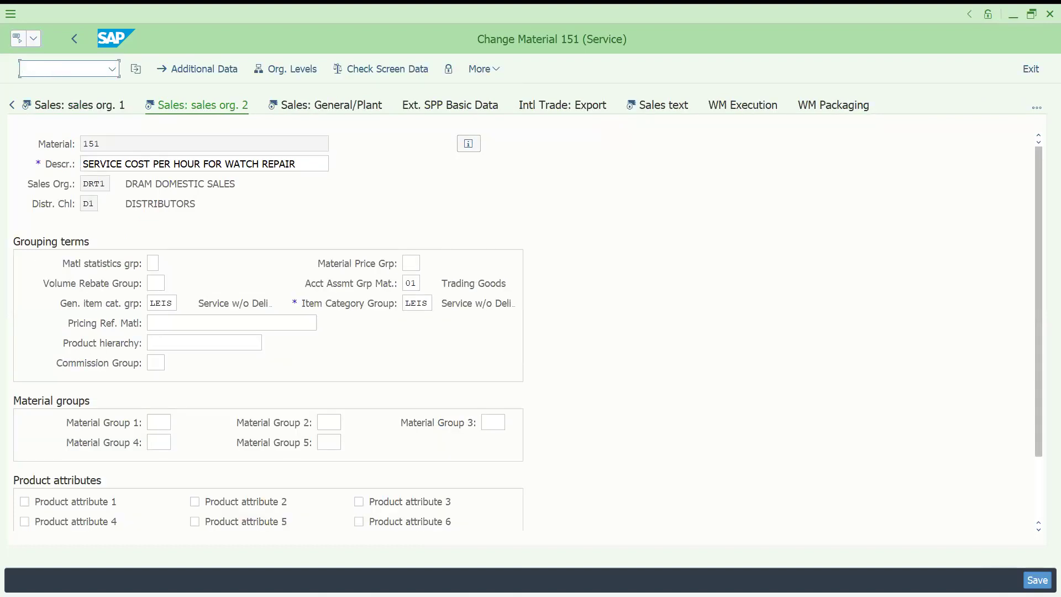
{"action": "type", "text": "/NVOV4"}
{"action": "key", "text": "Return"}
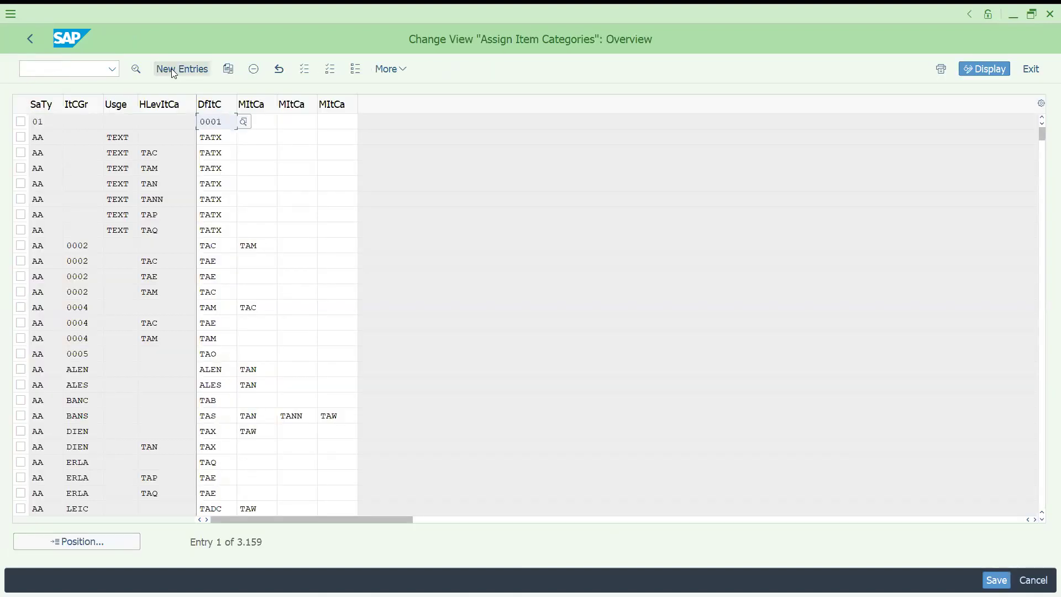
Step: Add a new assignment for DOR with item category group LEIS defaulting to TAD (Service)
{"action": "left_click", "coordinate": [171, 69]}
{"action": "type", "text": "DOR"}
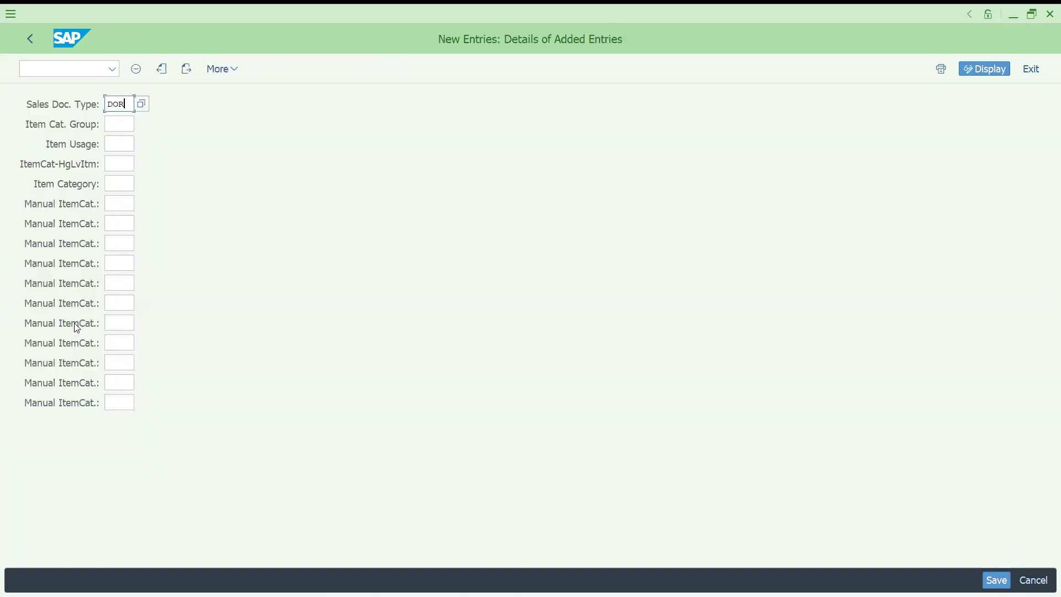
{"action": "key", "text": "Tab"}
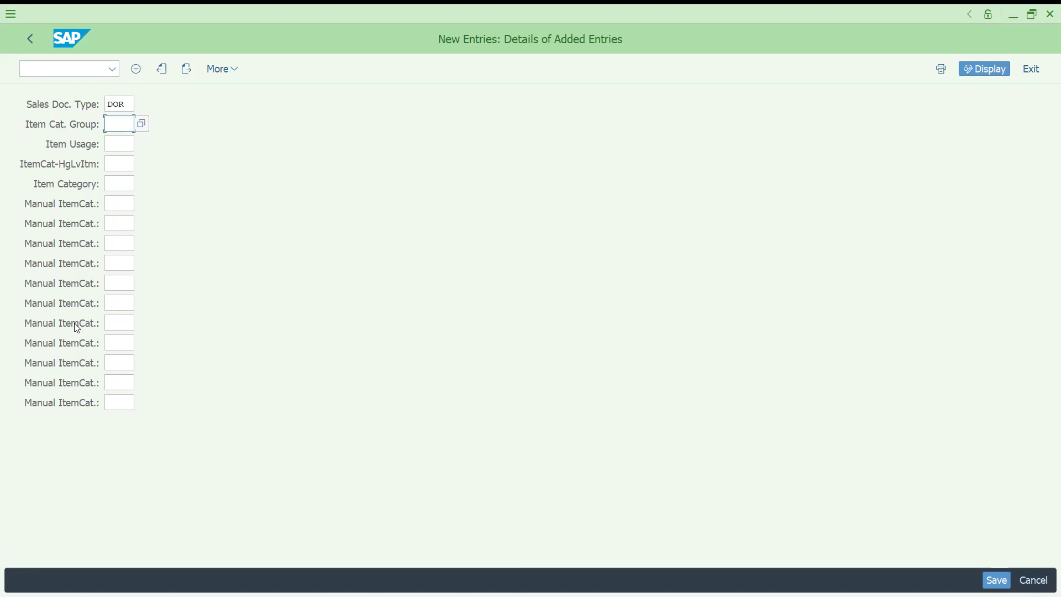
{"action": "type", "text": "LI"}
{"action": "type", "text": "IS"}
{"action": "key", "text": "BackSpace"}
{"action": "key", "text": "BackSpace"}
{"action": "key", "text": "BackSpace"}
{"action": "type", "text": "EIS"}
{"action": "type", "text": "TAD"}
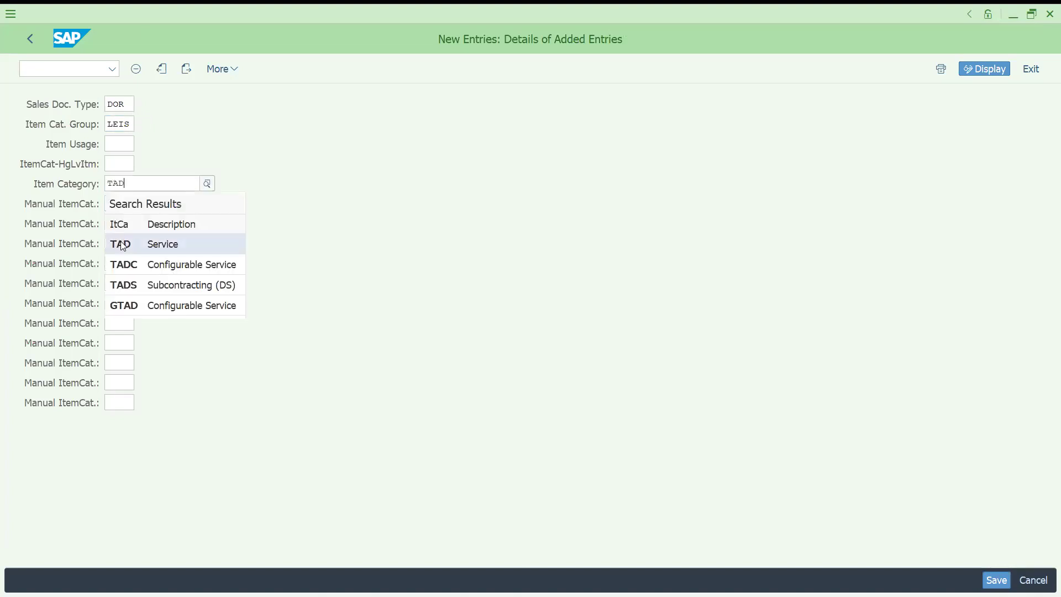
{"action": "left_click", "coordinate": [122, 244]}
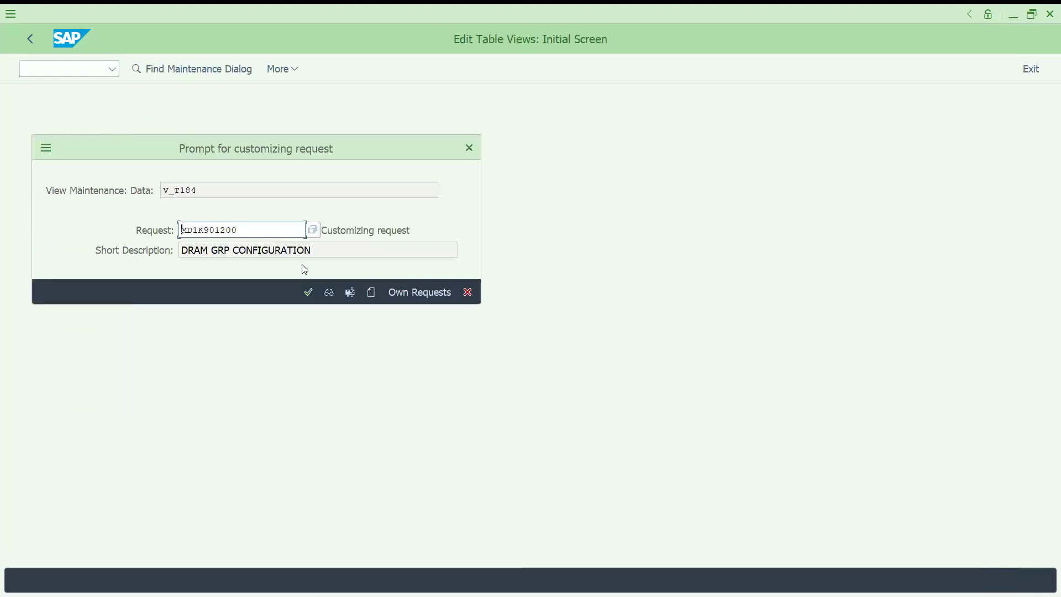
Step: Save the assignment under the customizing request and return to the overview
{"action": "left_click", "coordinate": [306, 292]}
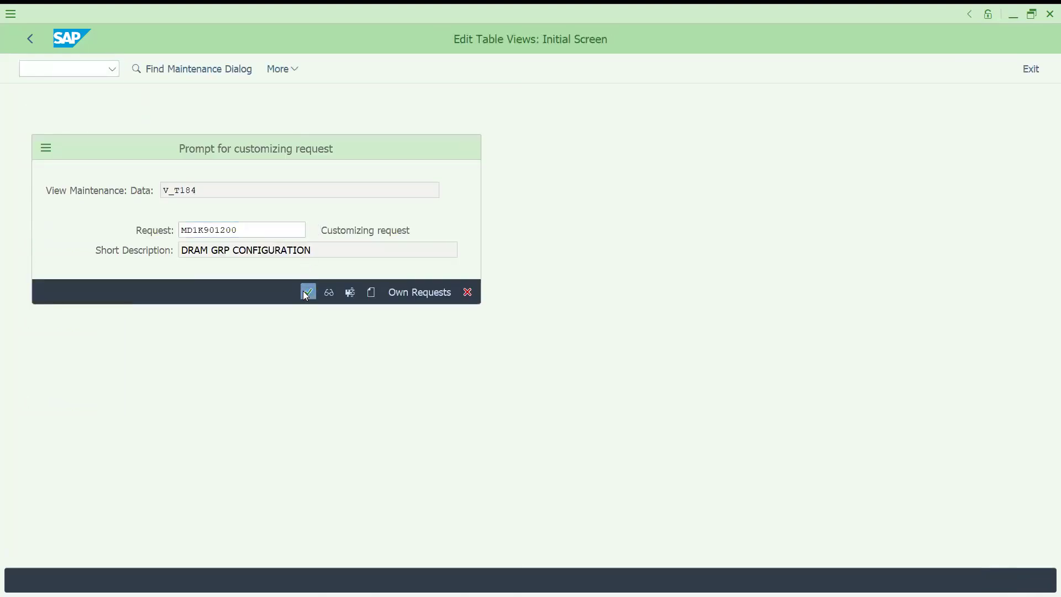
{"action": "left_click", "coordinate": [27, 37]}
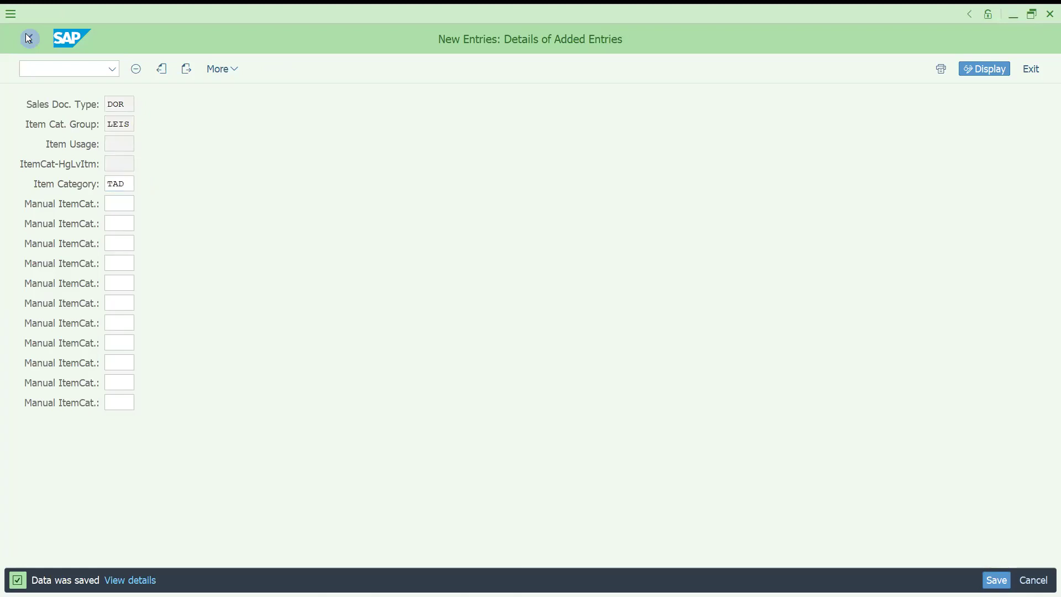
{"action": "type", "text": "/NVOV"}
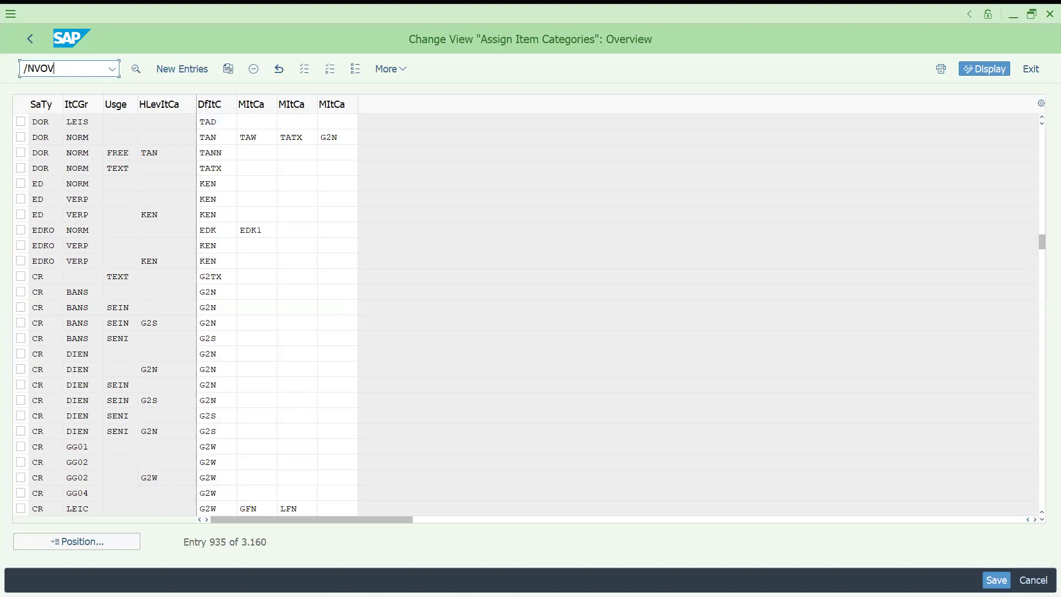
{"action": "type", "text": "5"}
Step: Position the schedule line category assignments at item category TAD to check schedule line category CD
{"action": "key", "text": "Return"}
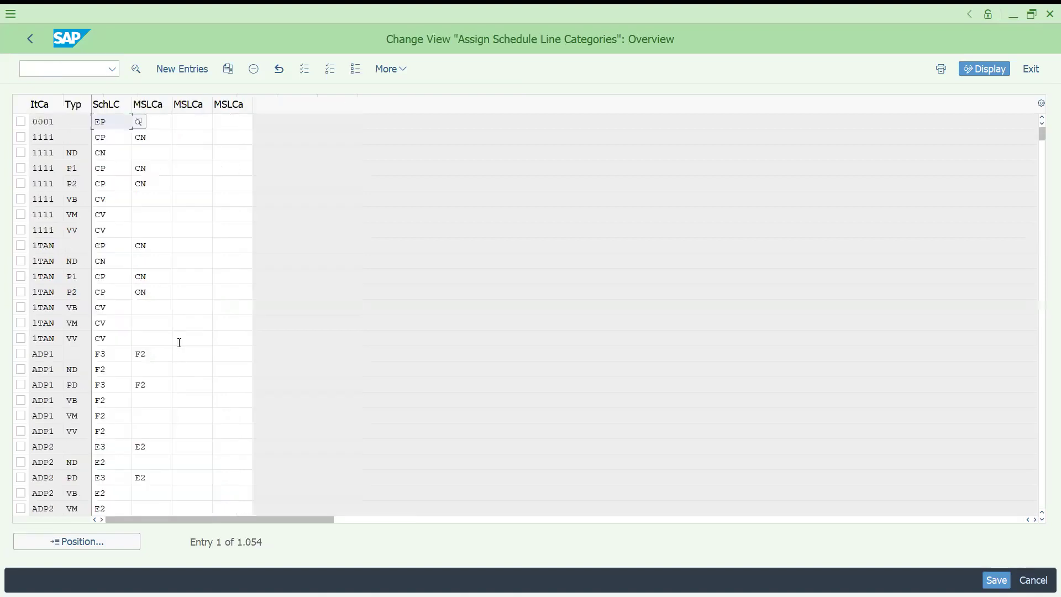
{"action": "left_click", "coordinate": [70, 541]}
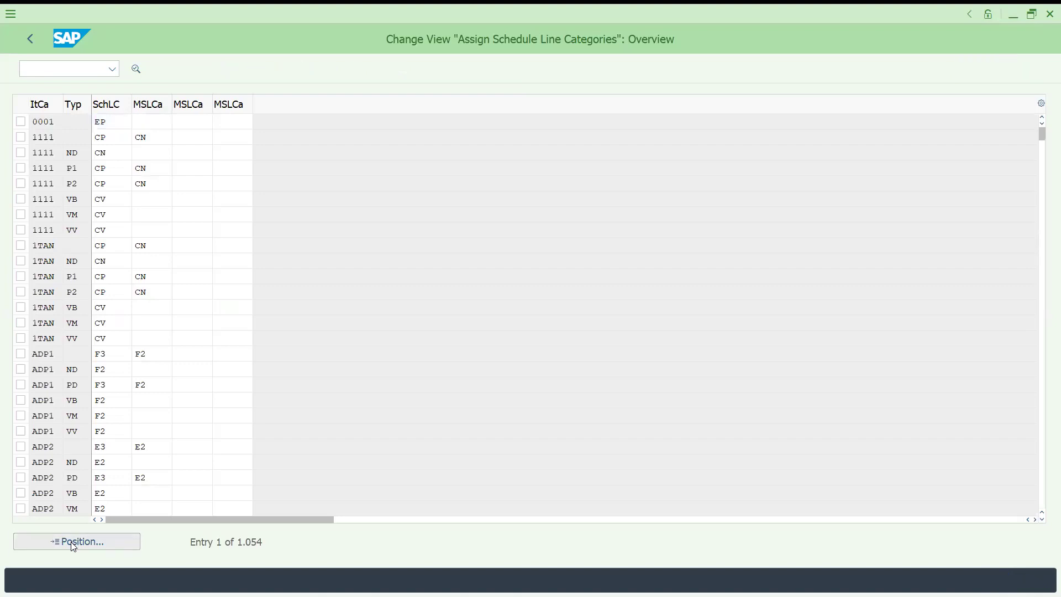
{"action": "type", "text": "TAN"}
{"action": "key", "text": "Return"}
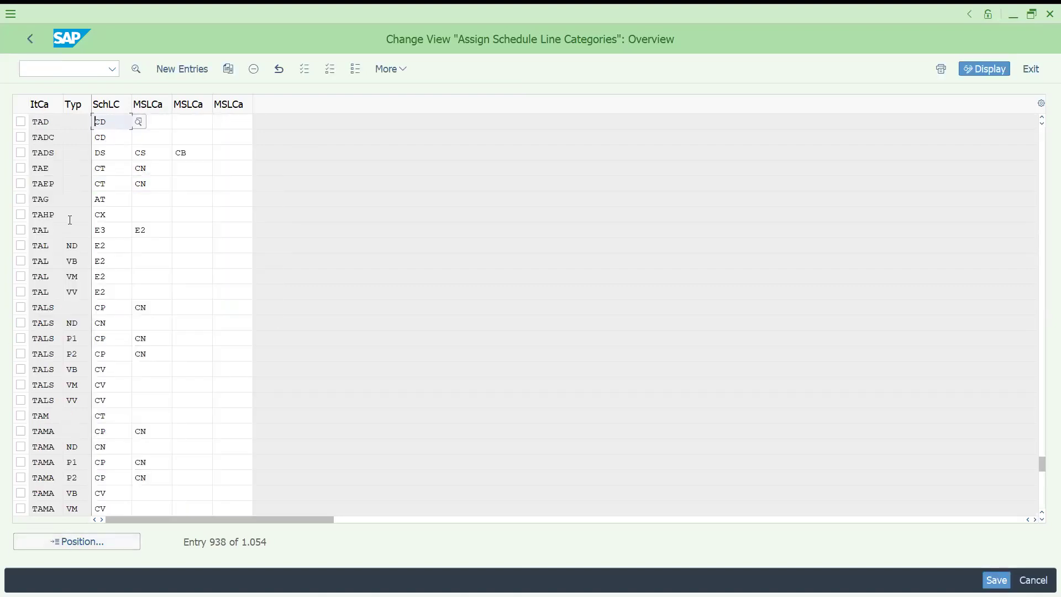
Step: Open the schedule line categories definition list with /NVOV6
{"action": "left_click", "coordinate": [68, 75]}
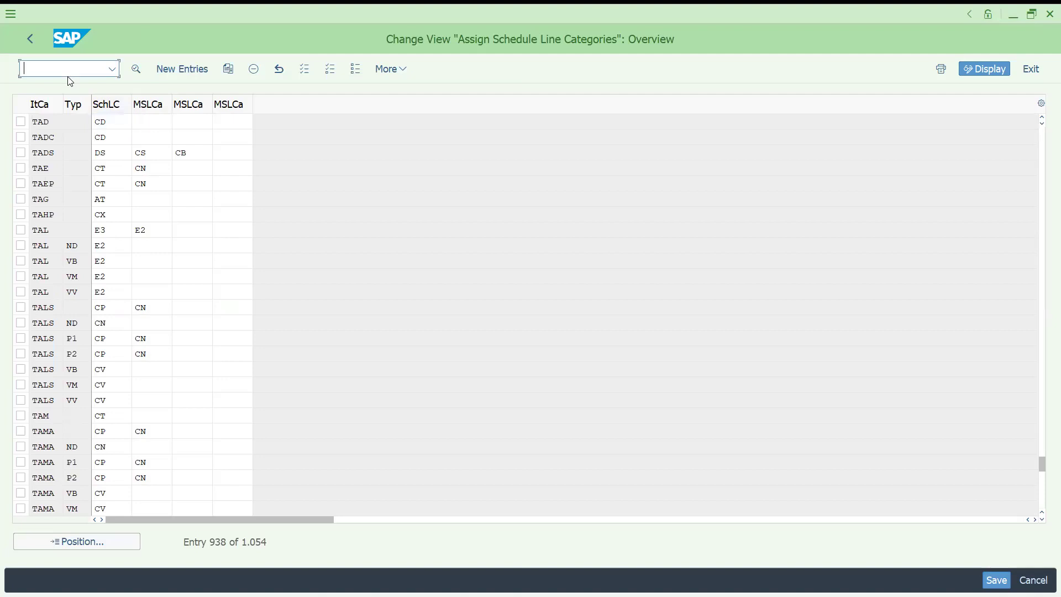
{"action": "type", "text": "/NVOV6"}
{"action": "key", "text": "Return"}
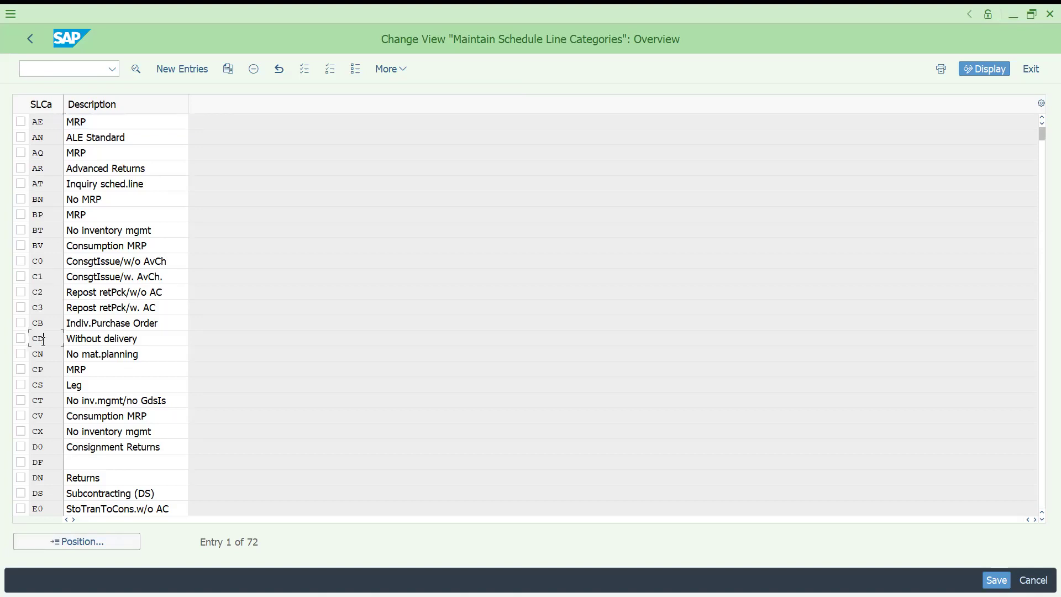
{"action": "double_click", "coordinate": [42, 340]}
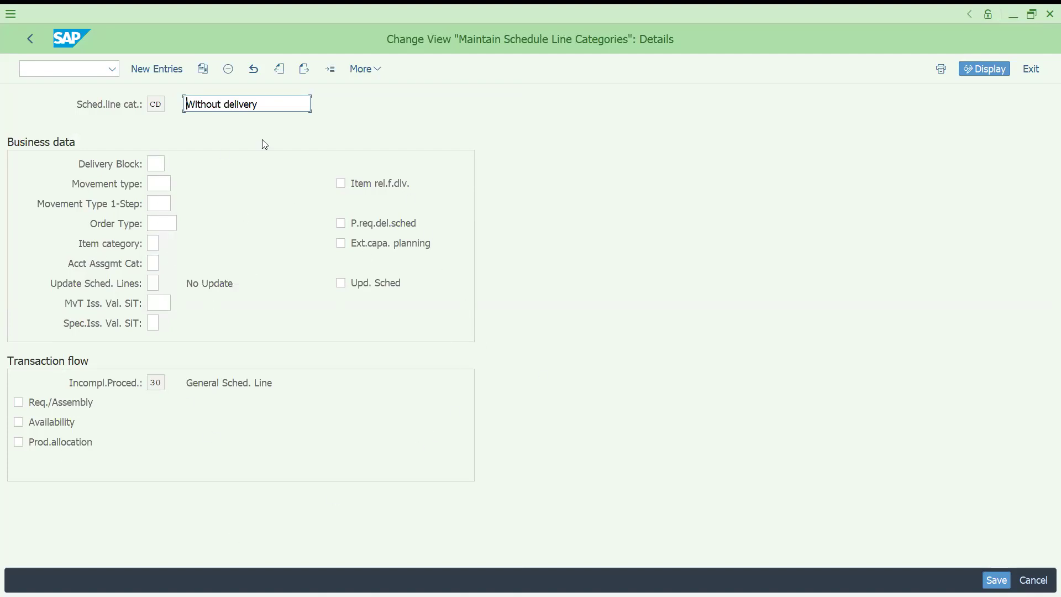
{"action": "left_click", "coordinate": [80, 72]}
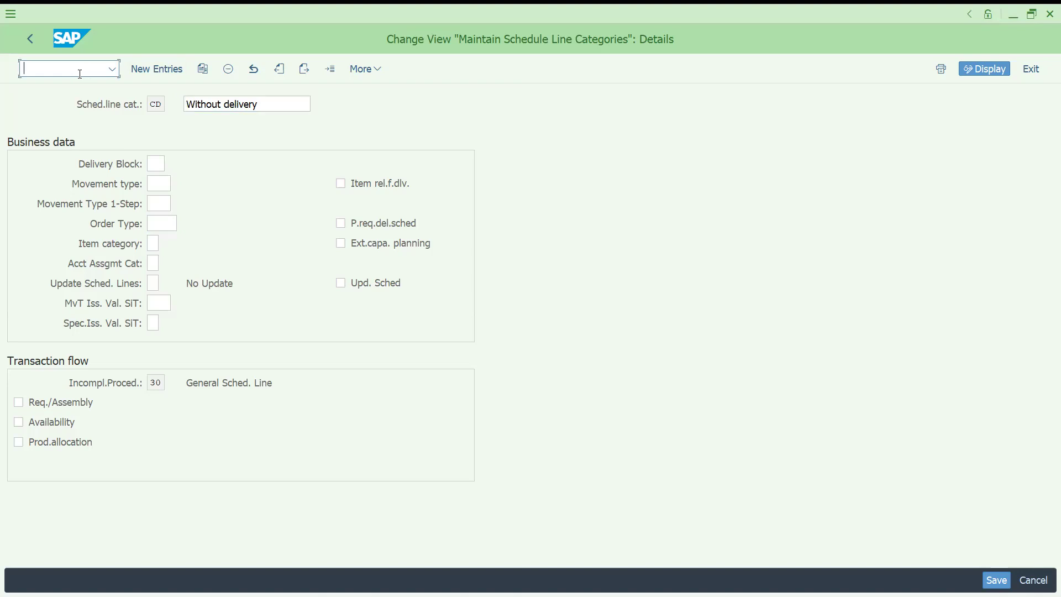
{"action": "left_click", "coordinate": [25, 40]}
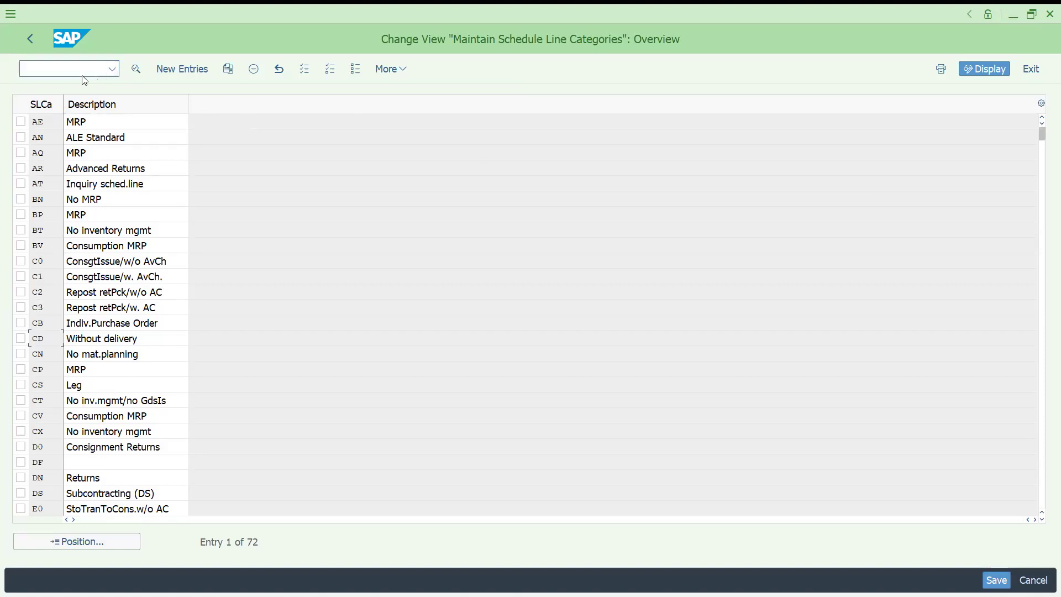
{"action": "type", "text": "/NVOV7"}
Step: Open item category TAD's details in VOV7 and check its billing relevance options, keeping B
{"action": "key", "text": "Return"}
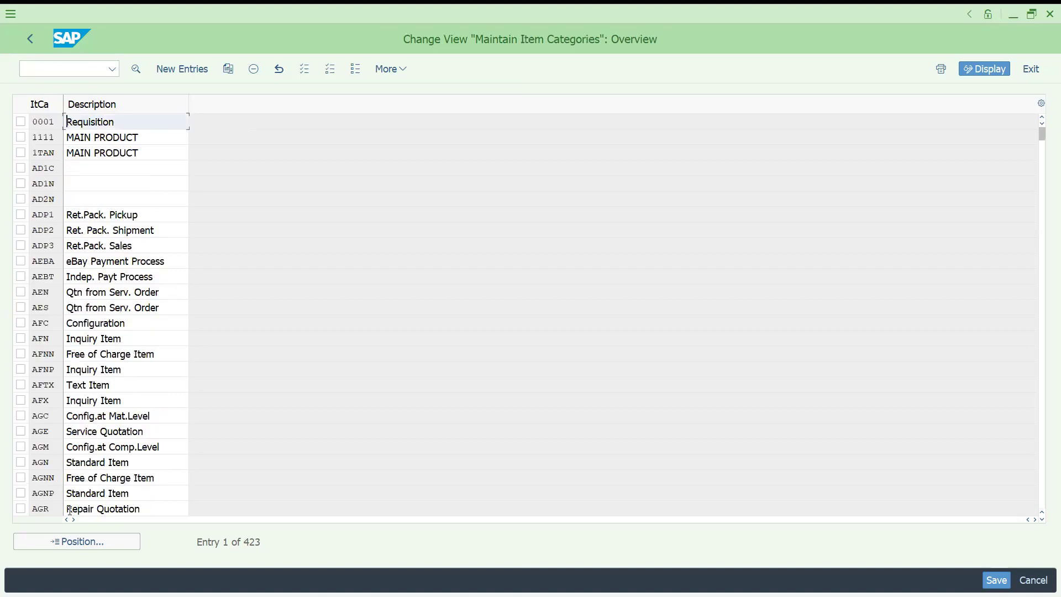
{"action": "left_click", "coordinate": [74, 543]}
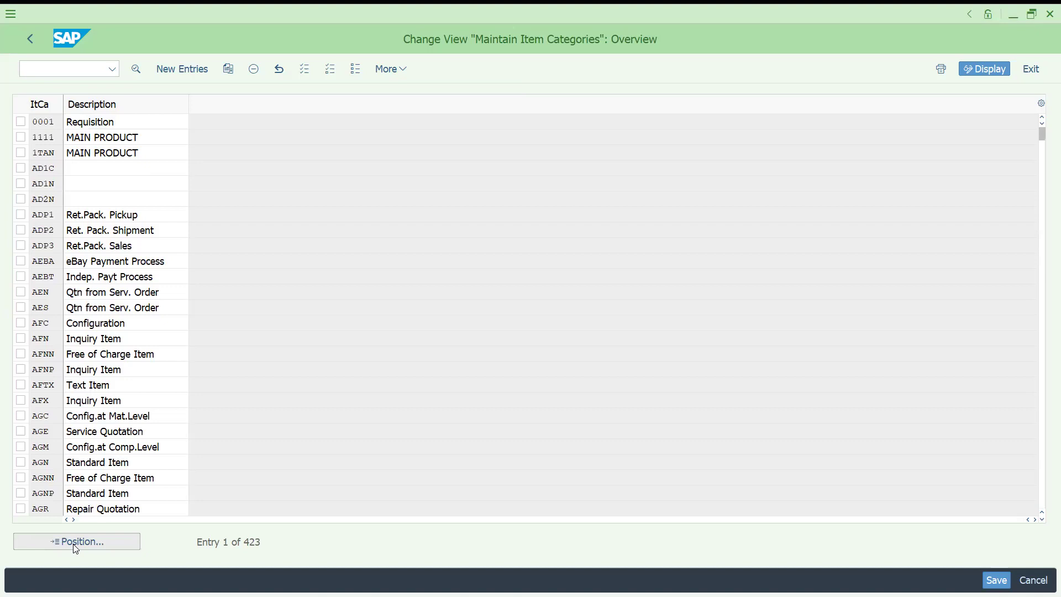
{"action": "type", "text": "TAD"}
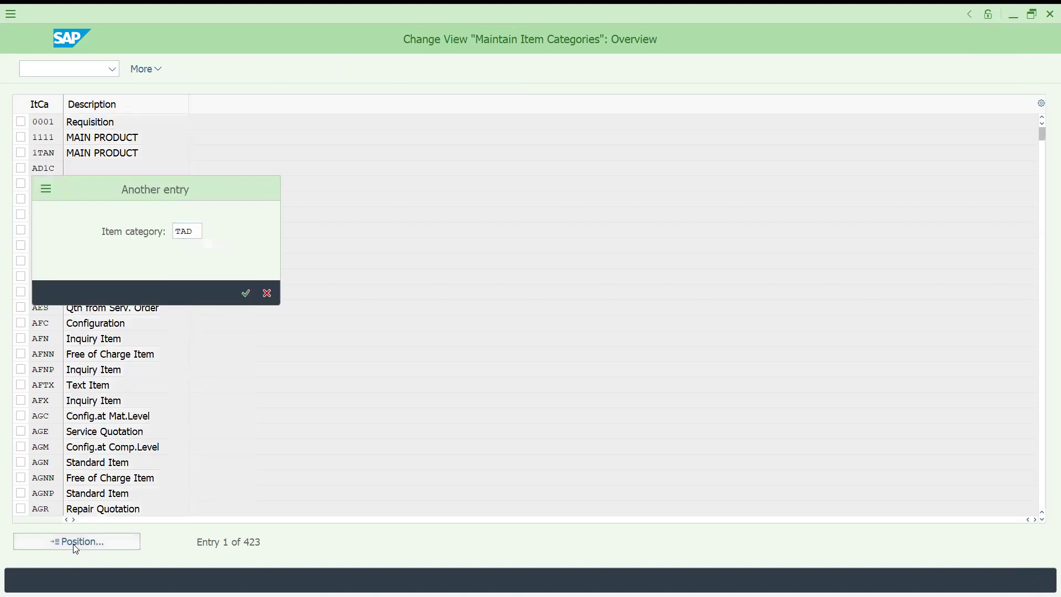
{"action": "key", "text": "Return"}
{"action": "double_click", "coordinate": [43, 120]}
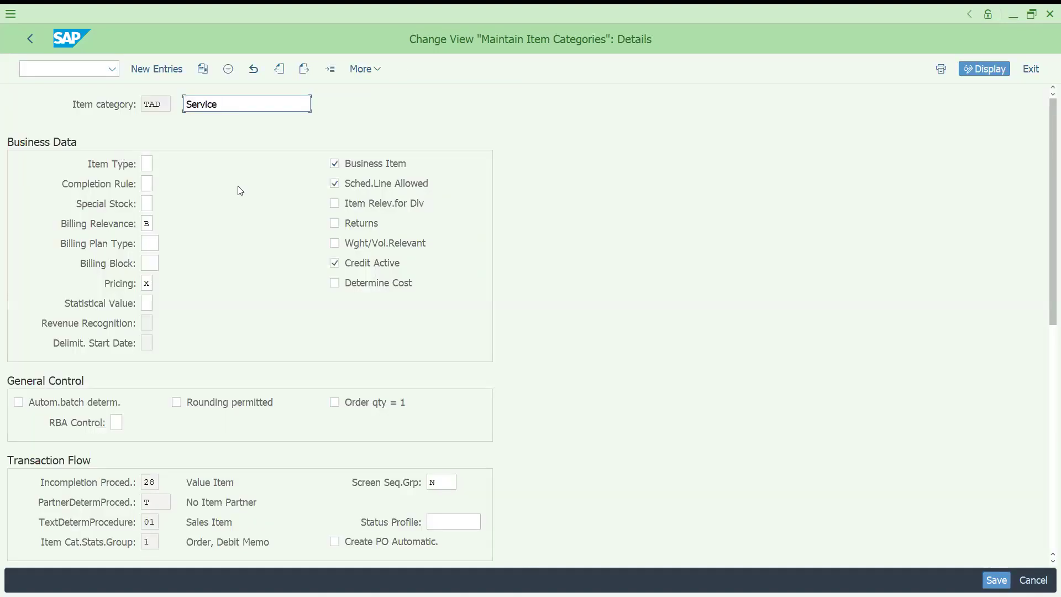
{"action": "left_click", "coordinate": [148, 224]}
{"action": "key", "text": "Return"}
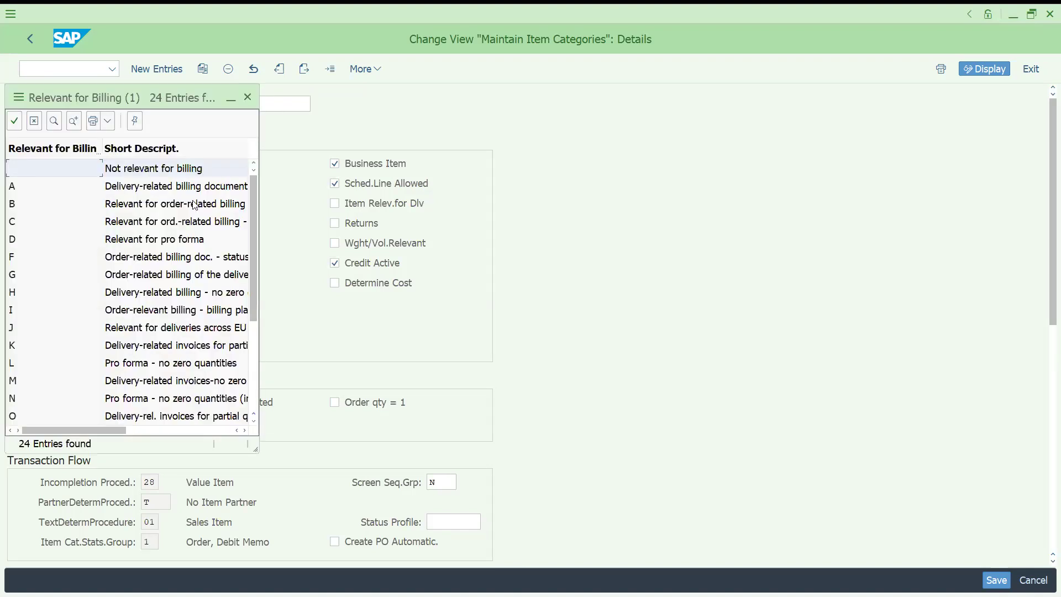
{"action": "left_click", "coordinate": [195, 205]}
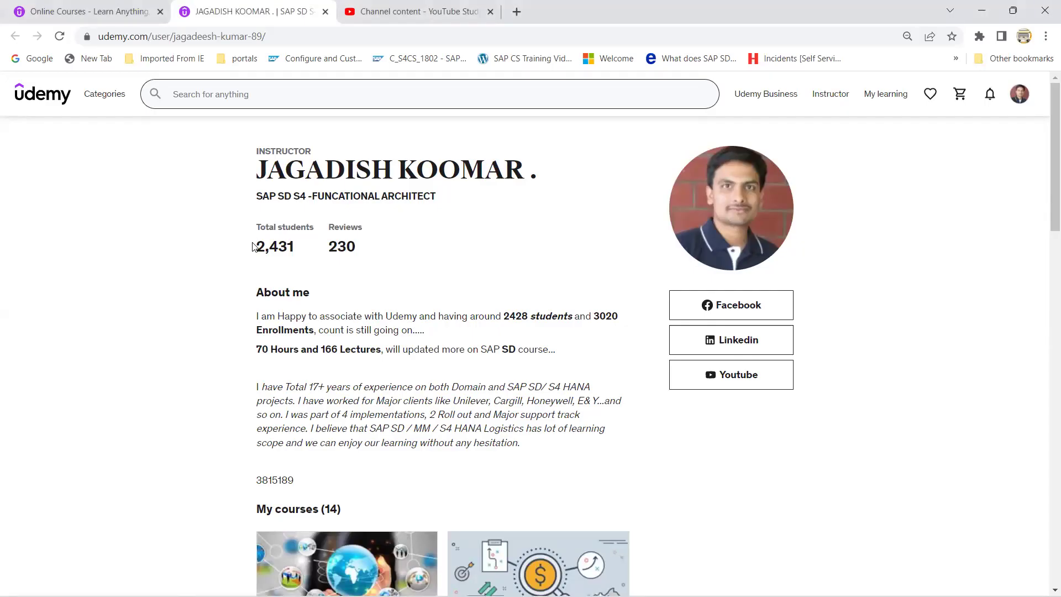
Step: Scroll the Udemy instructor profile down to the My courses (14) list
{"action": "left_click_drag", "start_coordinate": [256, 246], "coordinate": [340, 313]}
{"action": "left_click", "coordinate": [334, 309]}
{"action": "scroll", "coordinate": [1046, 227], "scroll_direction": "down", "scroll_amount": 1}
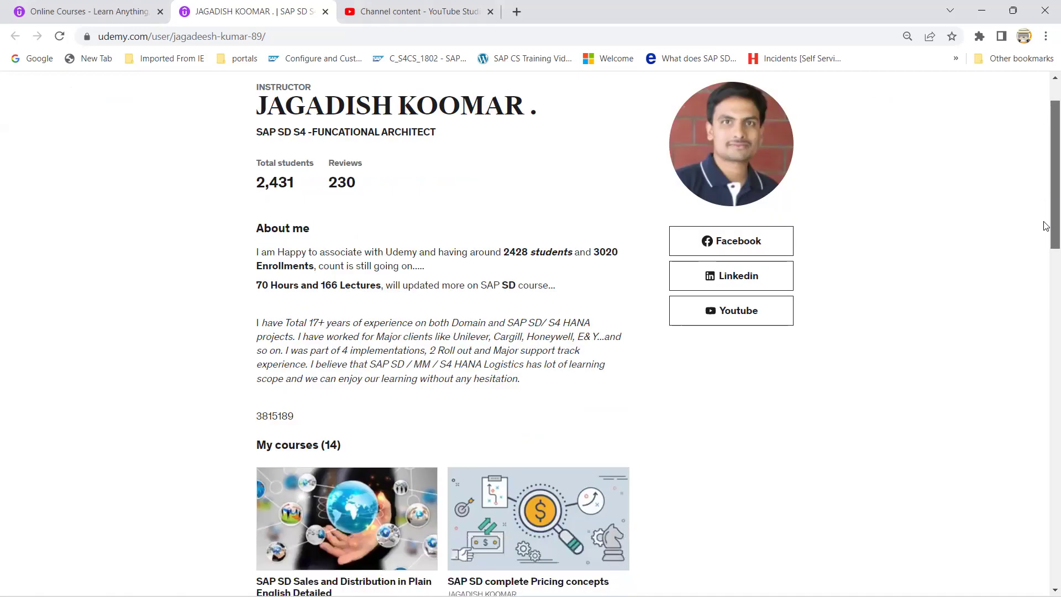
{"action": "scroll", "coordinate": [1046, 226], "scroll_direction": "down", "scroll_amount": 1}
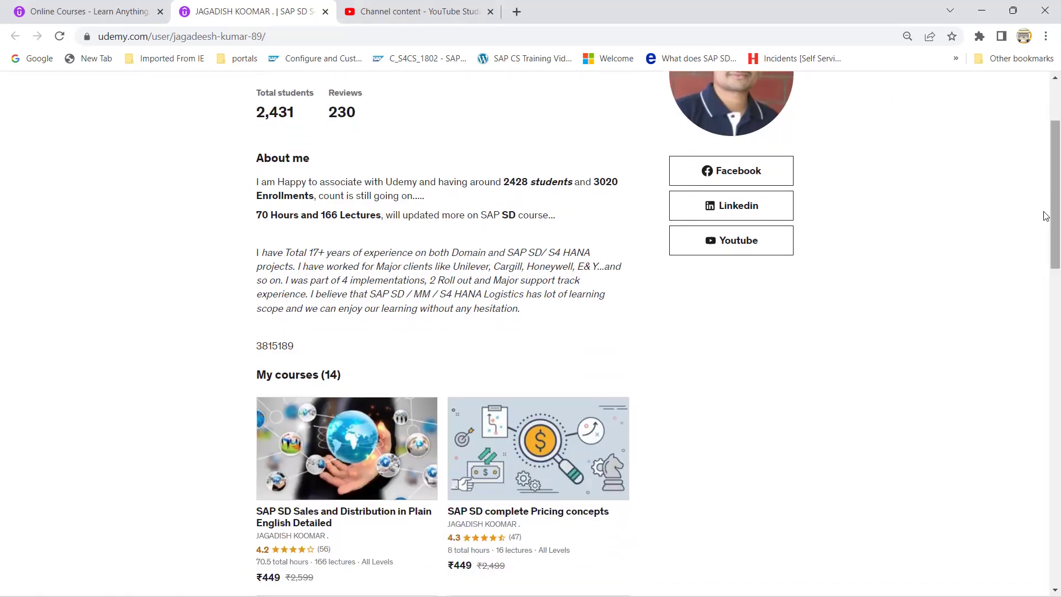
{"action": "left_click_drag", "start_coordinate": [1044, 214], "coordinate": [1046, 285]}
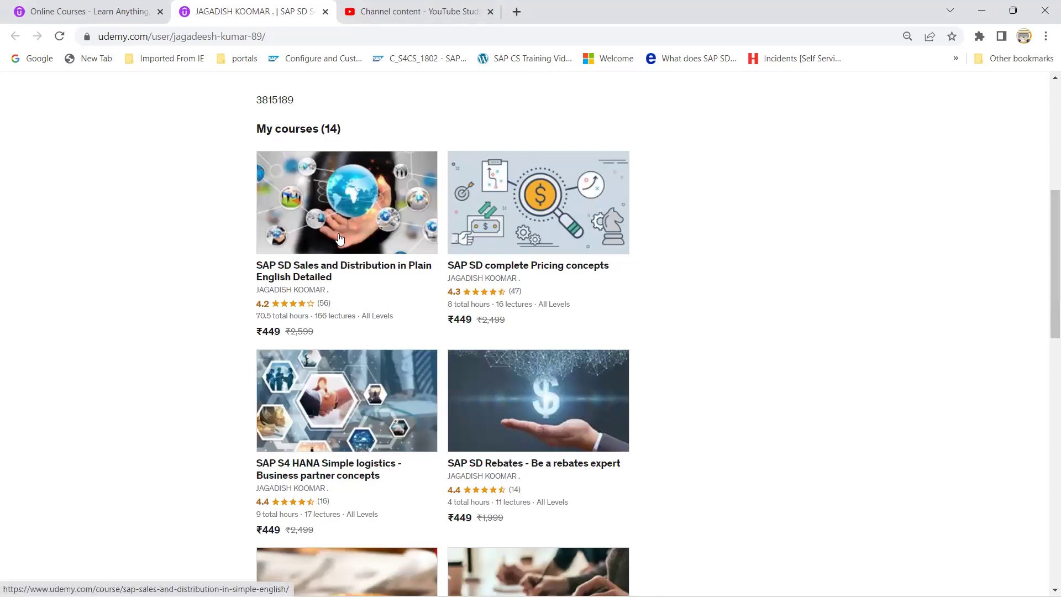
Step: Scroll through the instructor's course cards down to the pagination and back up
{"action": "scroll", "coordinate": [663, 238], "scroll_direction": "down", "scroll_amount": 2}
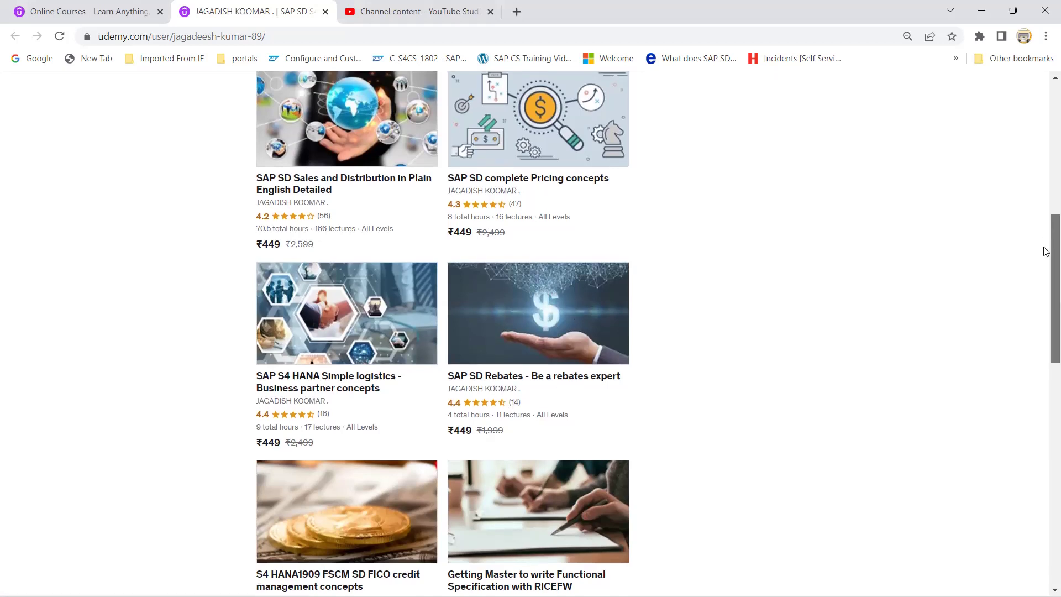
{"action": "left_click_drag", "start_coordinate": [1046, 242], "coordinate": [1044, 322]}
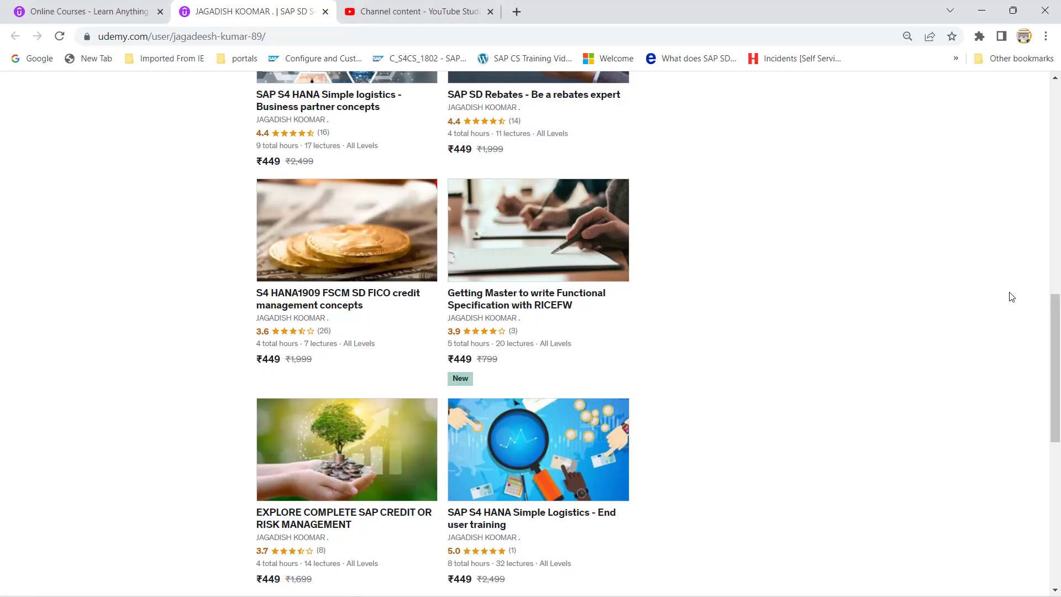
{"action": "scroll", "coordinate": [1044, 317], "scroll_direction": "down", "scroll_amount": 1}
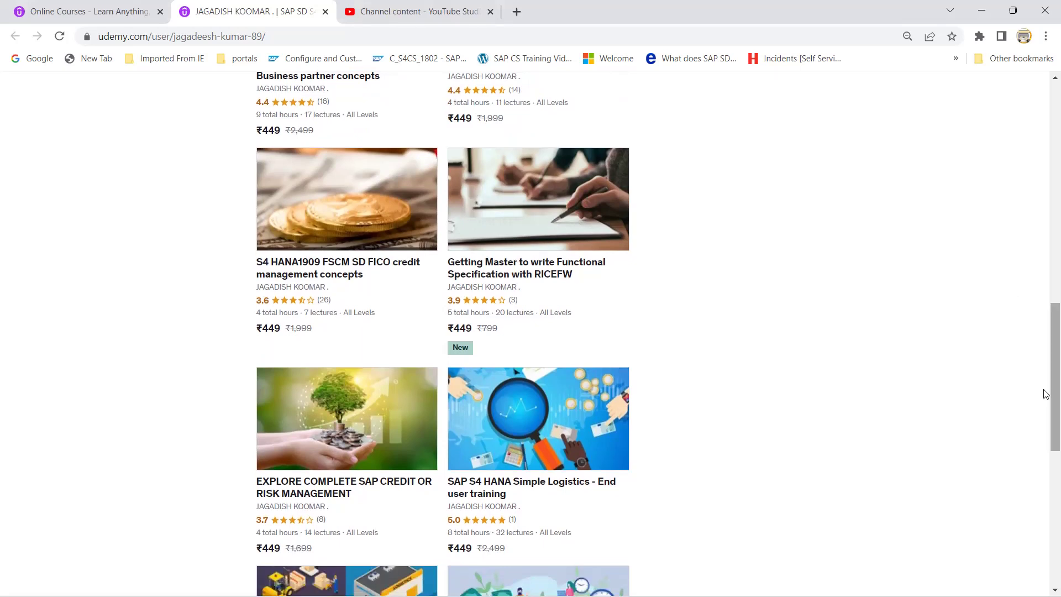
{"action": "left_click_drag", "start_coordinate": [1054, 394], "coordinate": [1054, 486]}
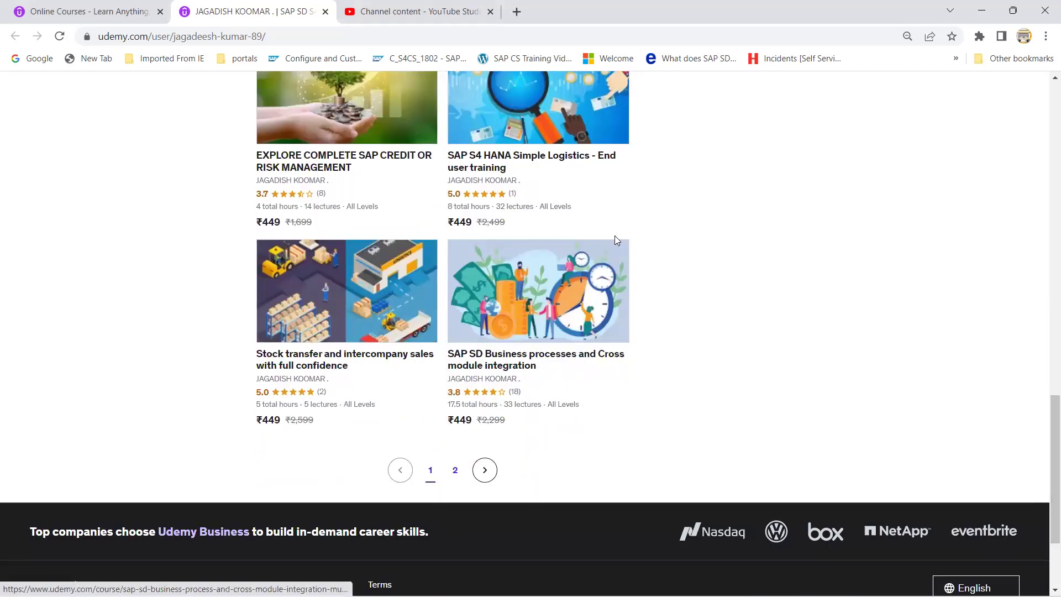
{"action": "left_click_drag", "start_coordinate": [1052, 439], "coordinate": [1009, 185]}
{"action": "scroll", "coordinate": [1004, 165], "scroll_direction": "up", "scroll_amount": 2}
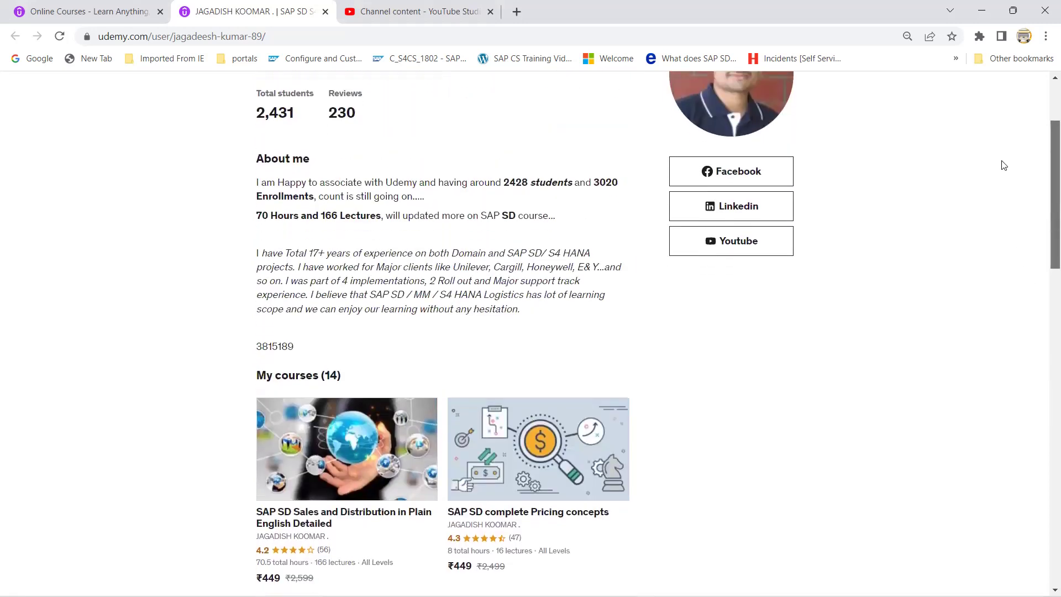
{"action": "scroll", "coordinate": [1020, 261], "scroll_direction": "down", "scroll_amount": 6}
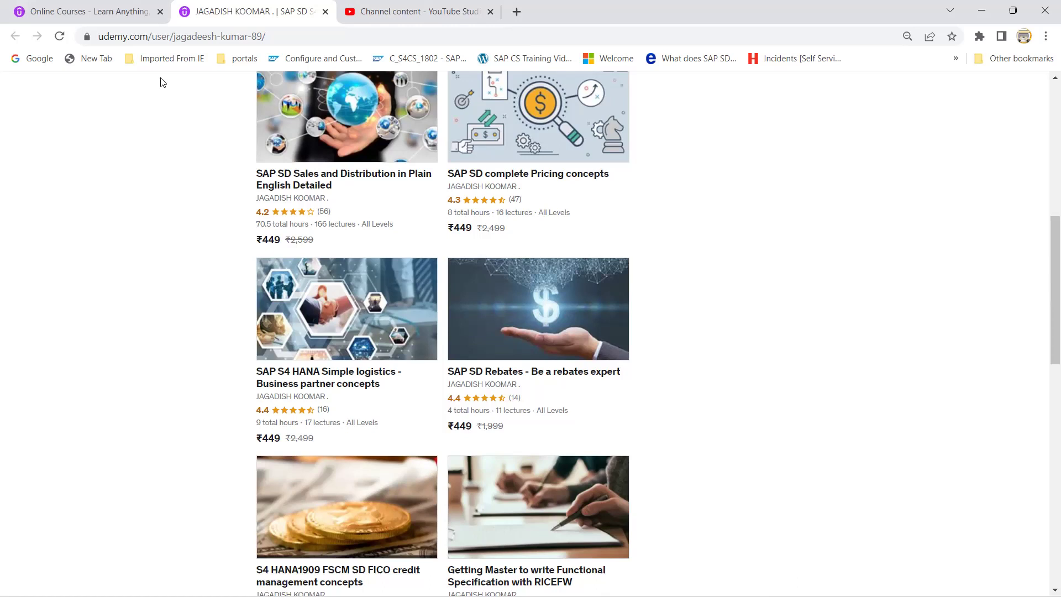
{"action": "key", "text": "ctrl+Tab"}
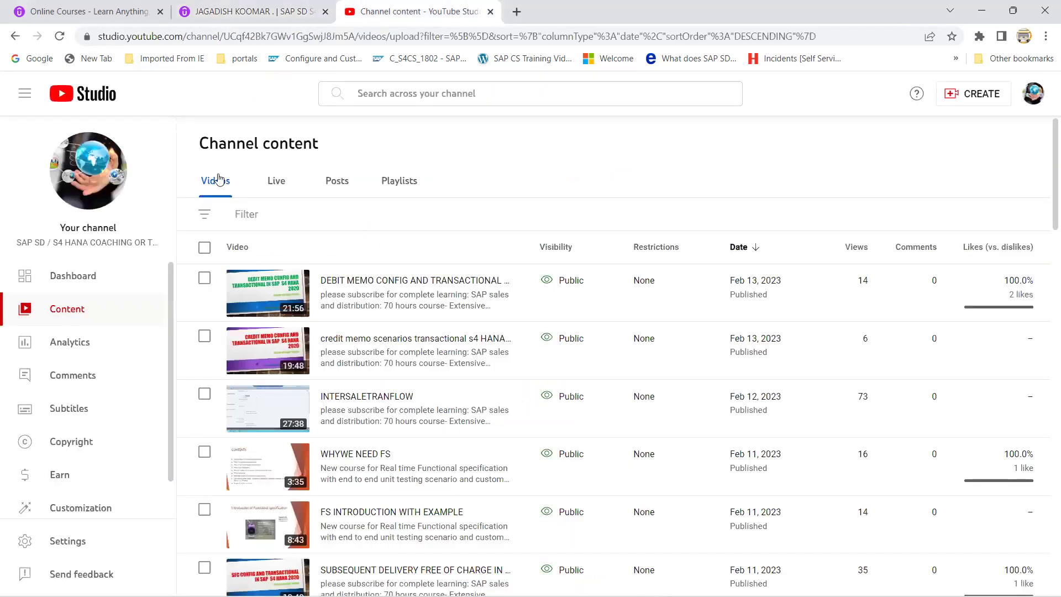